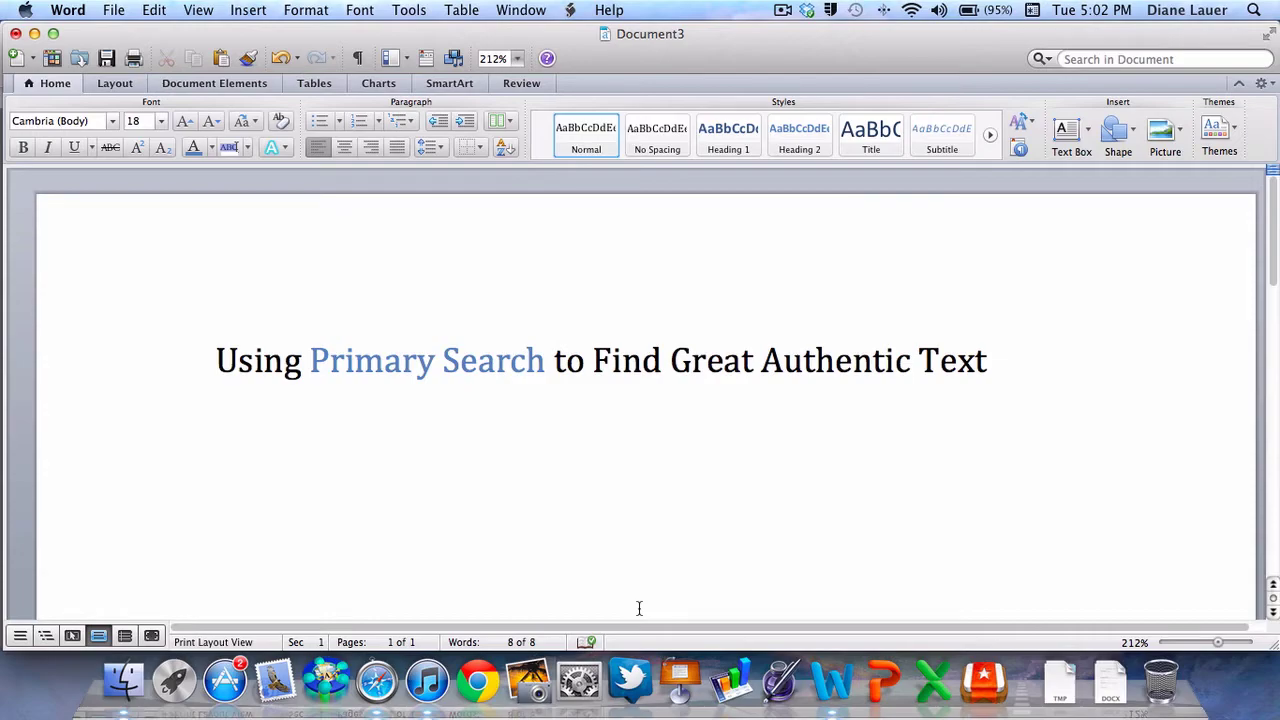
Bring the 3rd-grade unit-of-study PDF forward and highlight its four Big Ideas bullets, then clear the highlight
{"action": "key", "text": "ctrl+Up"}
{"action": "left_click", "coordinate": [832, 456]}
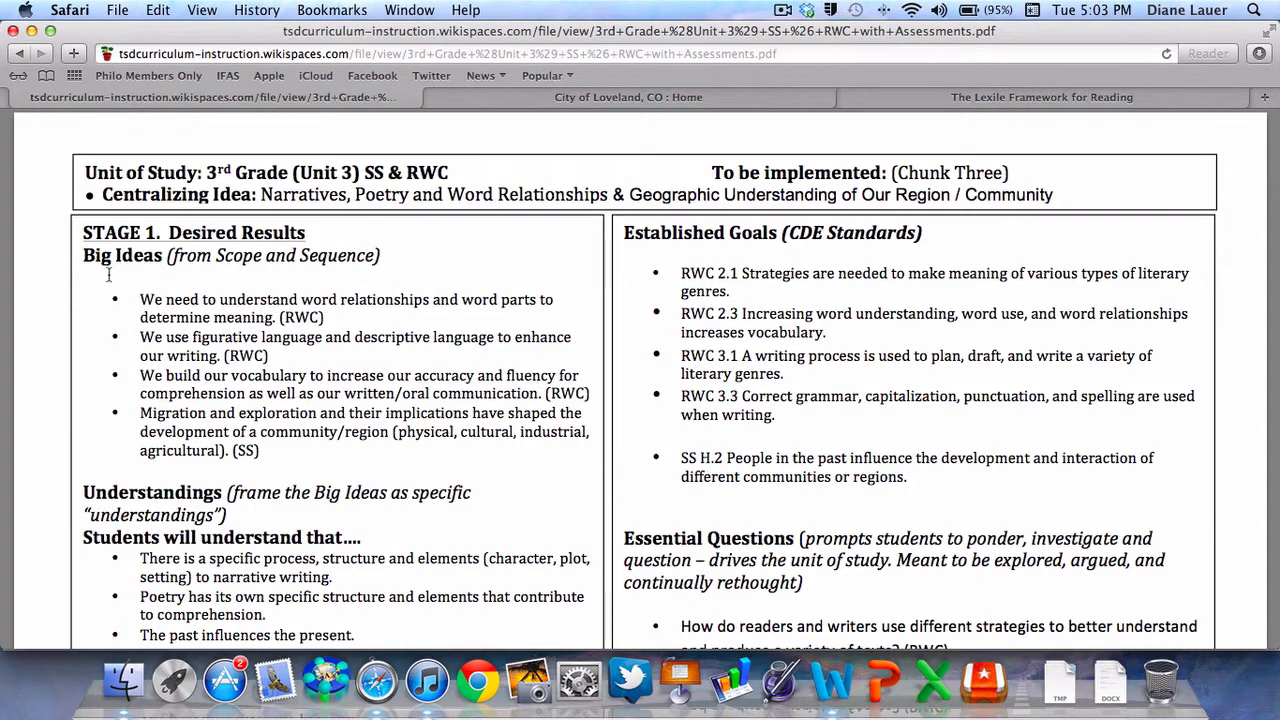
{"action": "left_click_drag", "start_coordinate": [283, 454], "coordinate": [138, 300]}
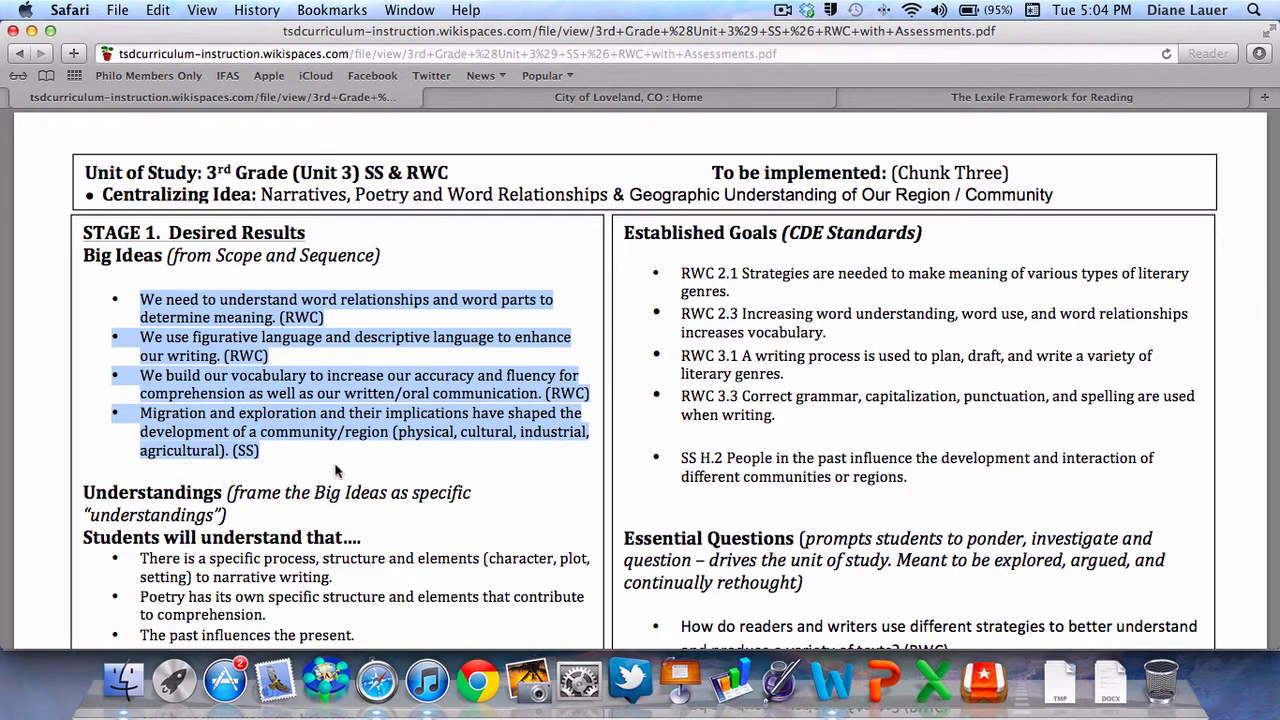
{"action": "left_click", "coordinate": [468, 485]}
Highlight the Understandings bullets, then the two Essential Questions on reading/writing strategies and community history
{"action": "scroll", "coordinate": [587, 471], "scroll_direction": "down", "scroll_amount": 5}
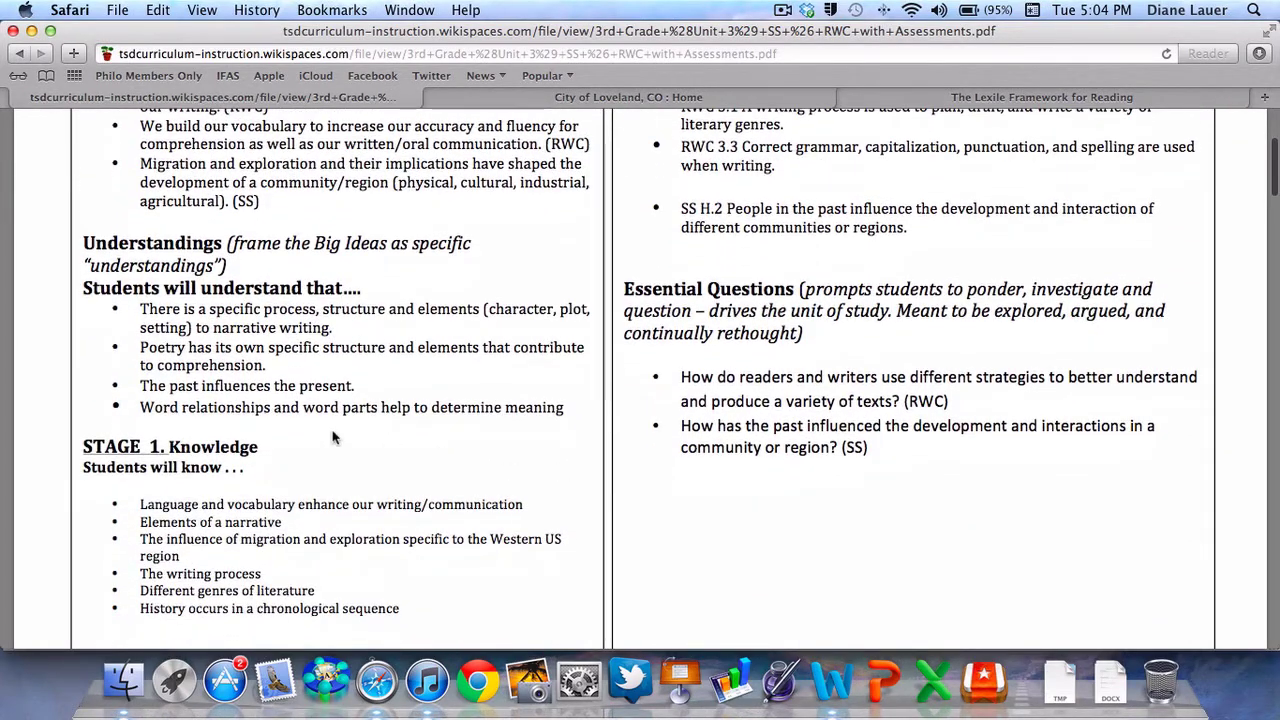
{"action": "left_click_drag", "start_coordinate": [583, 416], "coordinate": [70, 325]}
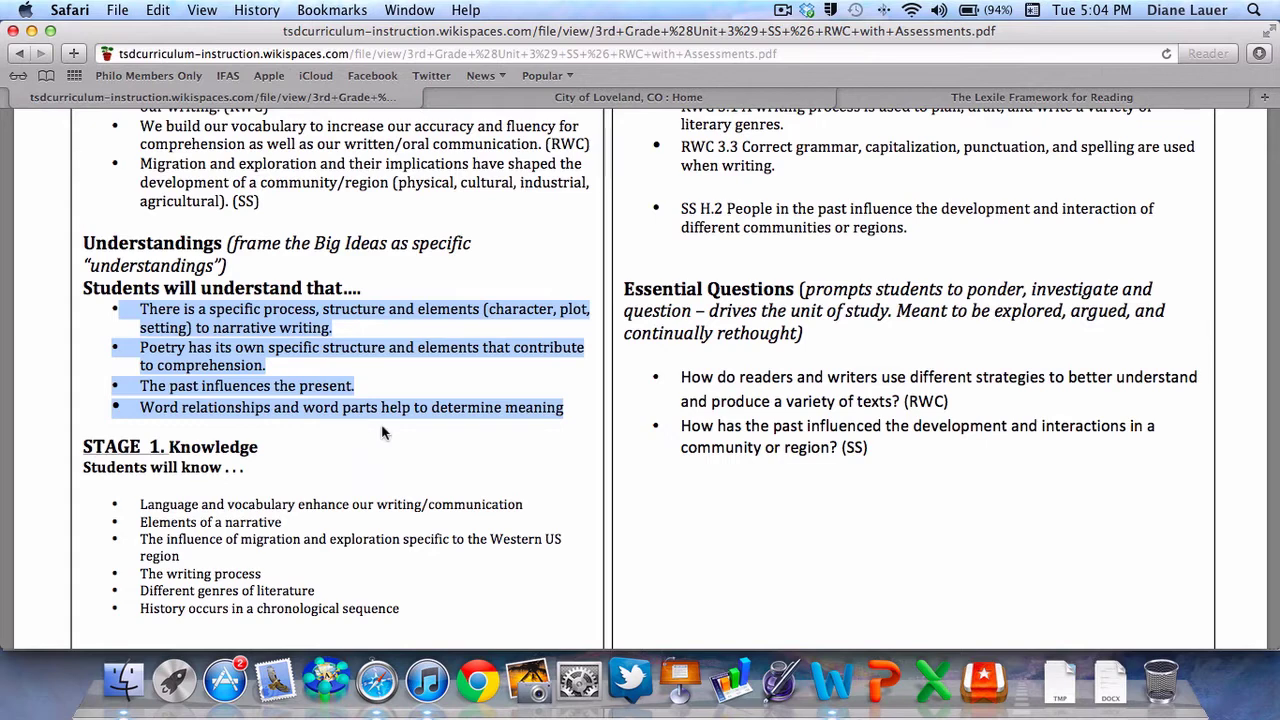
{"action": "left_click", "coordinate": [381, 432]}
{"action": "left_click_drag", "start_coordinate": [906, 453], "coordinate": [657, 380]}
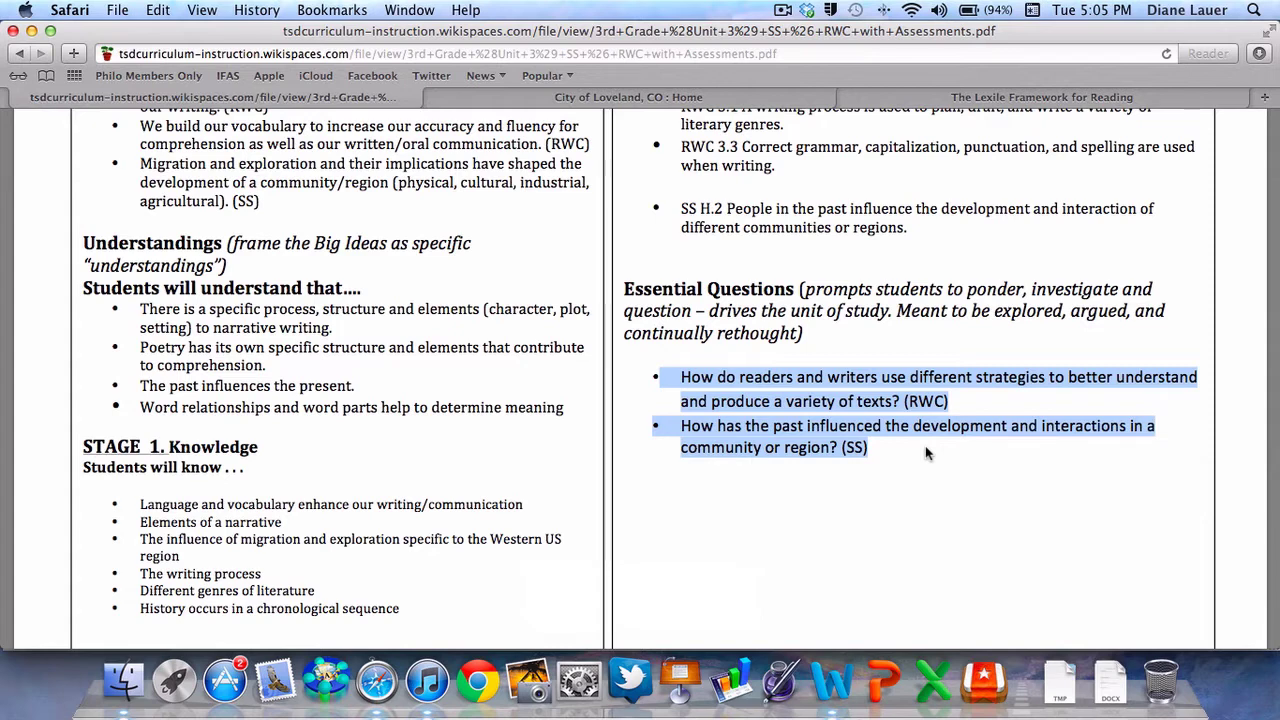
Clear the Essential Questions highlight and scroll past Knowledge, Vocabulary and Skills to STAGE 2 Assessment Evidence
{"action": "left_click", "coordinate": [926, 453]}
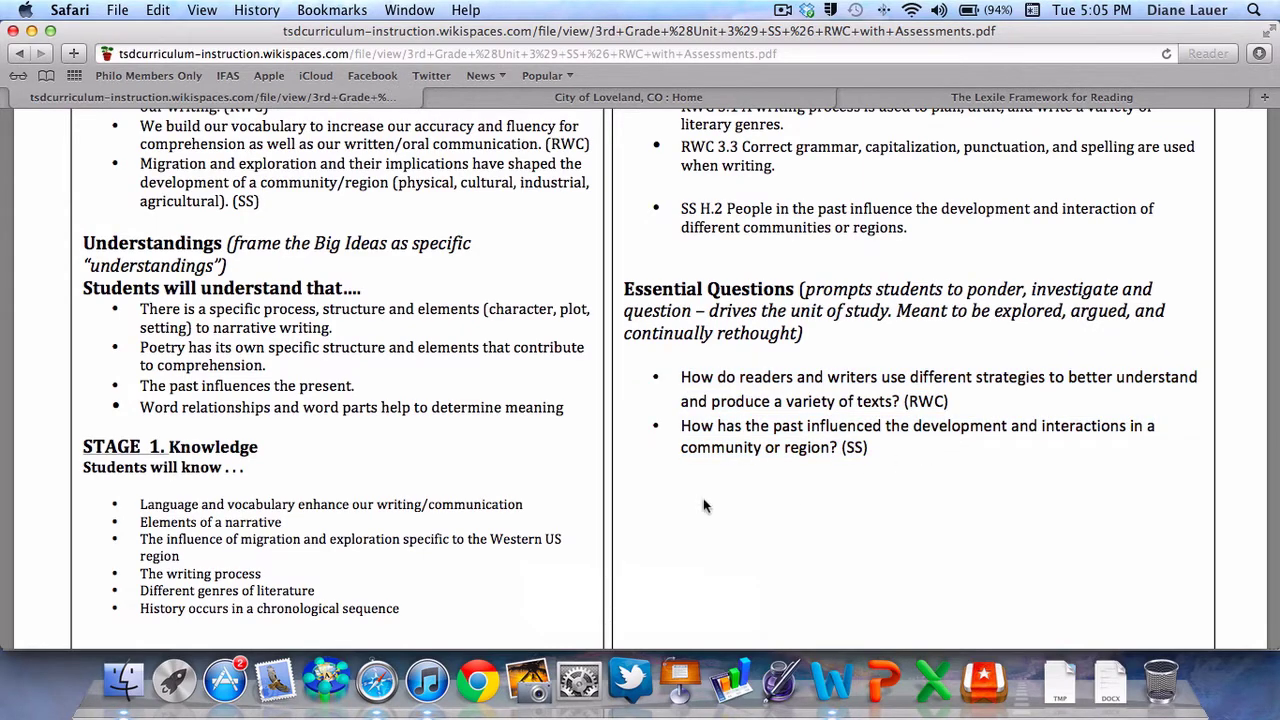
{"action": "scroll", "coordinate": [495, 583], "scroll_direction": "down", "scroll_amount": 3}
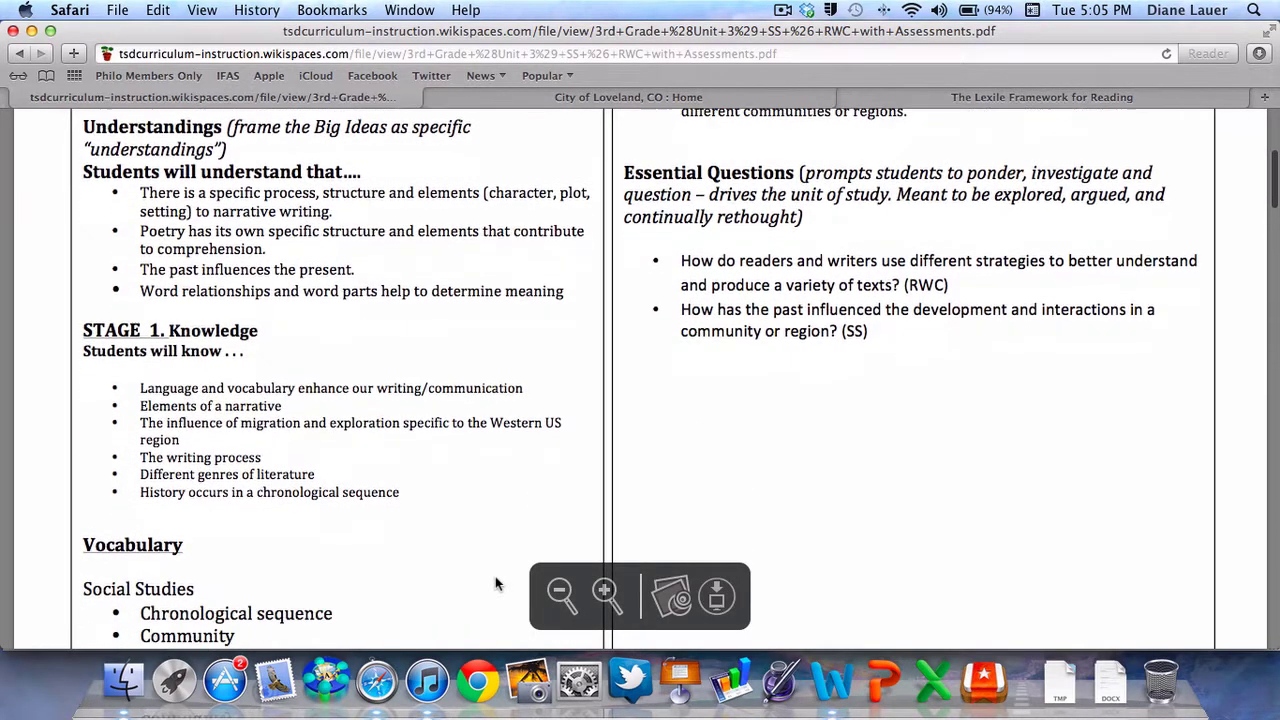
{"action": "scroll", "coordinate": [495, 516], "scroll_direction": "down", "scroll_amount": 3}
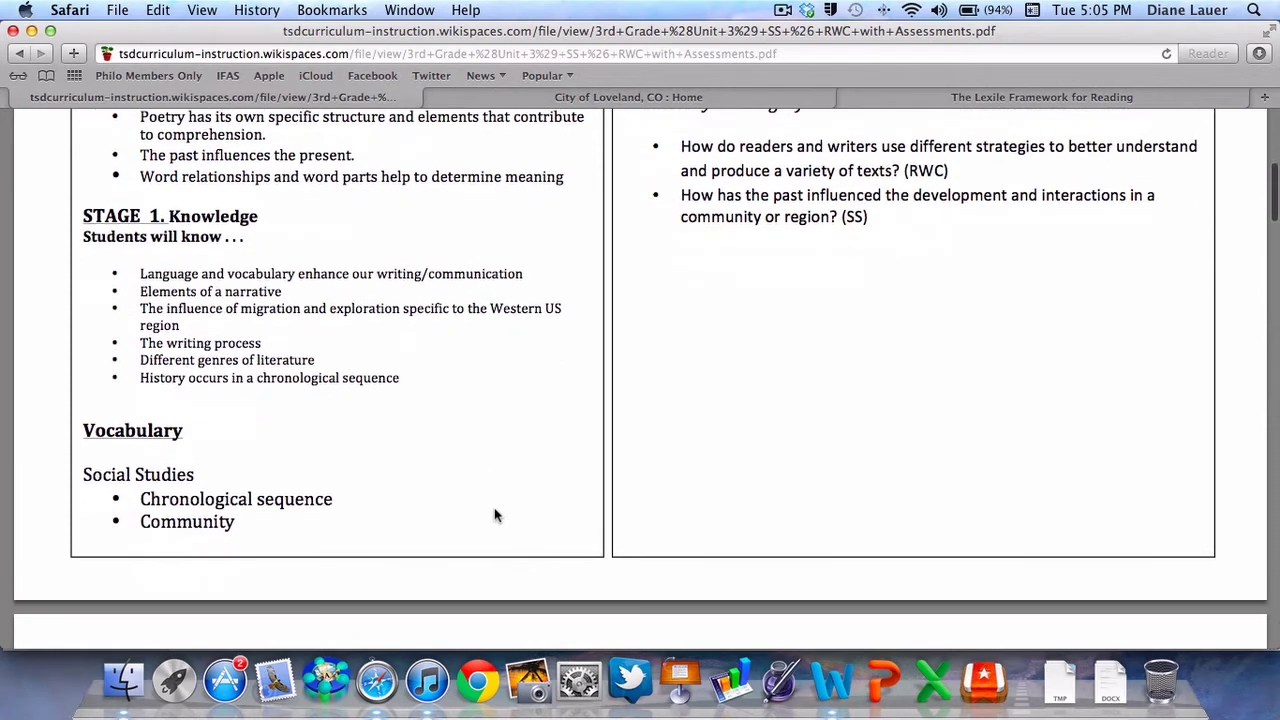
{"action": "scroll", "coordinate": [495, 516], "scroll_direction": "down", "scroll_amount": 1}
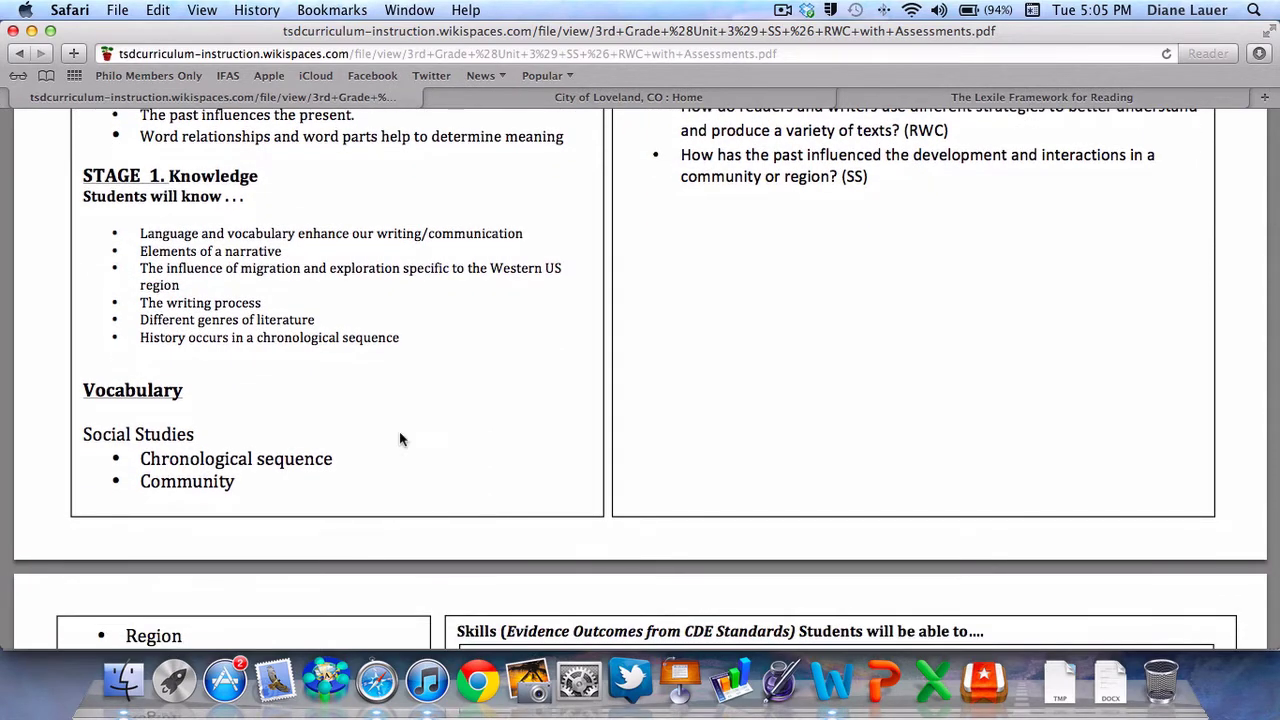
{"action": "scroll", "coordinate": [399, 433], "scroll_direction": "down", "scroll_amount": 5}
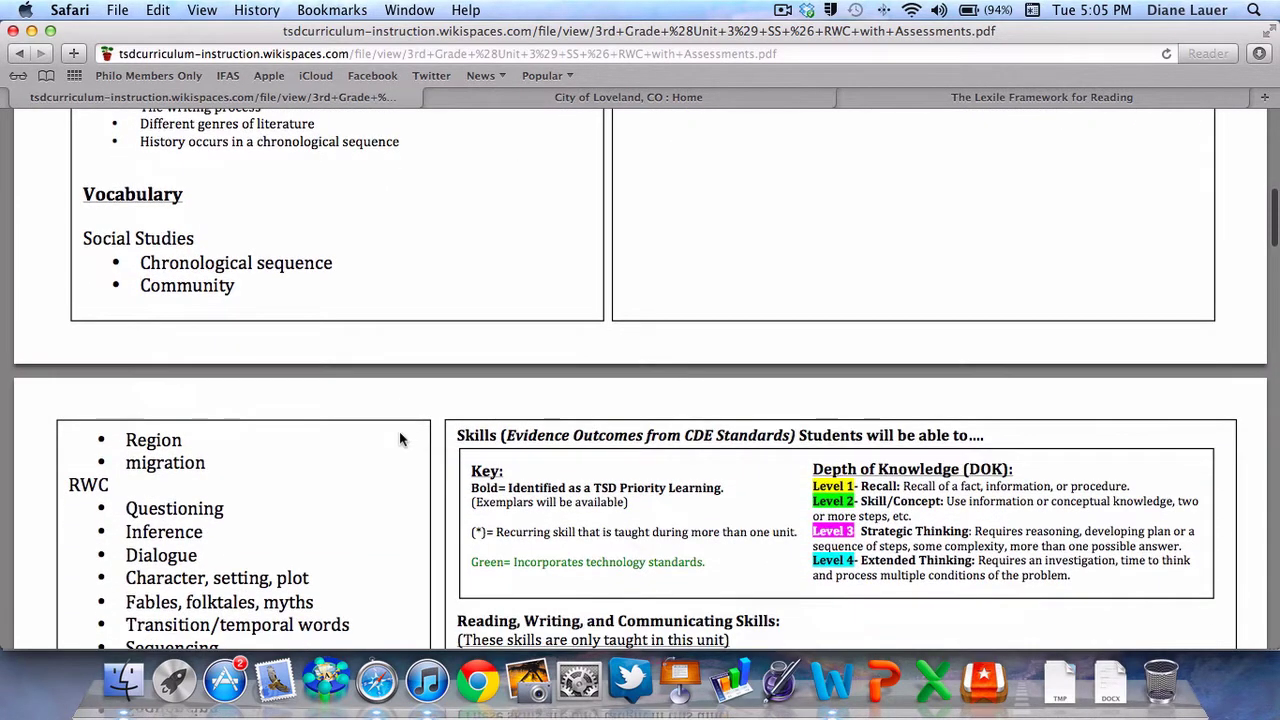
{"action": "scroll", "coordinate": [399, 433], "scroll_direction": "down", "scroll_amount": 1}
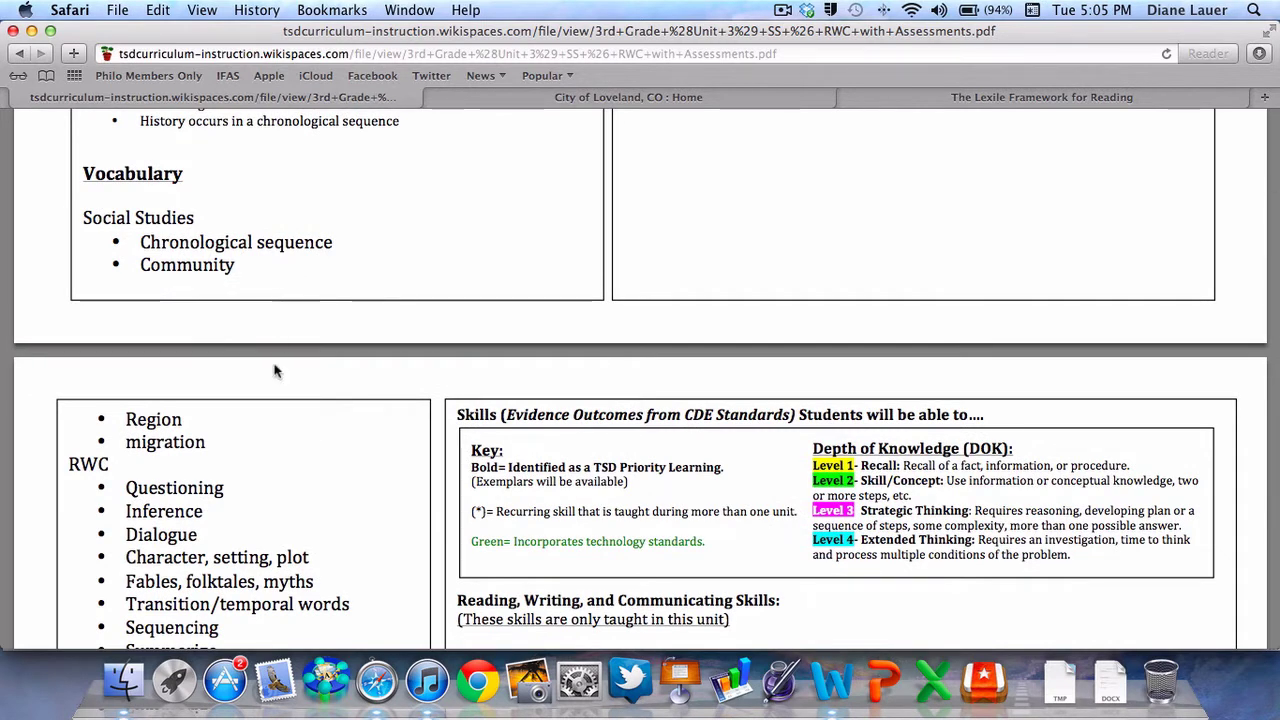
{"action": "scroll", "coordinate": [283, 452], "scroll_direction": "down", "scroll_amount": 3}
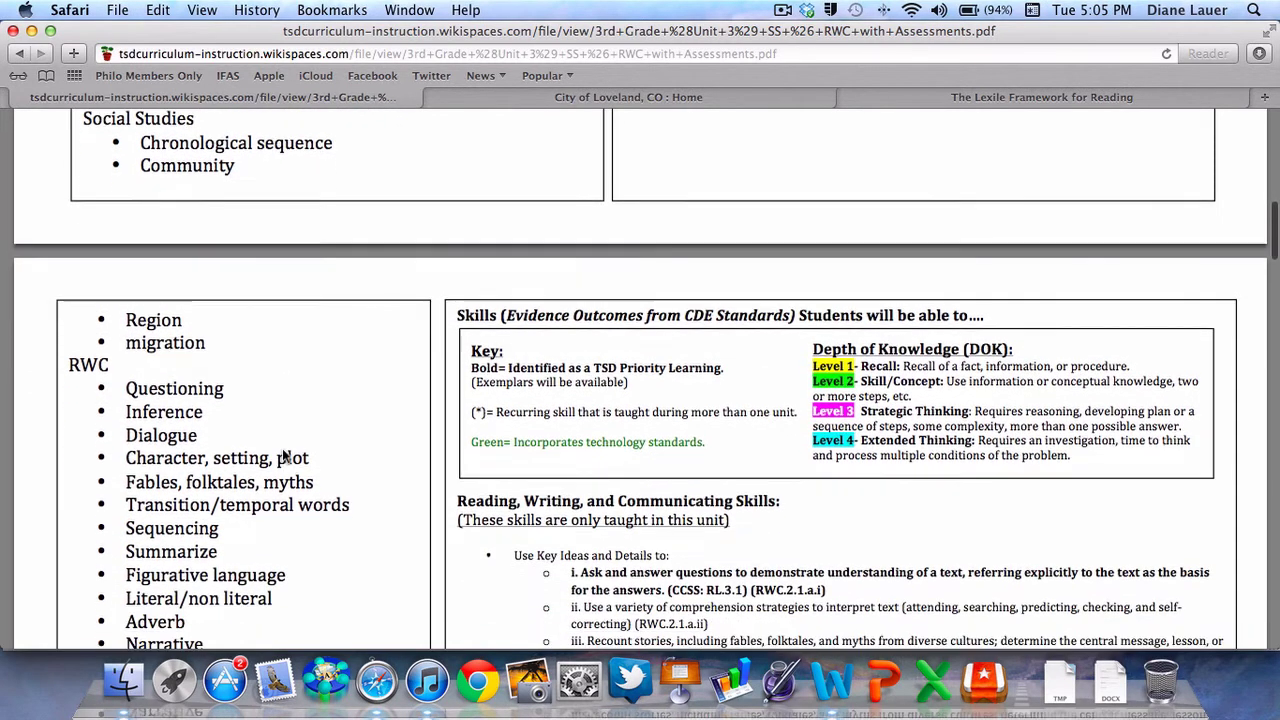
{"action": "scroll", "coordinate": [389, 471], "scroll_direction": "down", "scroll_amount": 3}
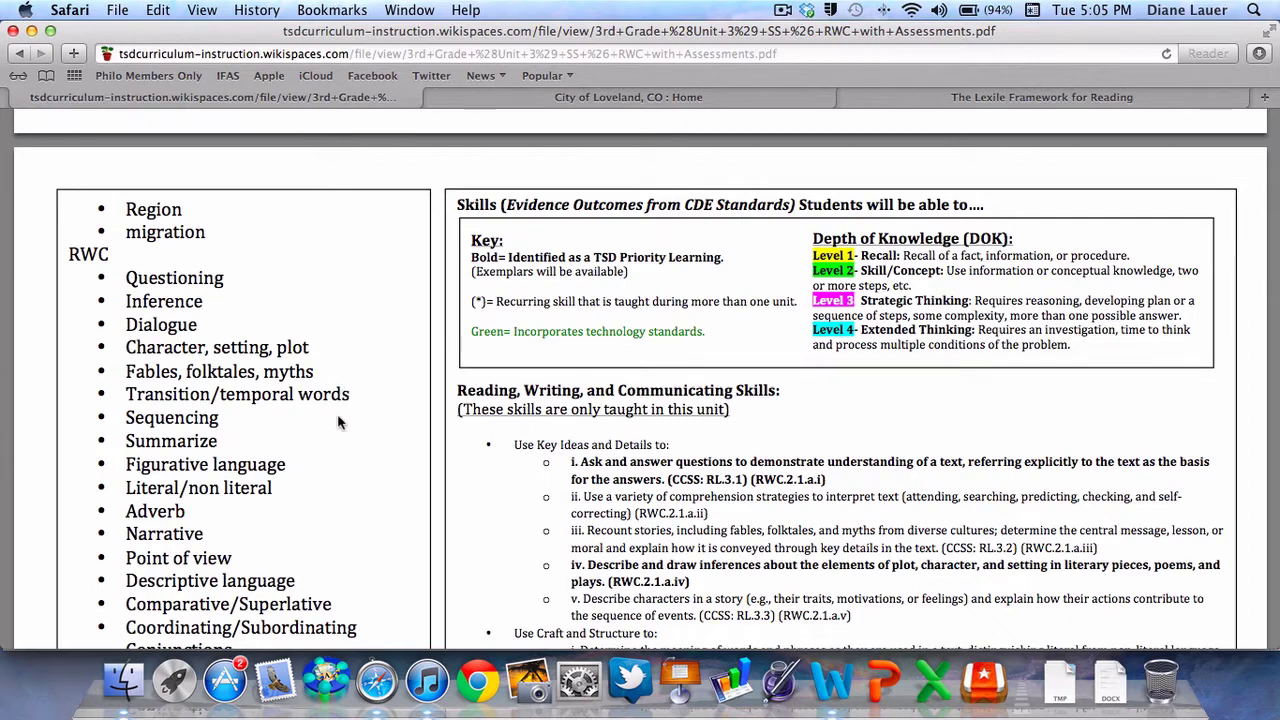
{"action": "scroll", "coordinate": [335, 422], "scroll_direction": "down", "scroll_amount": 2}
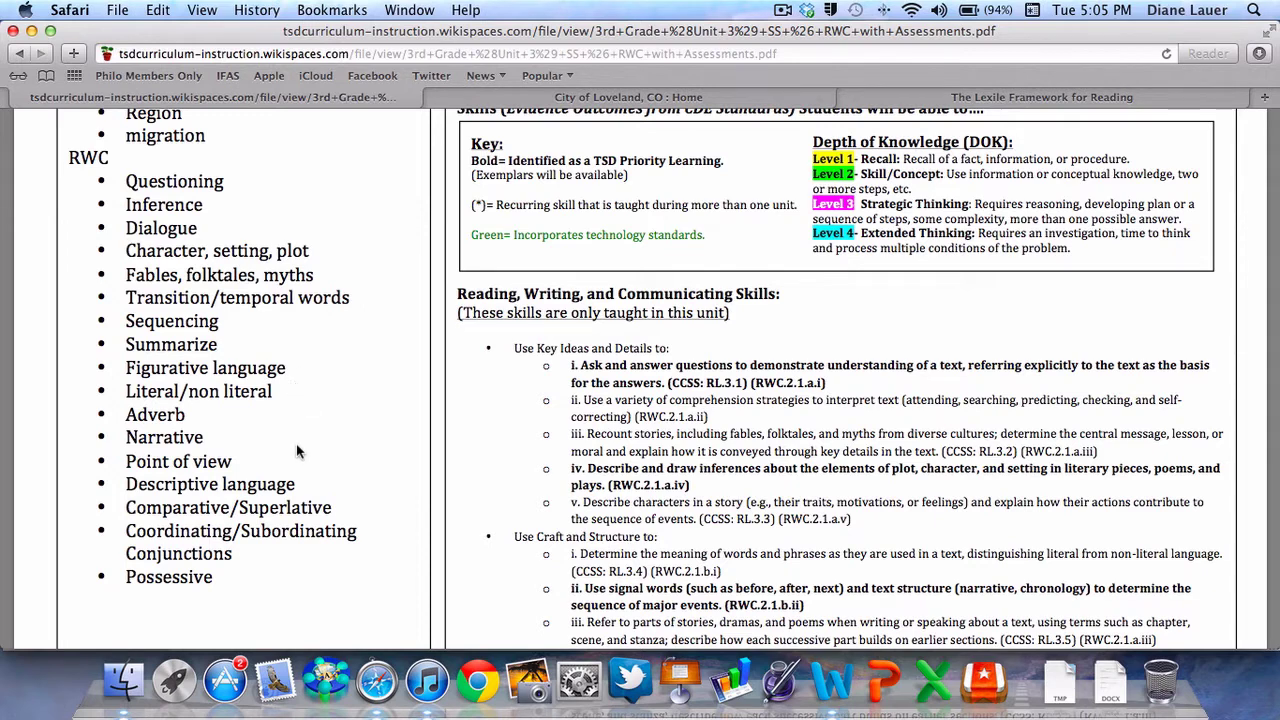
{"action": "scroll", "coordinate": [354, 499], "scroll_direction": "down", "scroll_amount": 3}
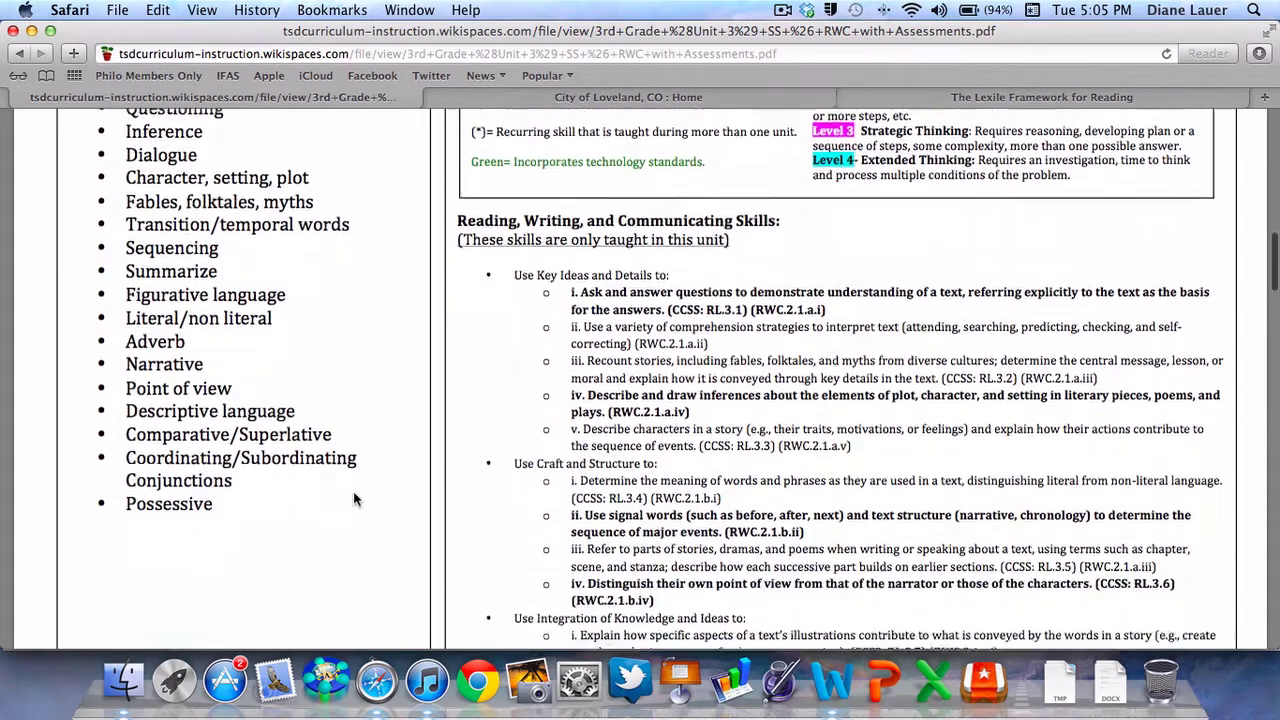
{"action": "scroll", "coordinate": [354, 499], "scroll_direction": "down", "scroll_amount": 8}
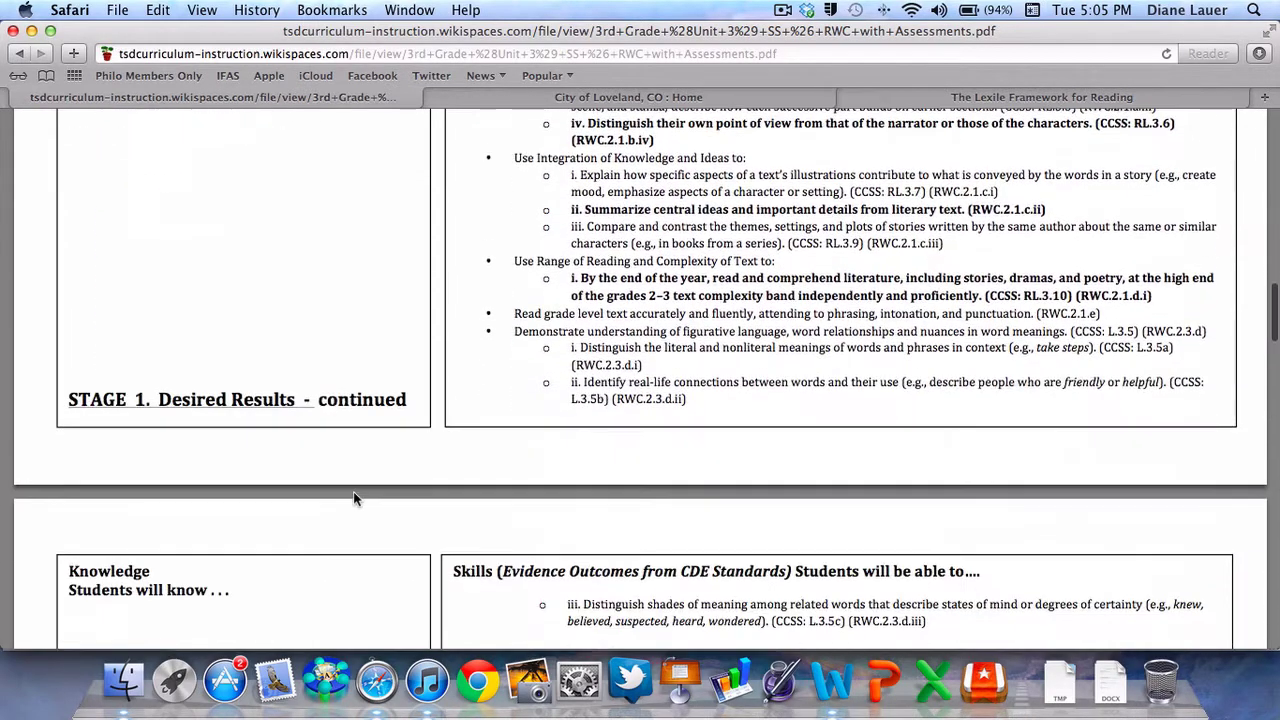
{"action": "scroll", "coordinate": [364, 438], "scroll_direction": "down", "scroll_amount": 9}
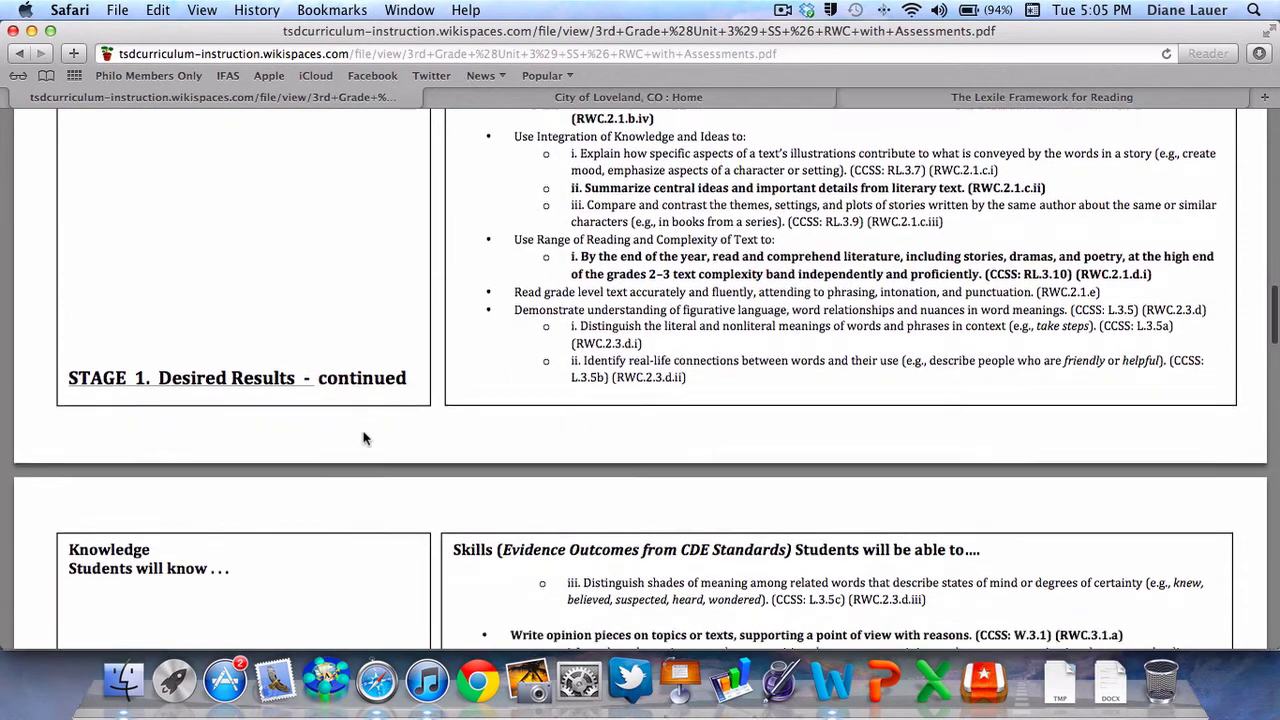
{"action": "scroll", "coordinate": [364, 438], "scroll_direction": "down", "scroll_amount": 15}
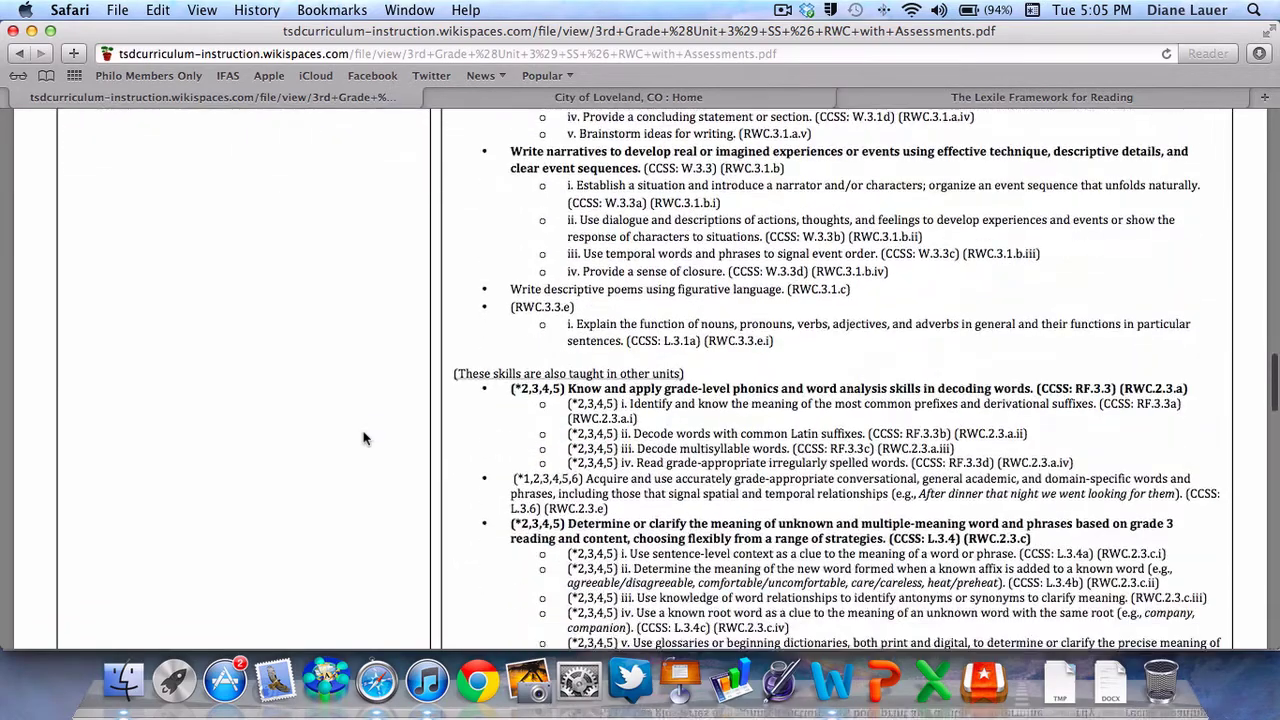
{"action": "scroll", "coordinate": [363, 437], "scroll_direction": "down", "scroll_amount": 10}
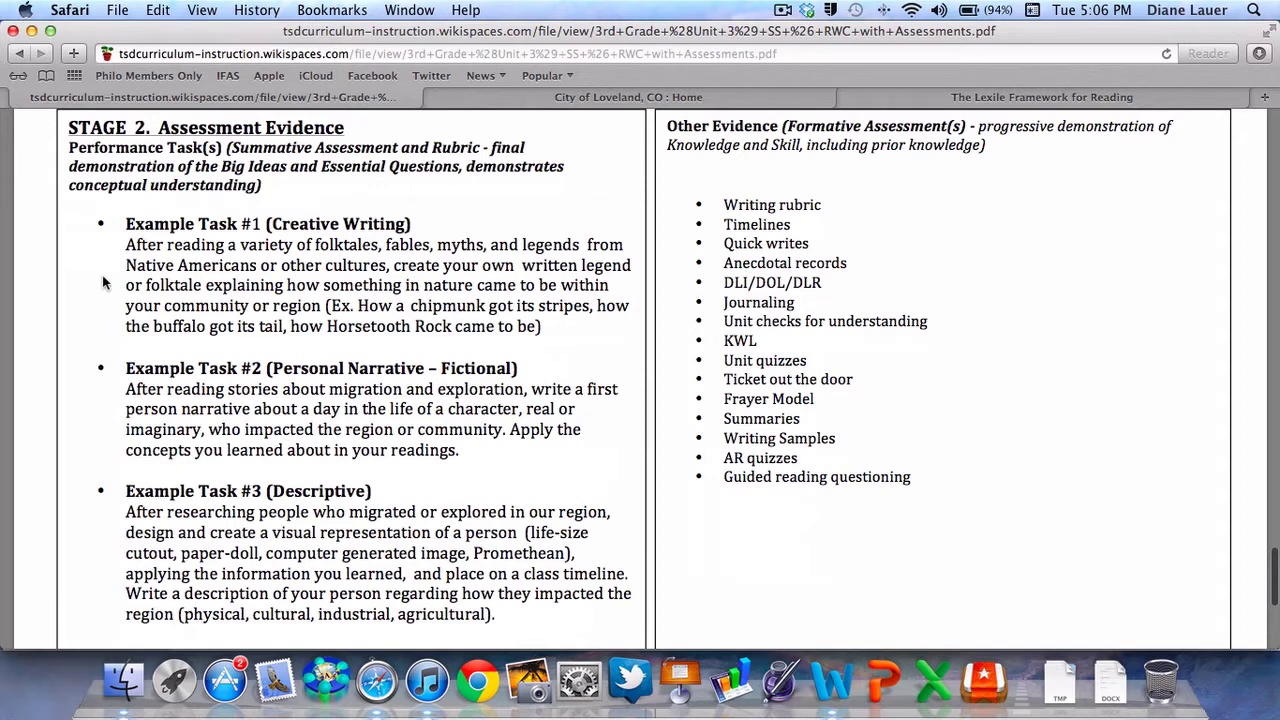
Highlight the Example Task #1 paragraph, then the Example Task #2 paragraph, scrolling toward Task #3
{"action": "left_click_drag", "start_coordinate": [126, 244], "coordinate": [561, 335]}
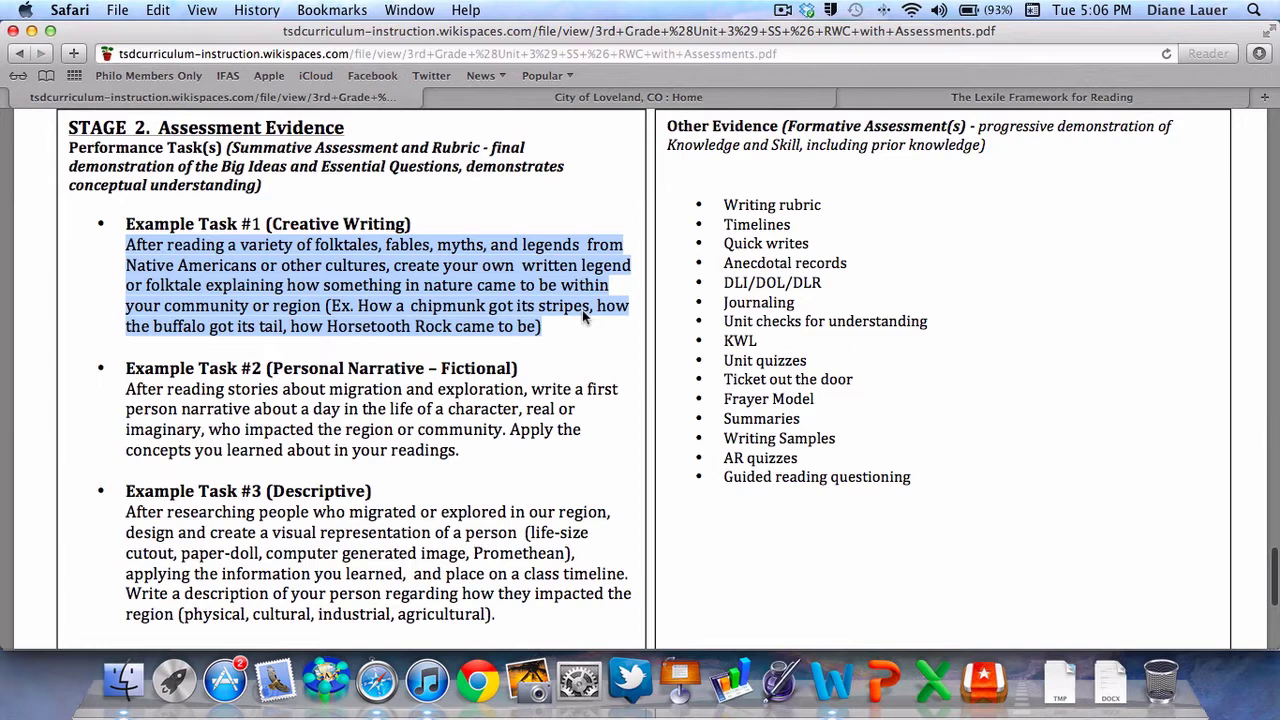
{"action": "left_click", "coordinate": [120, 406]}
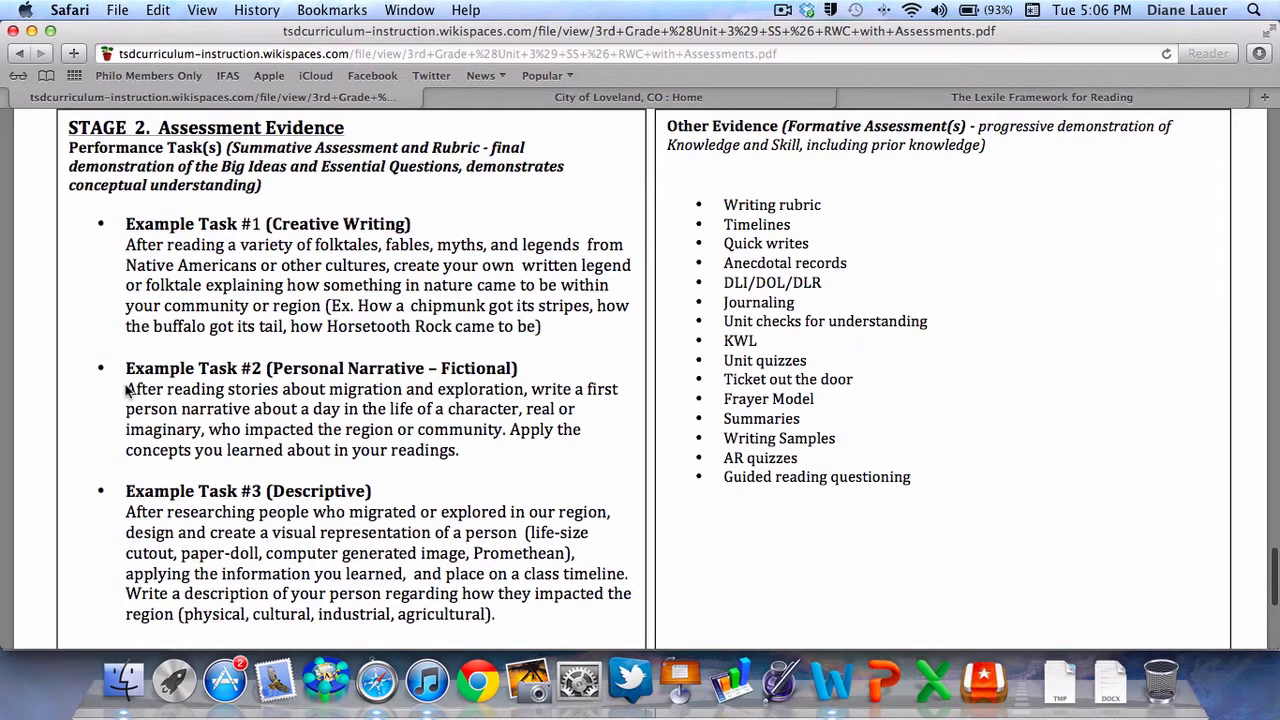
{"action": "left_click_drag", "start_coordinate": [127, 391], "coordinate": [478, 465]}
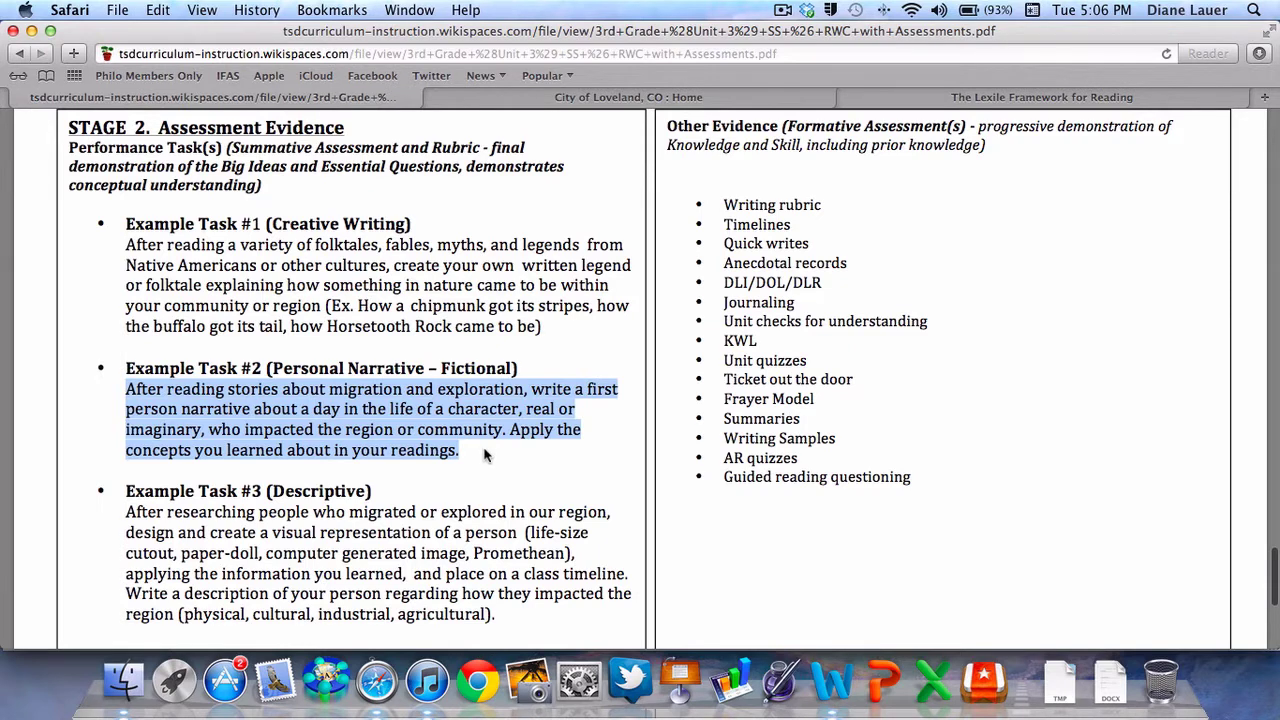
{"action": "scroll", "coordinate": [484, 455], "scroll_direction": "down", "scroll_amount": 2}
Highlight the Example Task #3 (Descriptive) paragraph on a regional figure's impact, then clear it
{"action": "left_click", "coordinate": [73, 514]}
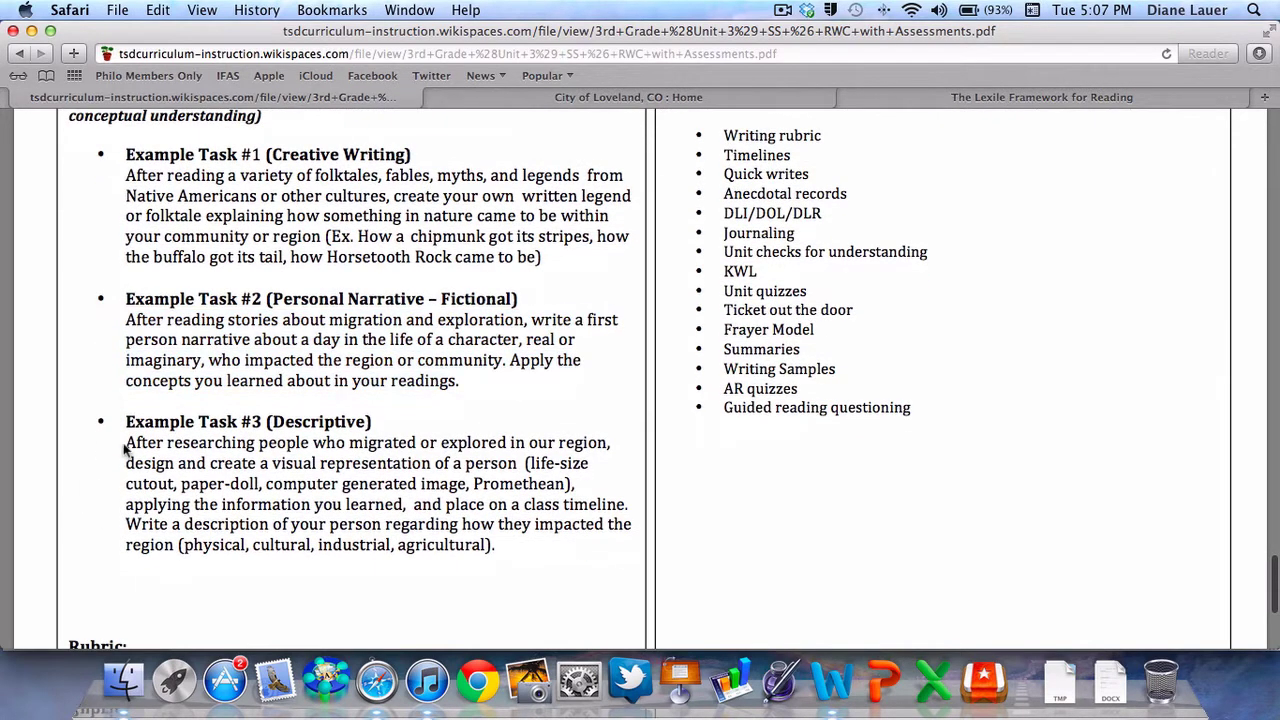
{"action": "left_click_drag", "start_coordinate": [125, 449], "coordinate": [557, 566]}
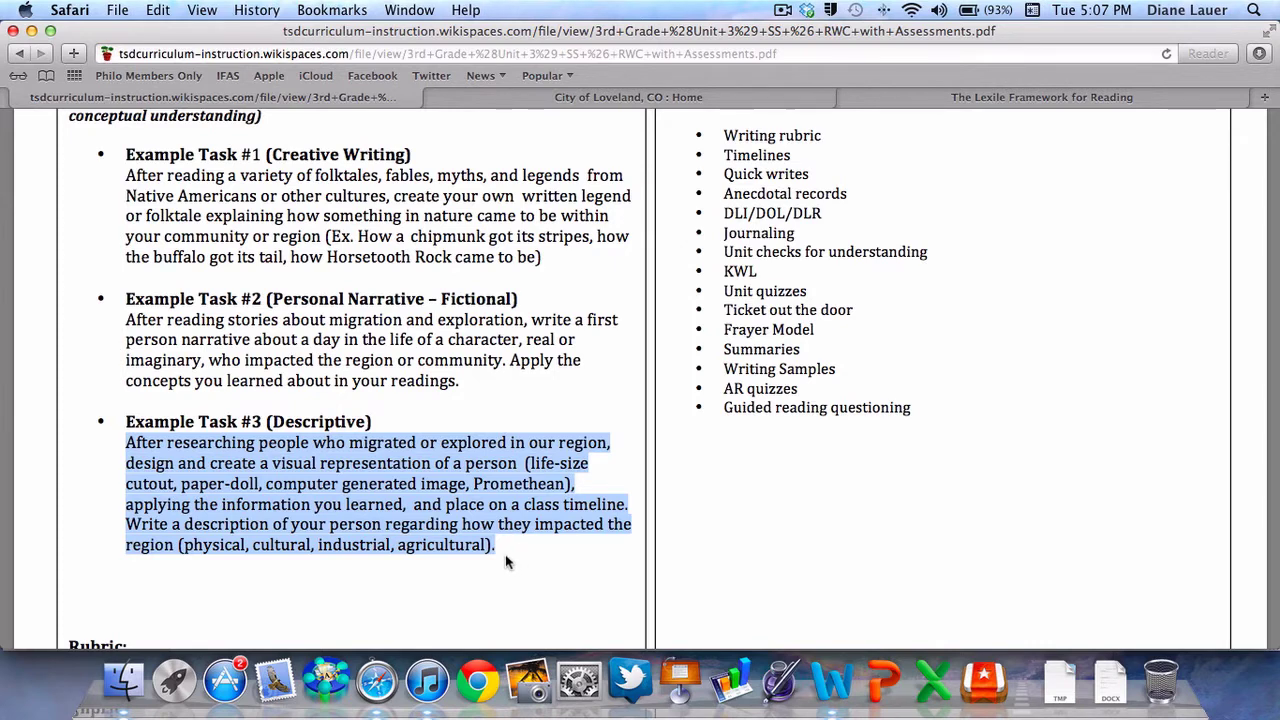
{"action": "left_click", "coordinate": [485, 570]}
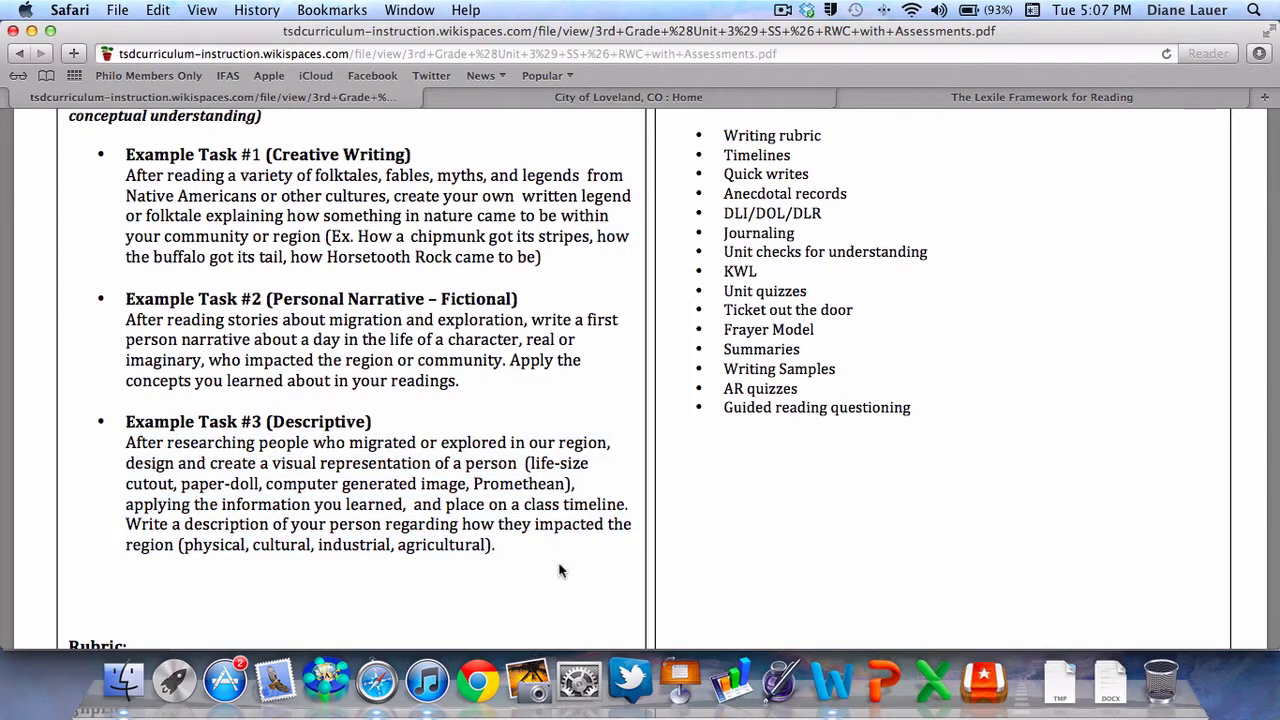
{"action": "mouse_move", "coordinate": [559, 565]}
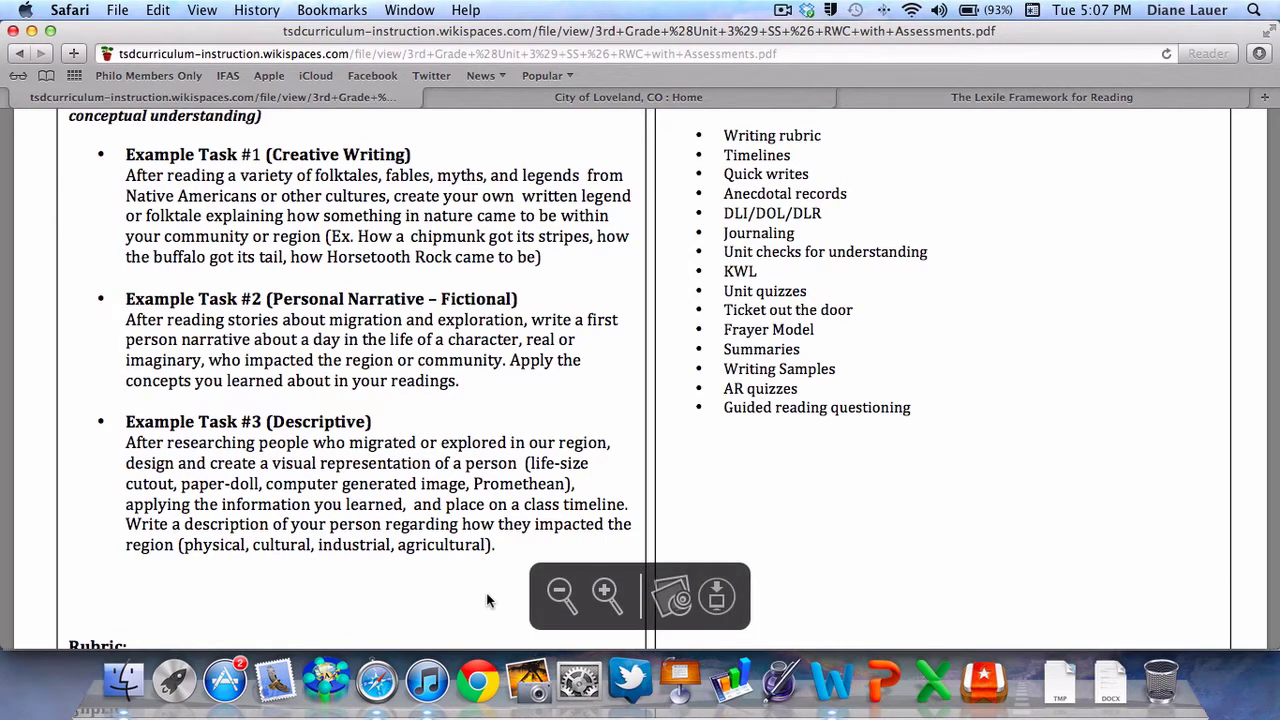
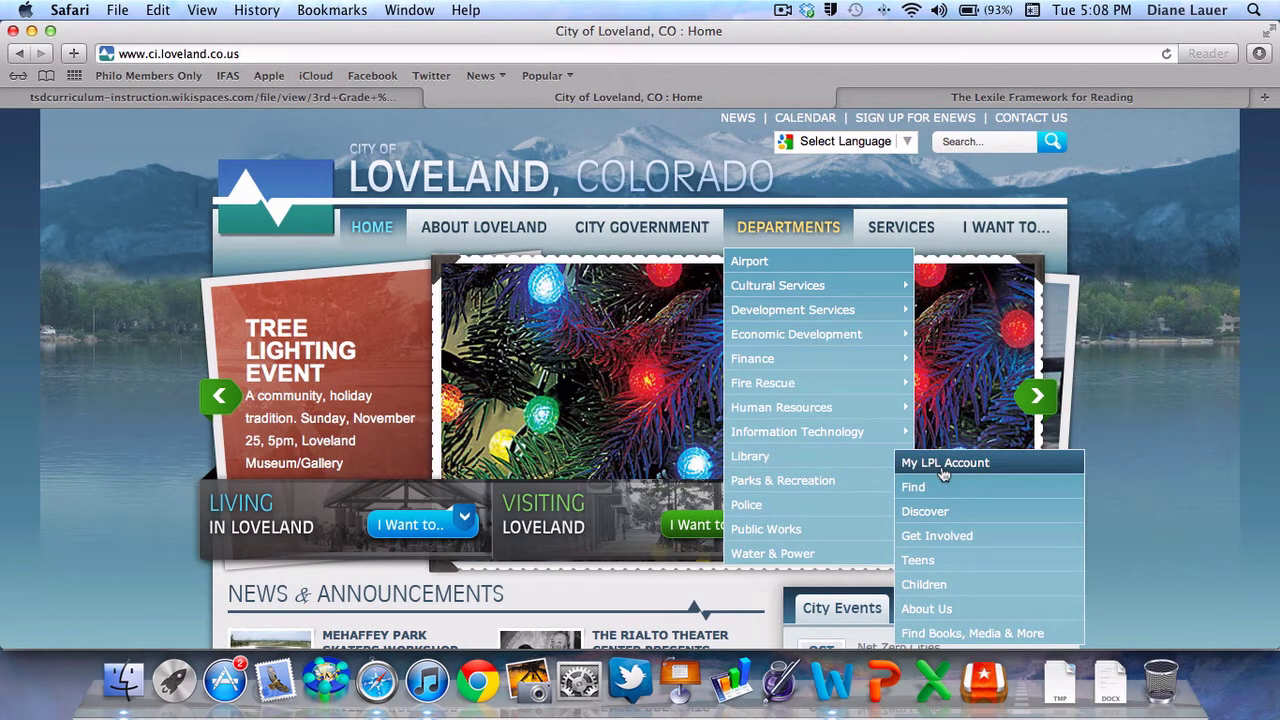
Log in to My LPL Account with the patron's name and library card barcode number
{"action": "left_click", "coordinate": [1009, 470]}
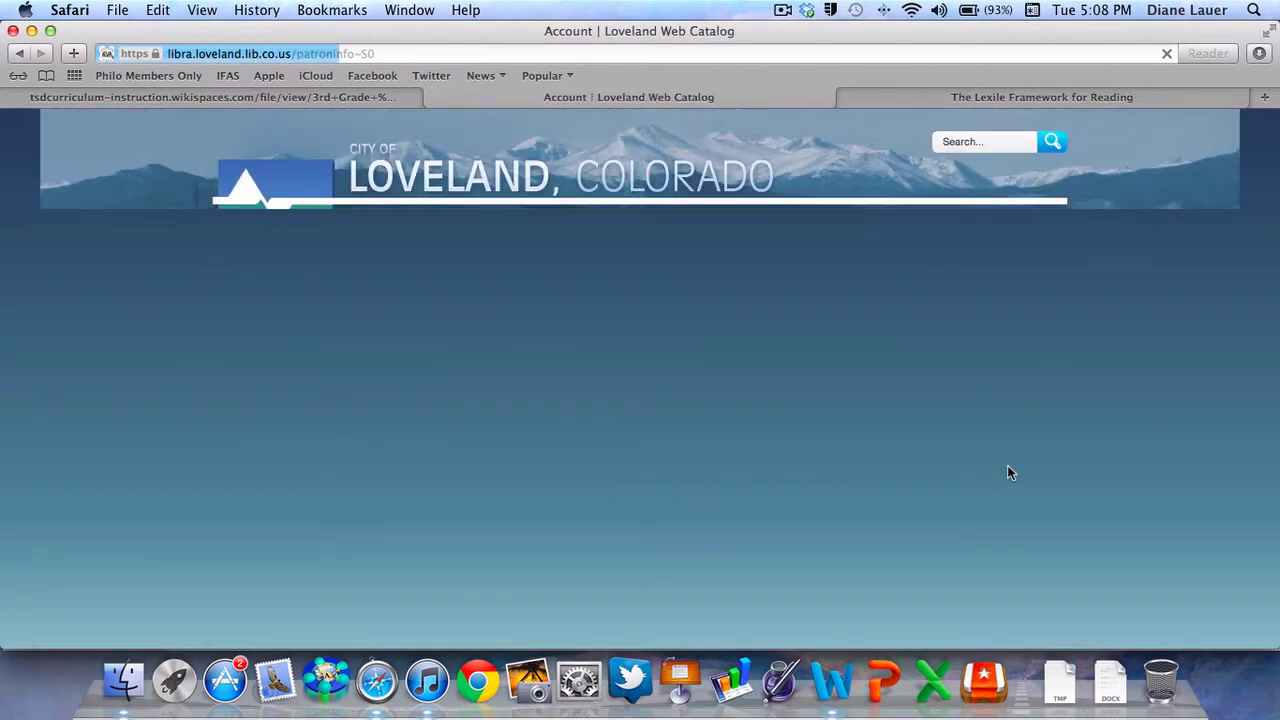
{"action": "scroll", "coordinate": [1007, 473], "scroll_direction": "down", "scroll_amount": 2}
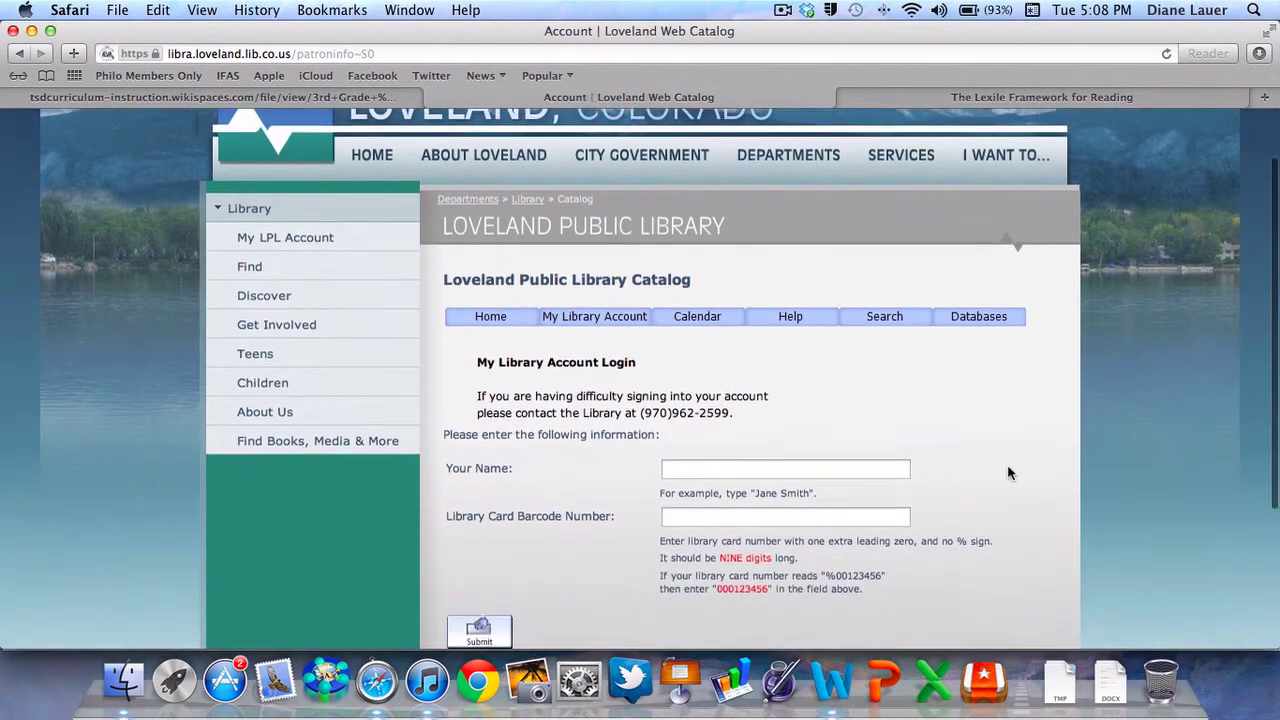
{"action": "scroll", "coordinate": [1009, 473], "scroll_direction": "down", "scroll_amount": 2}
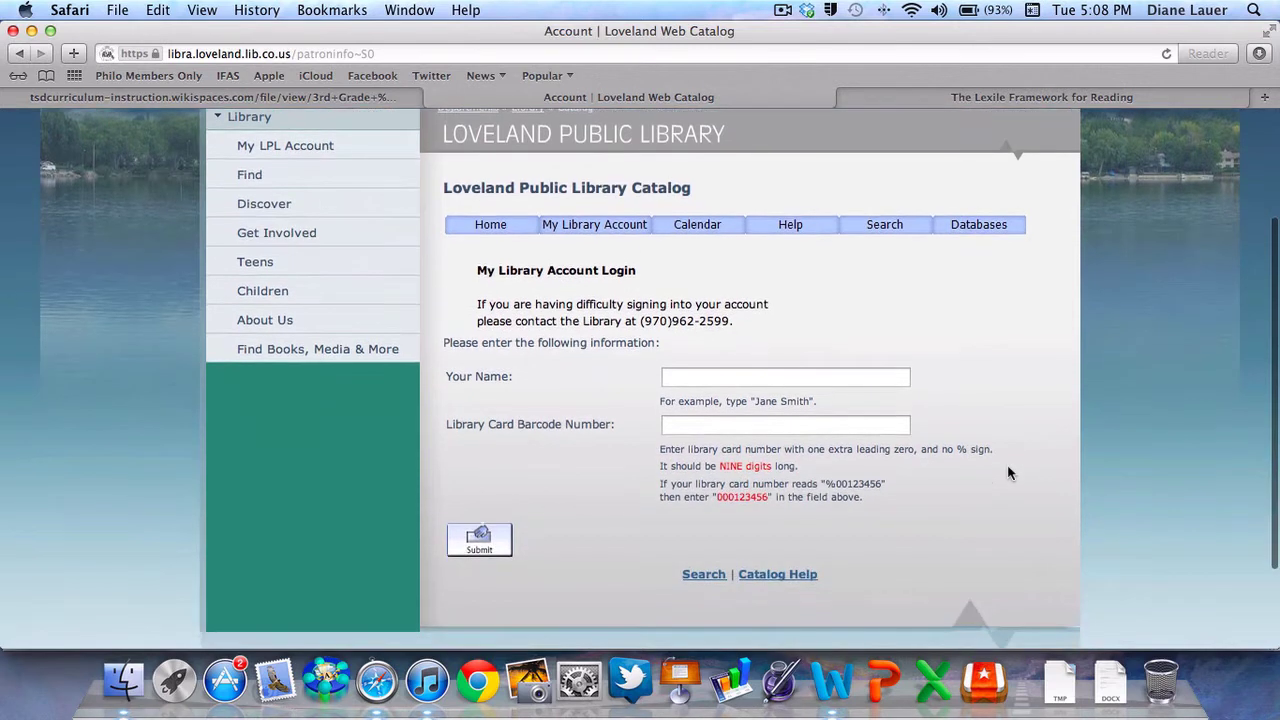
{"action": "left_click", "coordinate": [709, 378]}
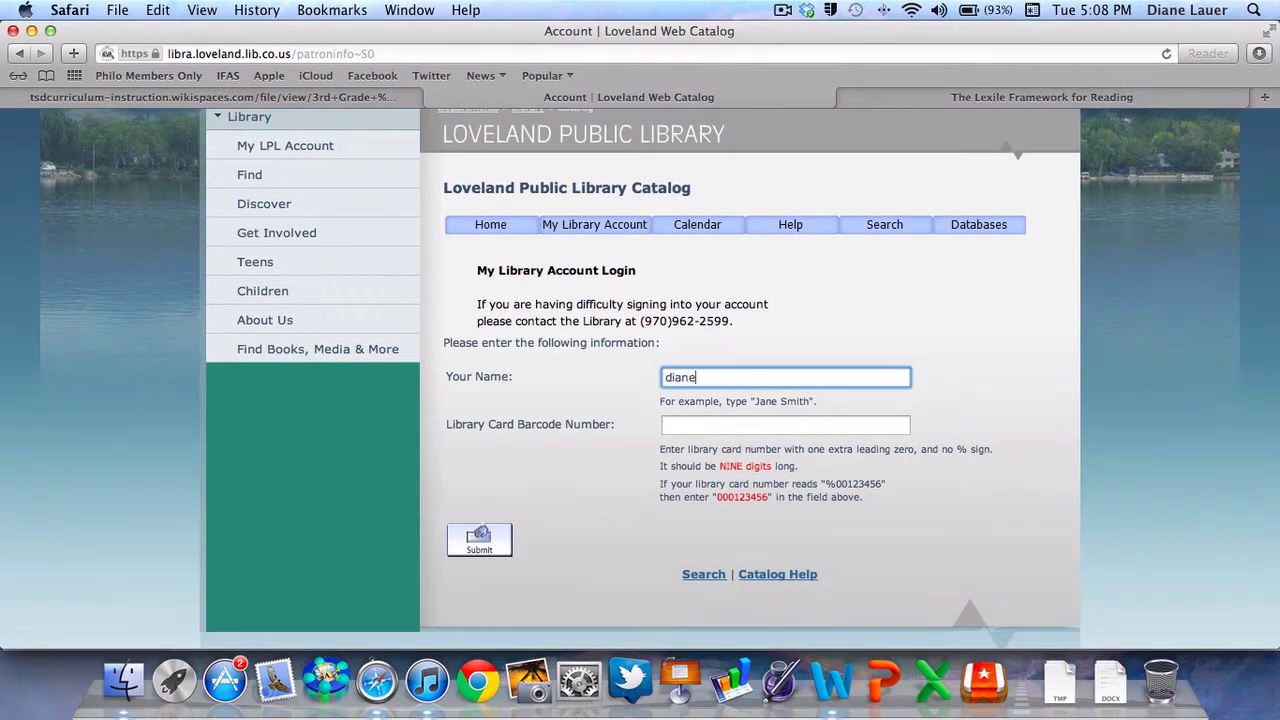
{"action": "left_click", "coordinate": [685, 412]}
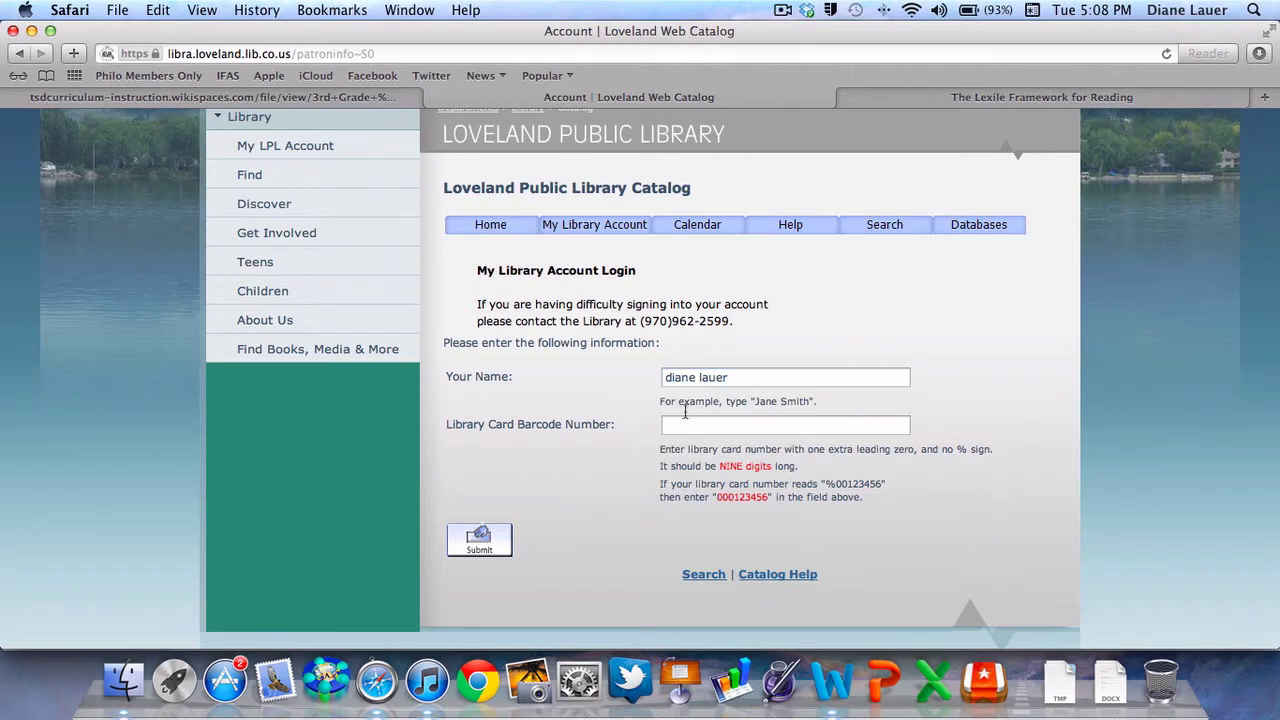
{"action": "left_click", "coordinate": [688, 423]}
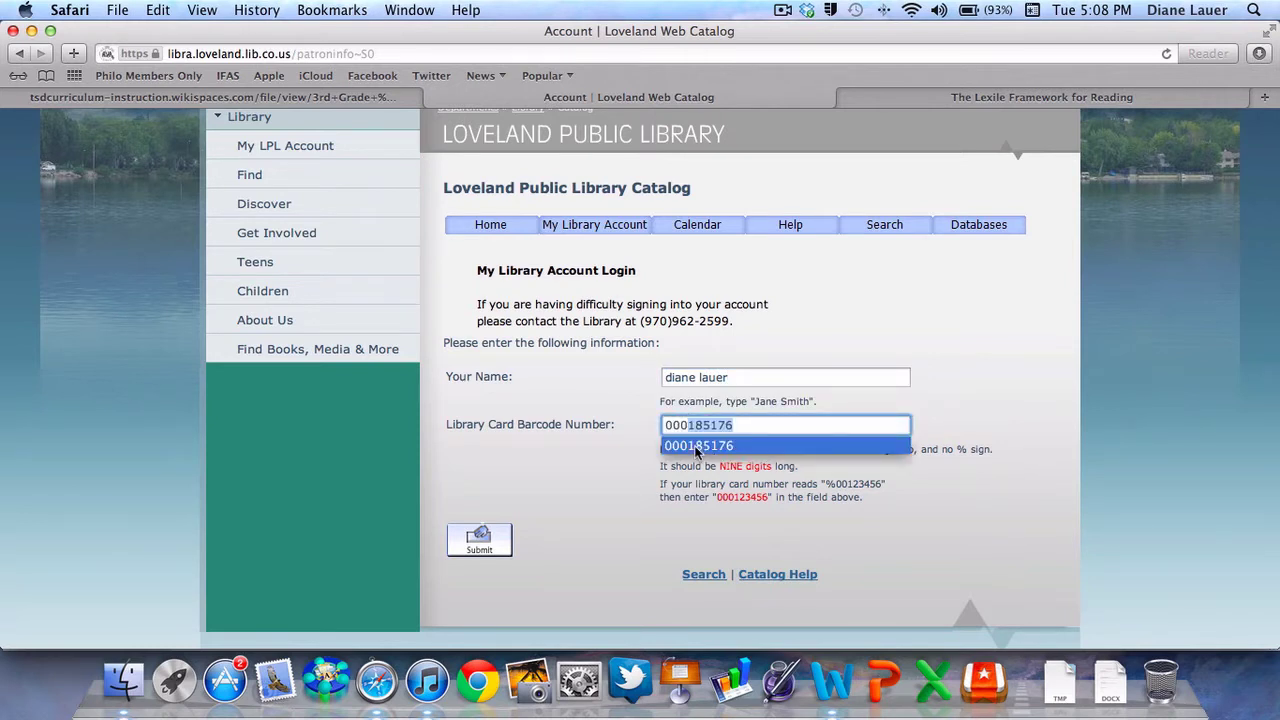
{"action": "left_click", "coordinate": [631, 457]}
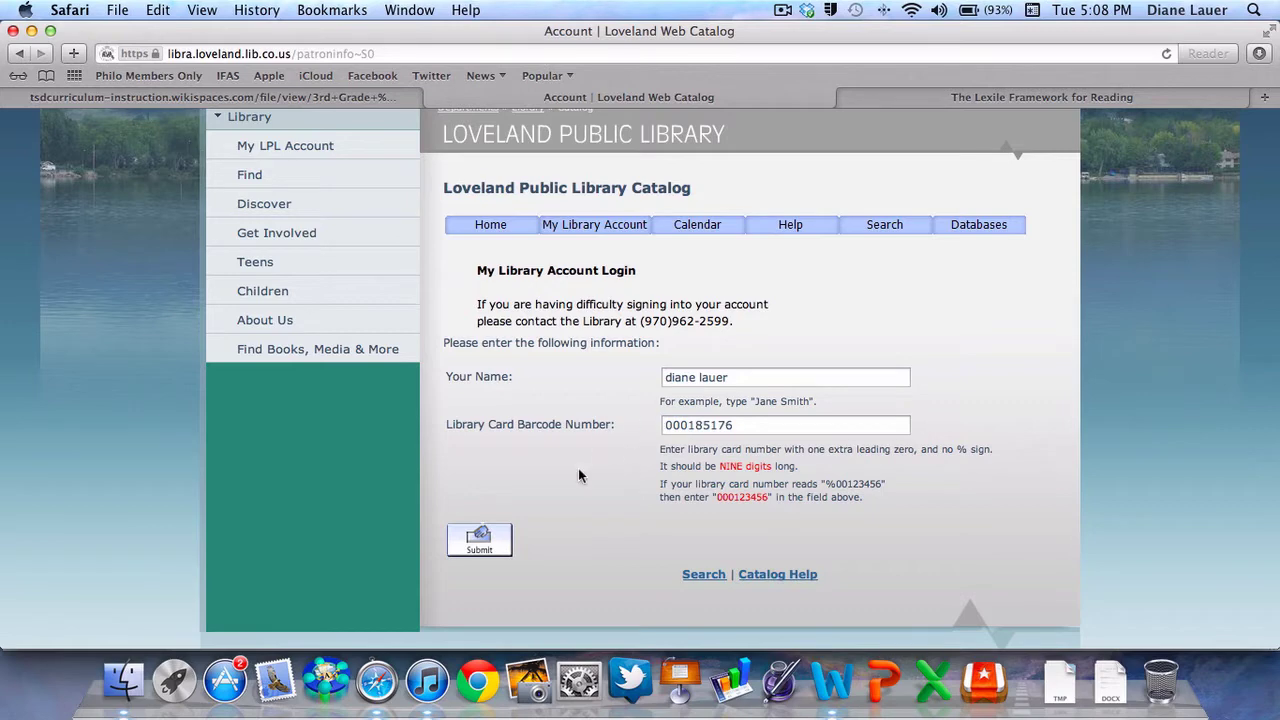
{"action": "left_click", "coordinate": [480, 545]}
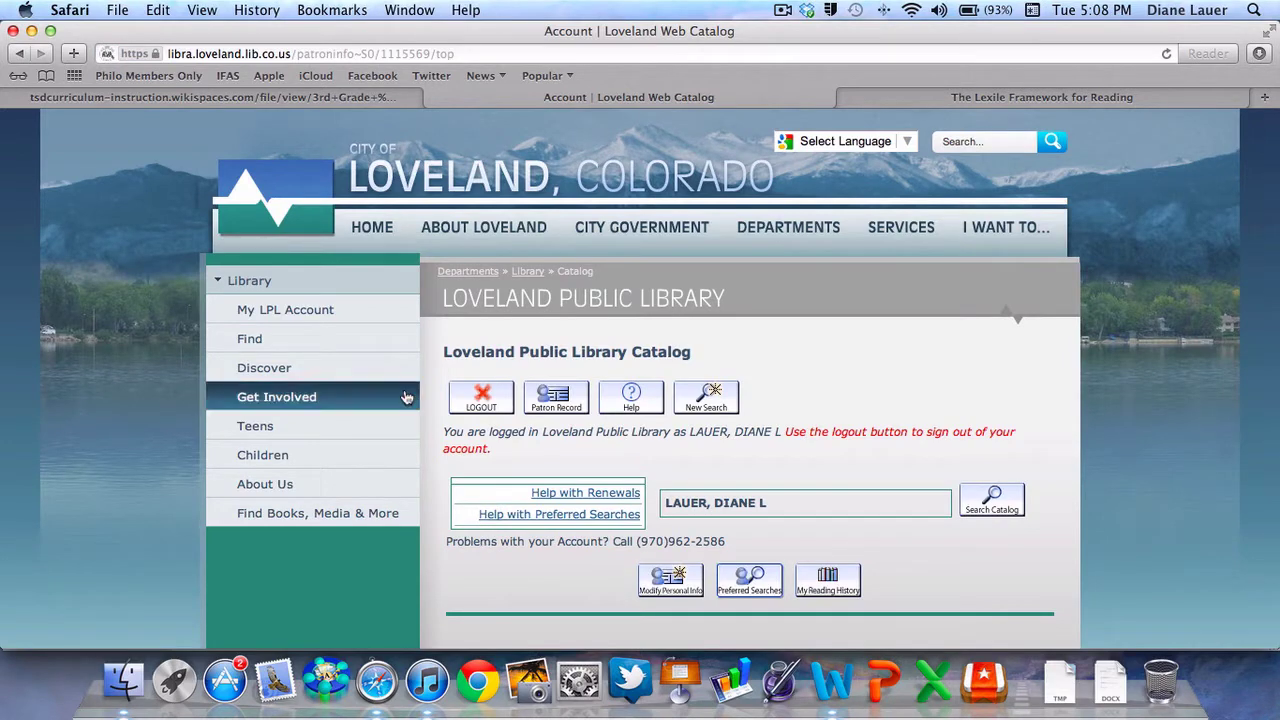
Go from My LPL Account to the Databases tab and open EBSCOhost
{"action": "left_click", "coordinate": [356, 310]}
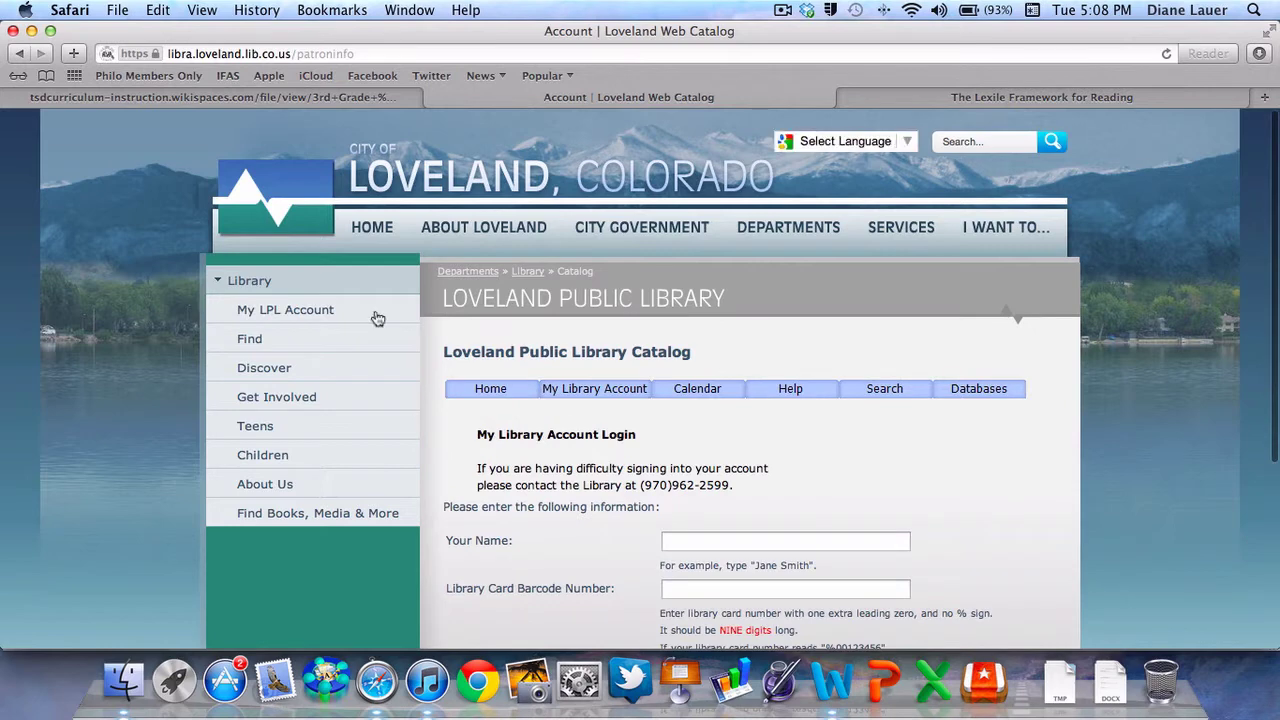
{"action": "left_click", "coordinate": [986, 393]}
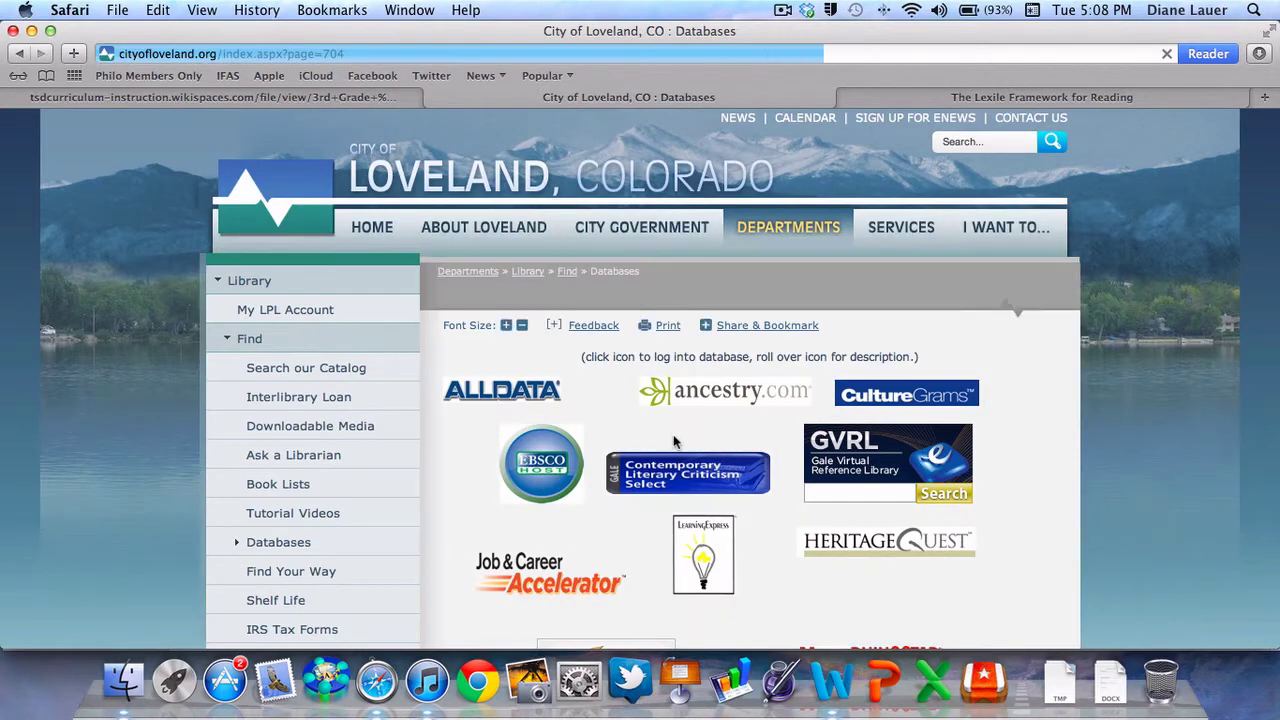
{"action": "left_click", "coordinate": [539, 493]}
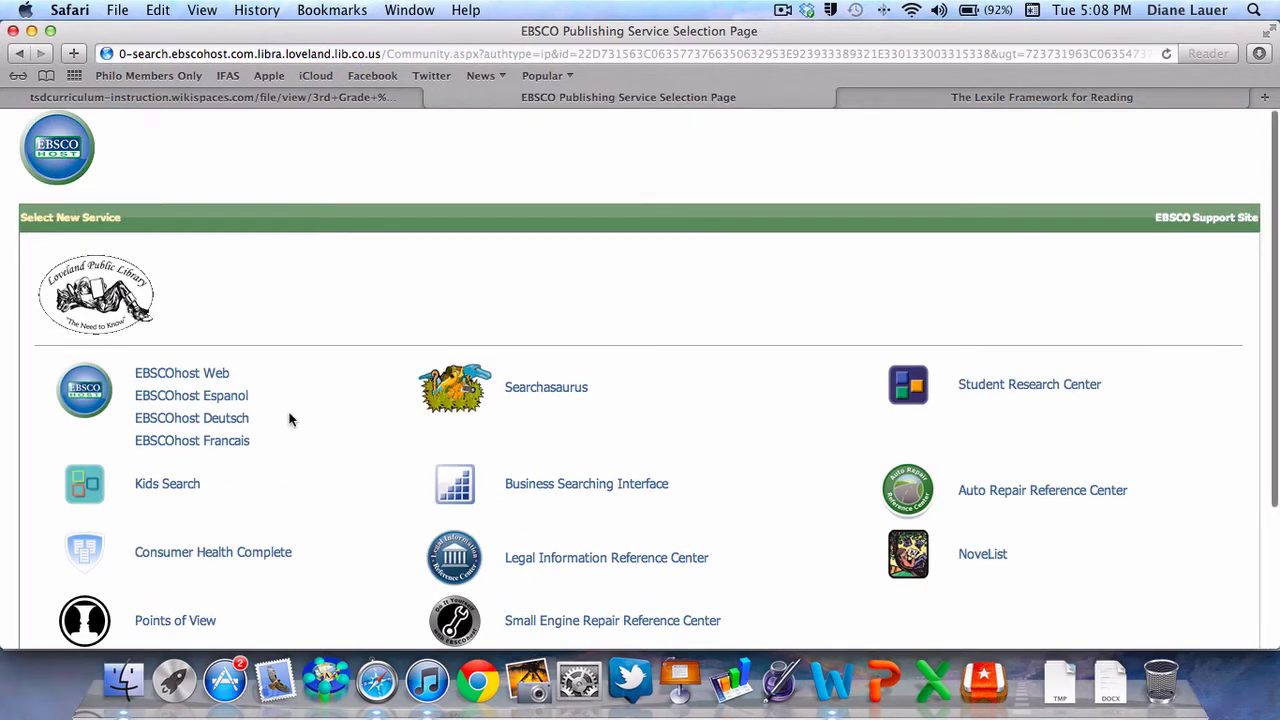
Open EBSCOhost Web and choose Primary Search from the database list
{"action": "left_click", "coordinate": [229, 375]}
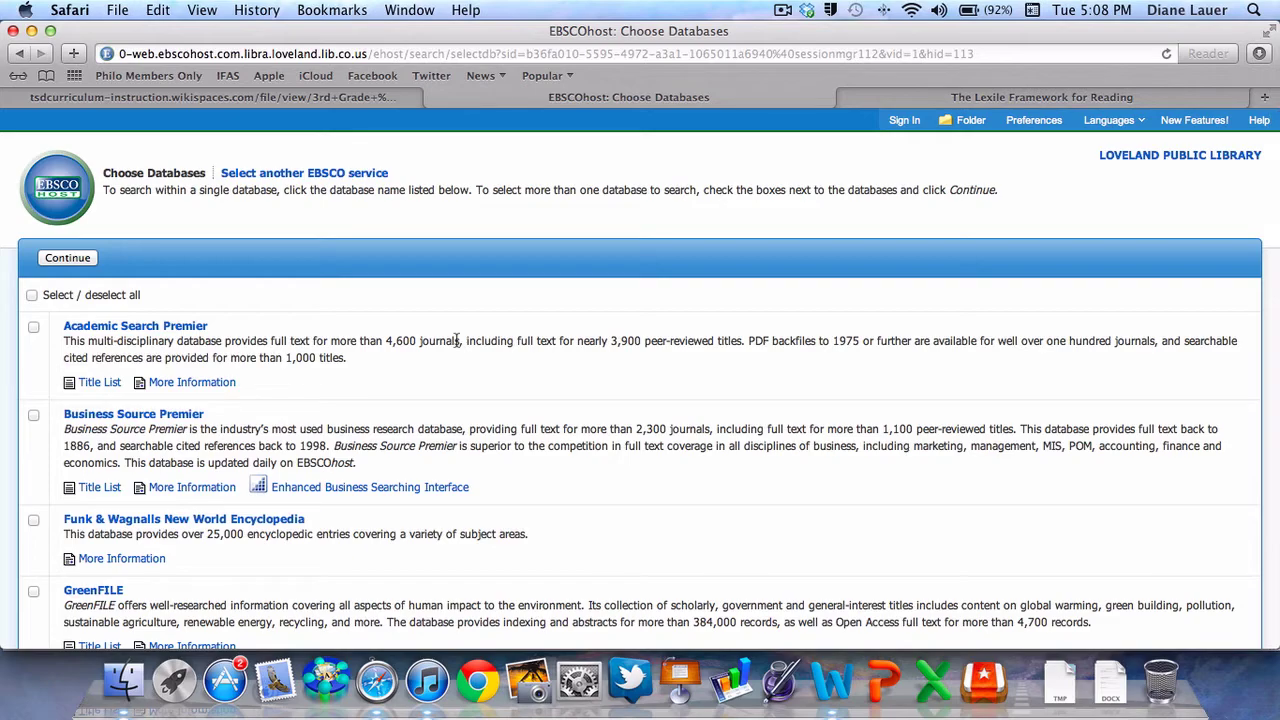
{"action": "scroll", "coordinate": [457, 340], "scroll_direction": "down", "scroll_amount": 5}
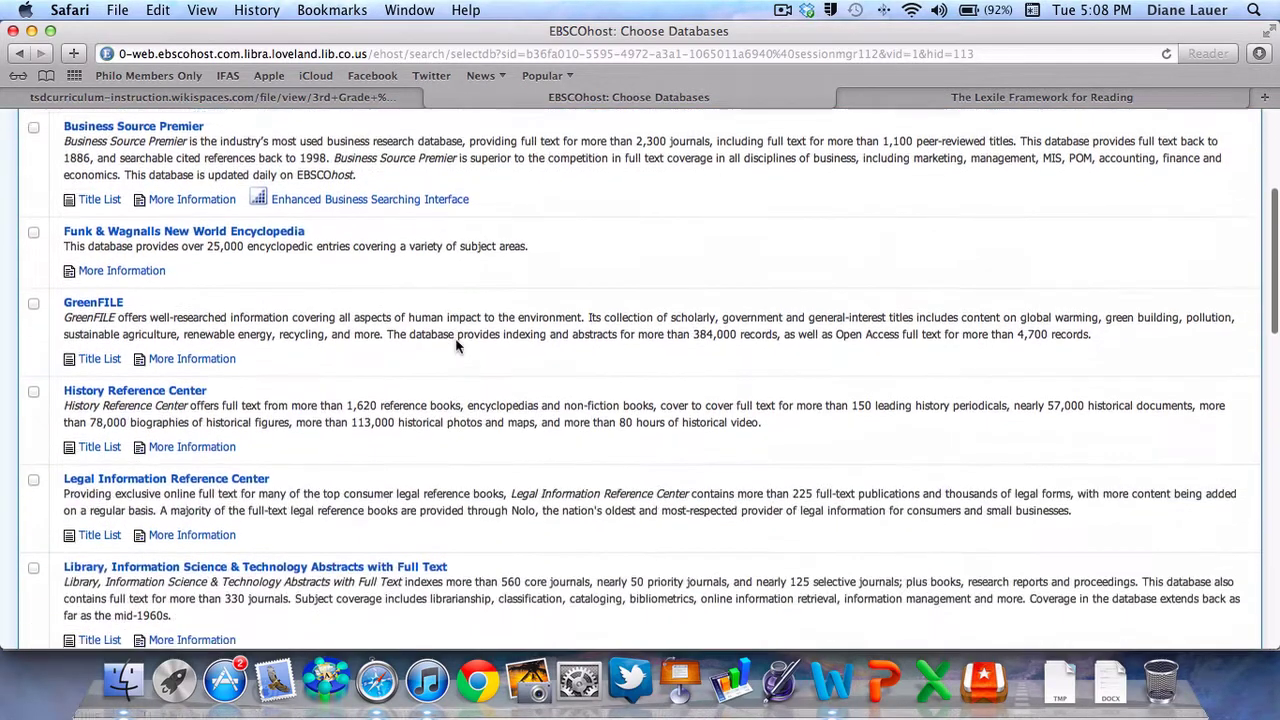
{"action": "scroll", "coordinate": [457, 345], "scroll_direction": "down", "scroll_amount": 6}
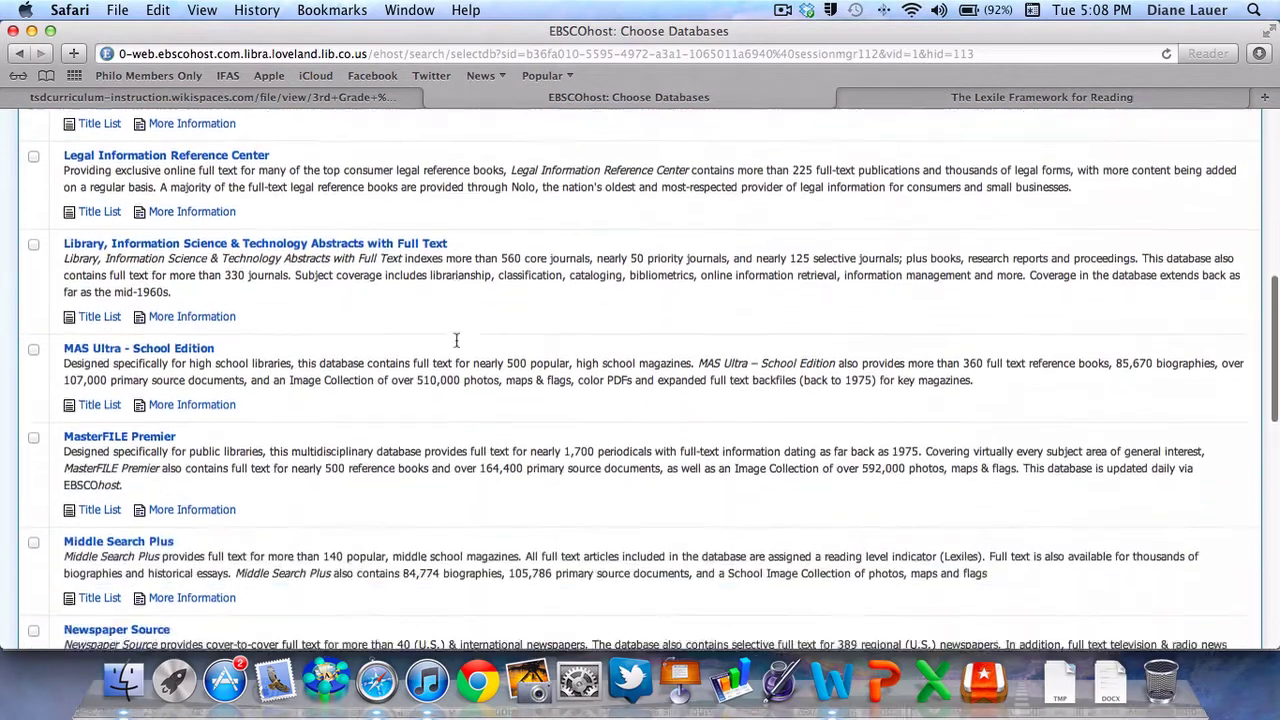
{"action": "scroll", "coordinate": [456, 342], "scroll_direction": "down", "scroll_amount": 4}
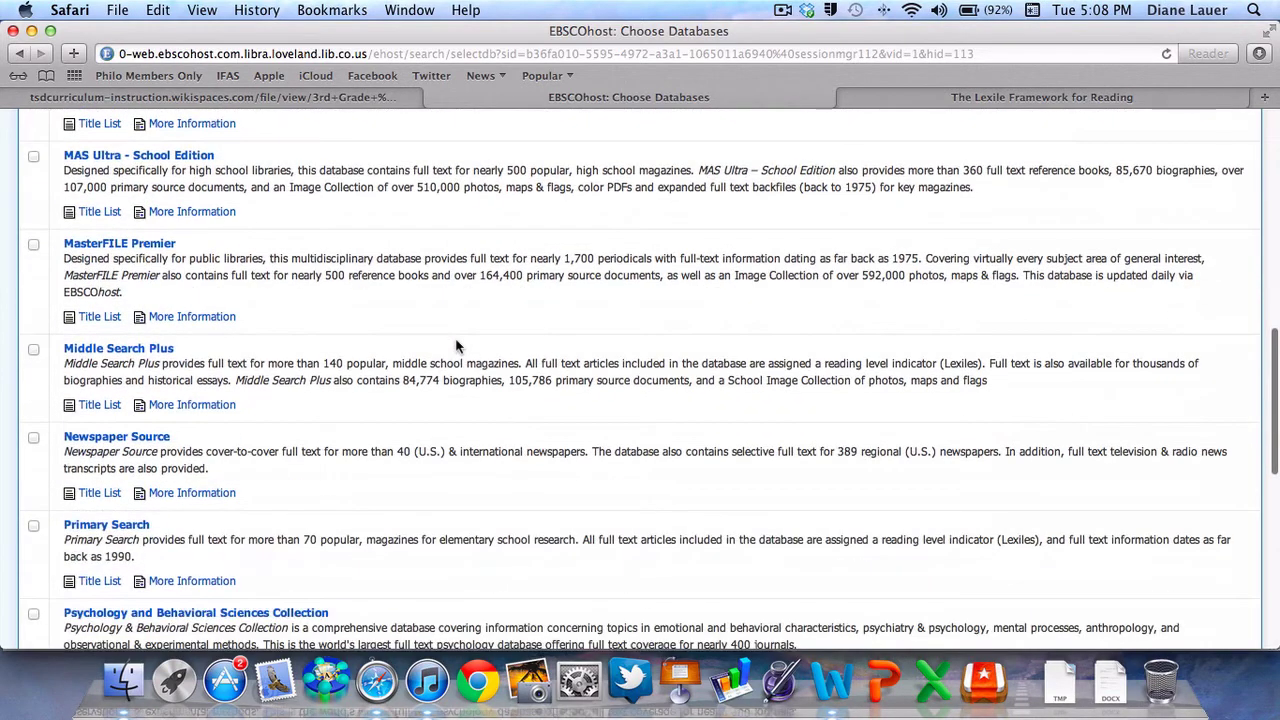
{"action": "scroll", "coordinate": [456, 345], "scroll_direction": "down", "scroll_amount": 4}
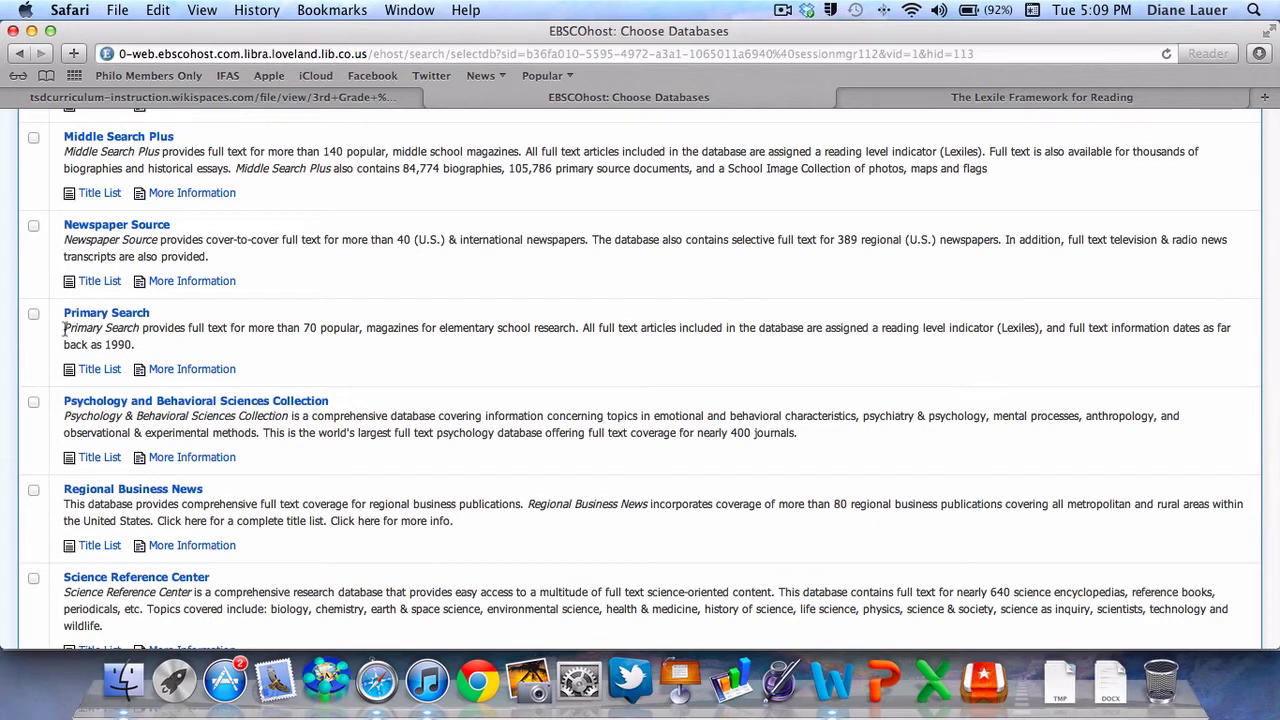
{"action": "left_click_drag", "start_coordinate": [64, 328], "coordinate": [391, 347]}
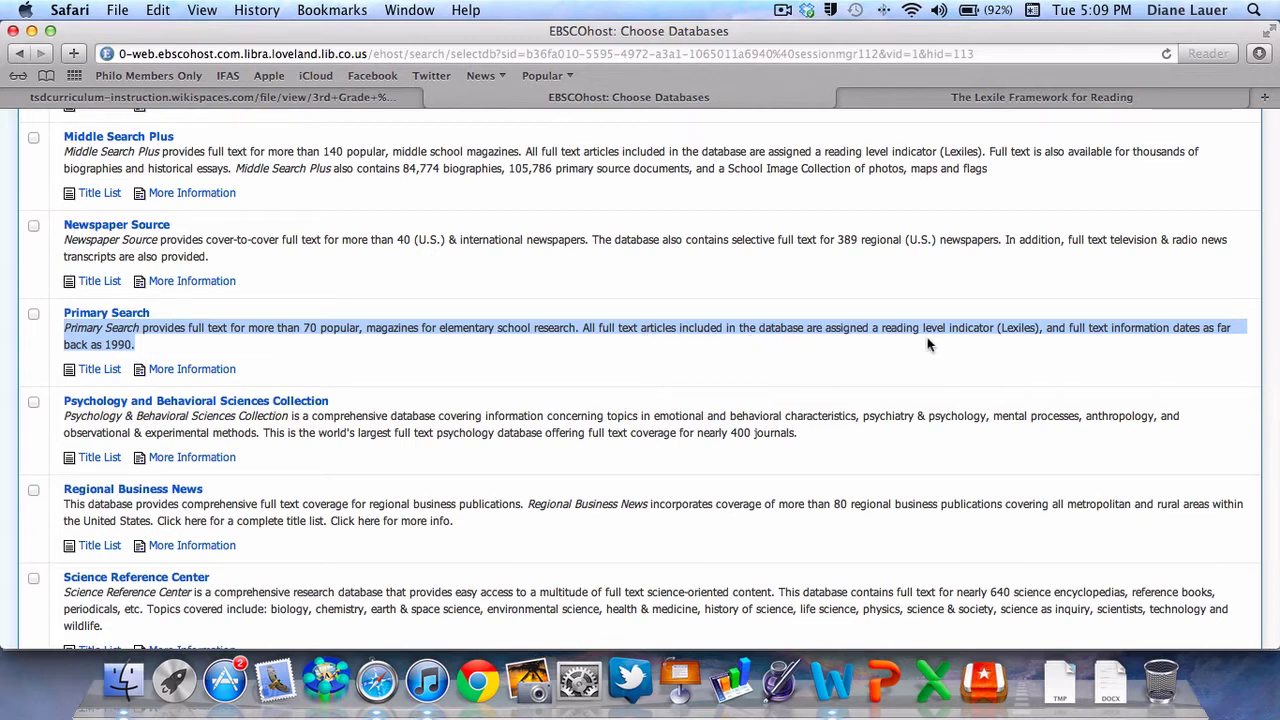
{"action": "left_click", "coordinate": [1018, 342]}
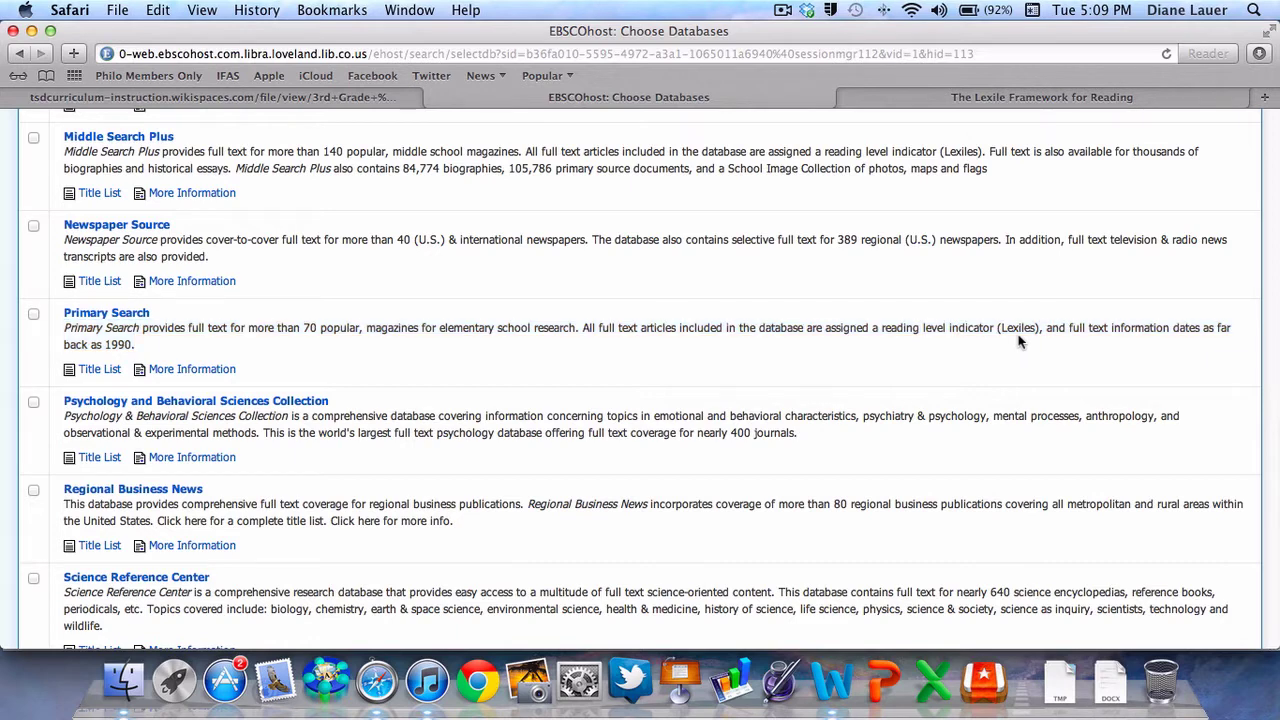
{"action": "left_click", "coordinate": [108, 318]}
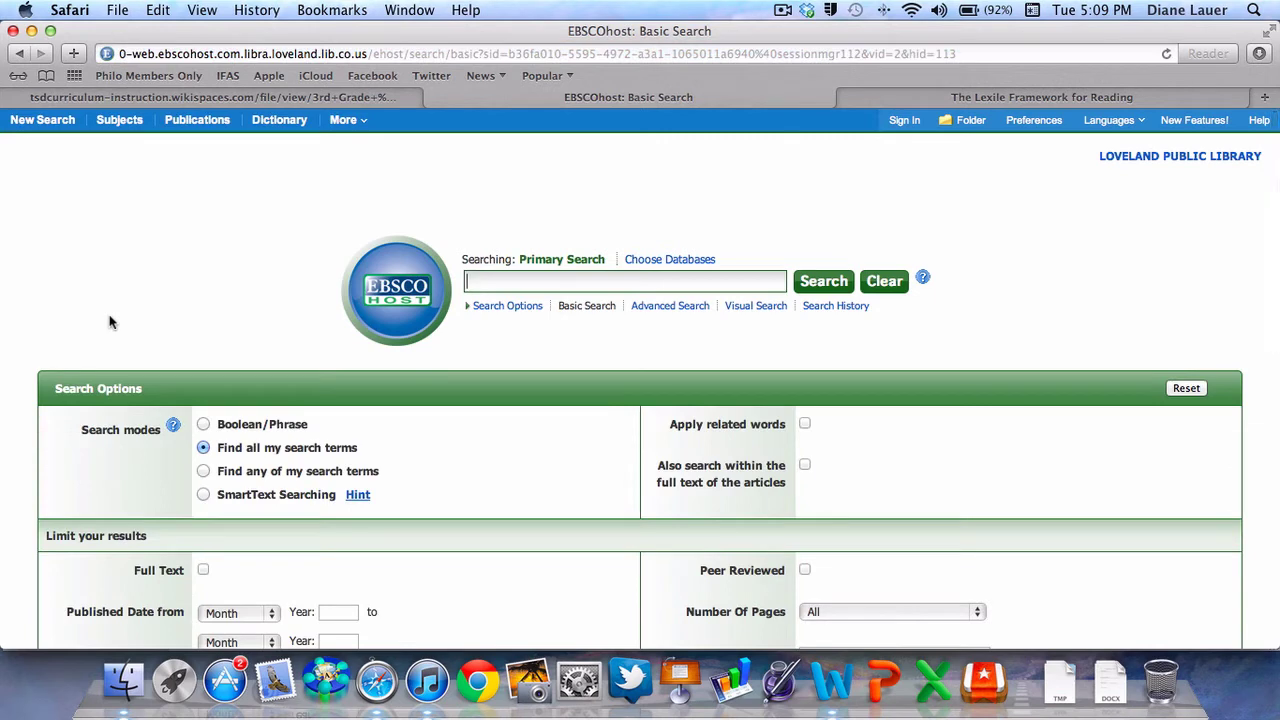
Build the Advanced Search query: migration AND immigration OR exploration
{"action": "left_click", "coordinate": [672, 306]}
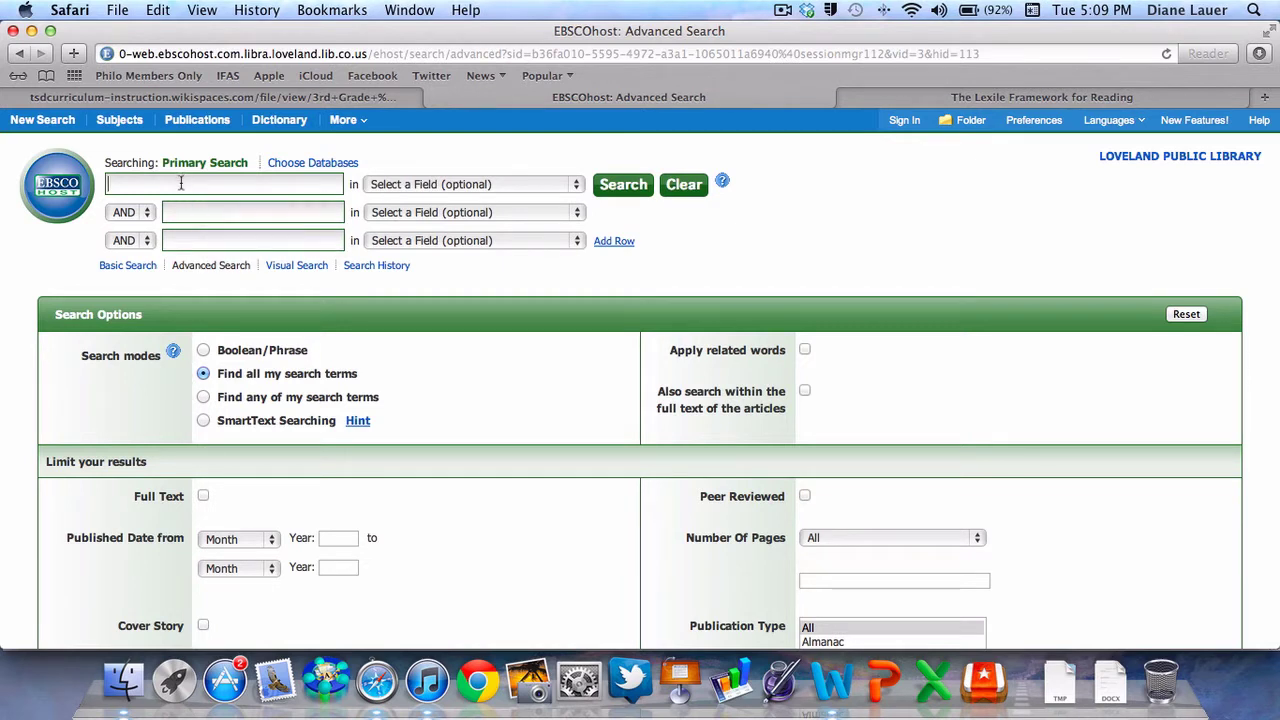
{"action": "type", "text": "migration"}
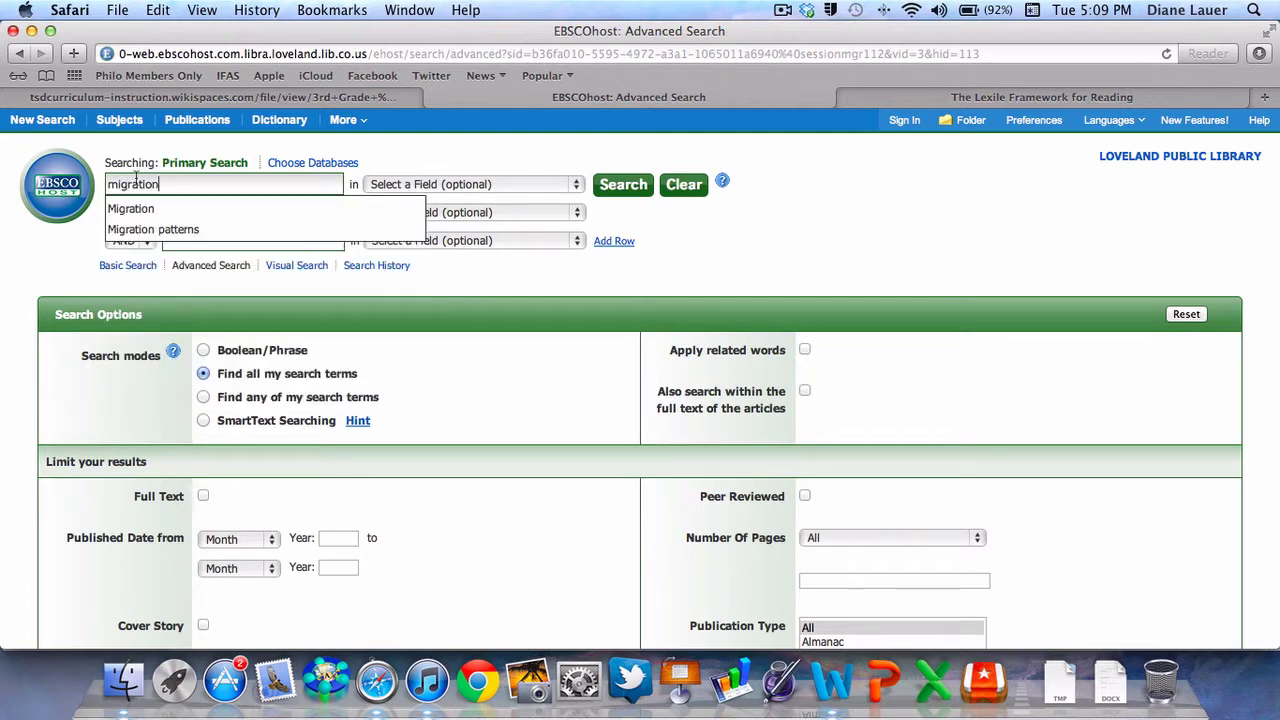
{"action": "left_click", "coordinate": [72, 262]}
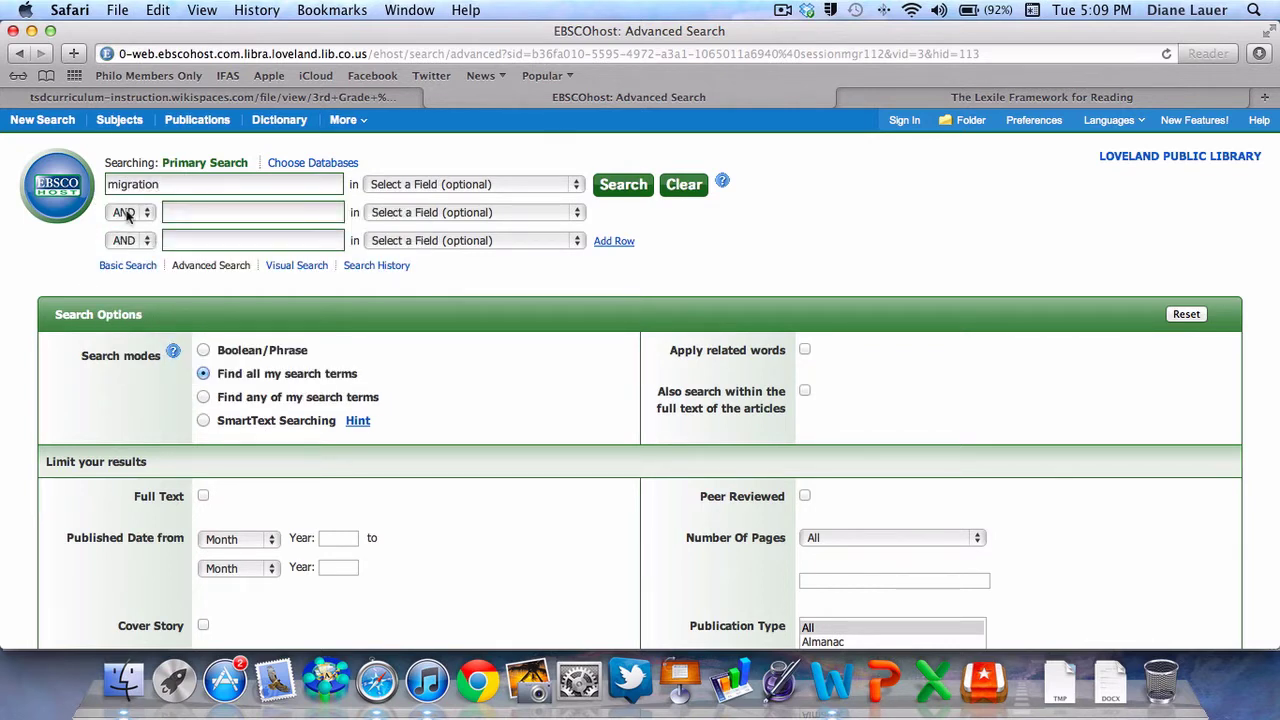
{"action": "type", "text": "immigration"}
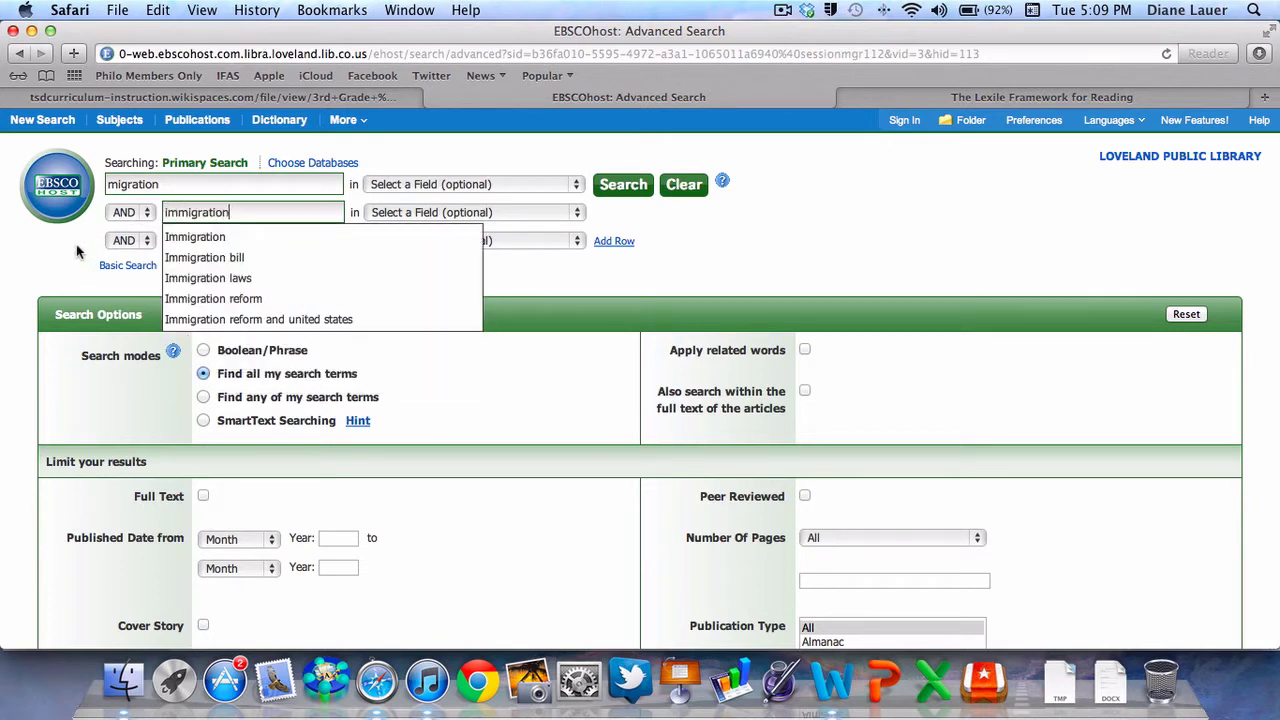
{"action": "left_click", "coordinate": [78, 244]}
{"action": "left_click", "coordinate": [119, 240]}
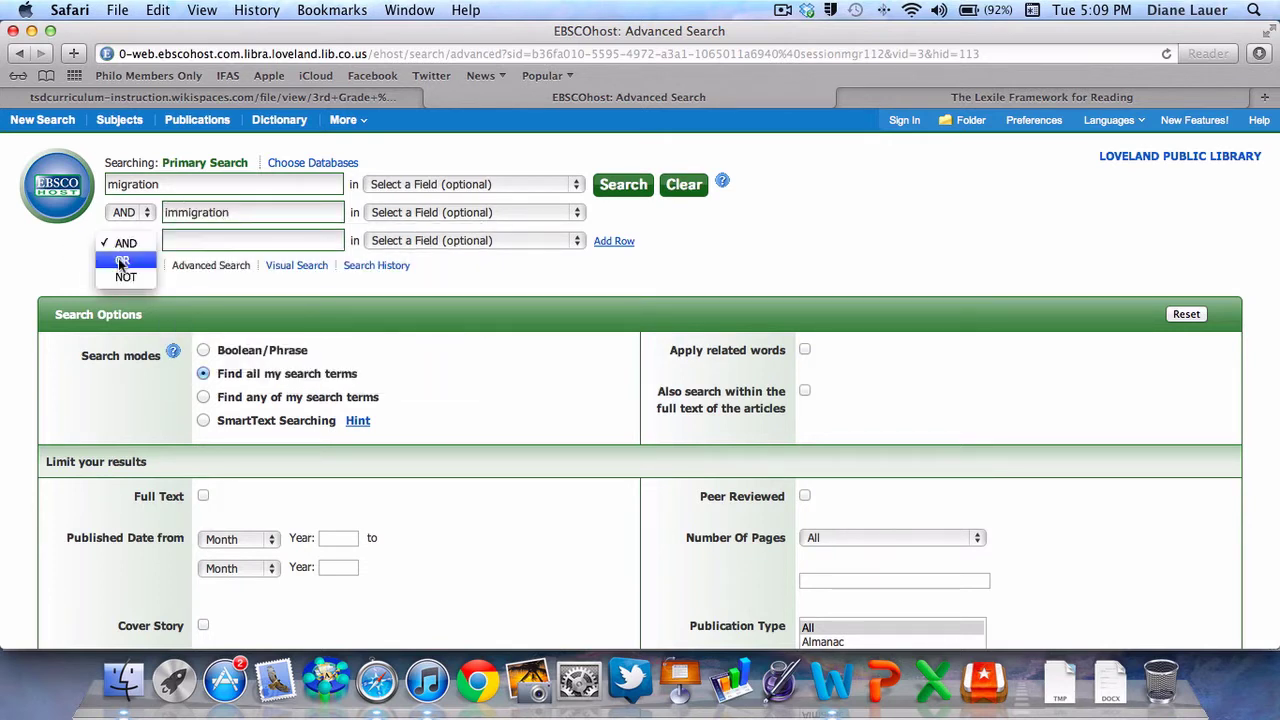
{"action": "left_click", "coordinate": [150, 256]}
{"action": "left_click", "coordinate": [180, 242]}
{"action": "type", "text": "exp"}
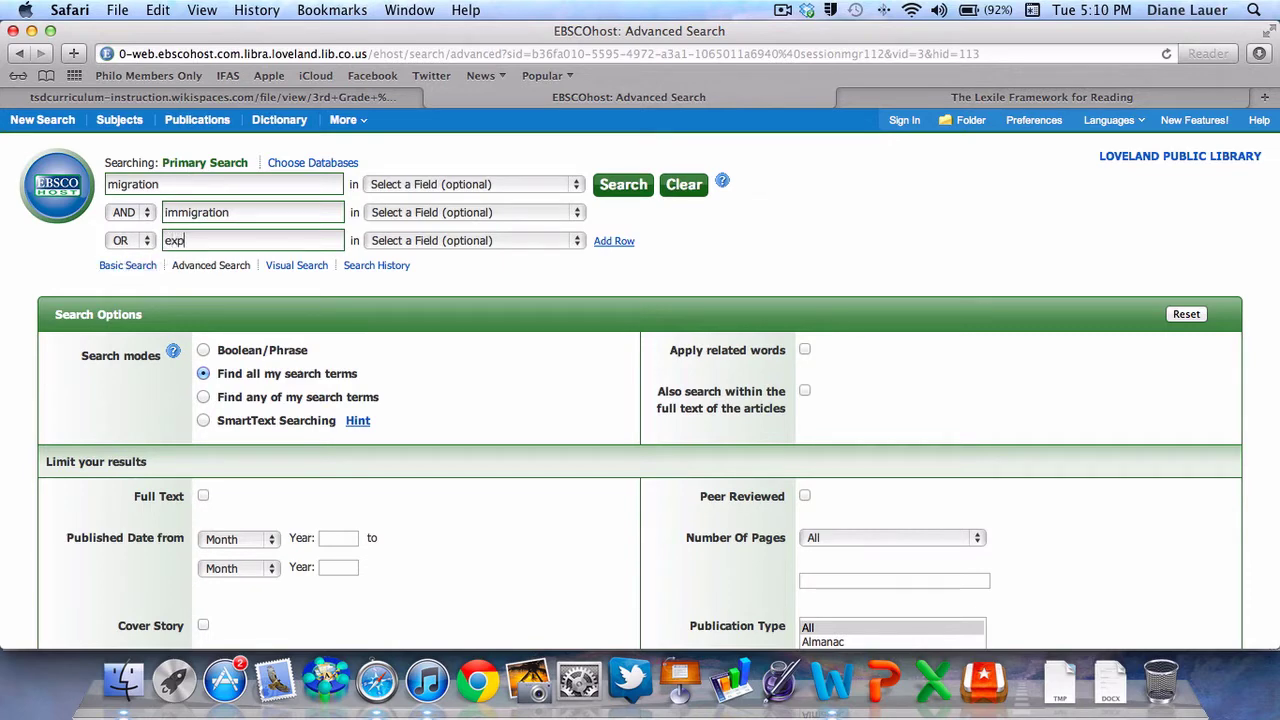
{"action": "type", "text": "loration"}
{"action": "scroll", "coordinate": [1006, 277], "scroll_direction": "down", "scroll_amount": 2}
{"action": "scroll", "coordinate": [1006, 277], "scroll_direction": "down", "scroll_amount": 6}
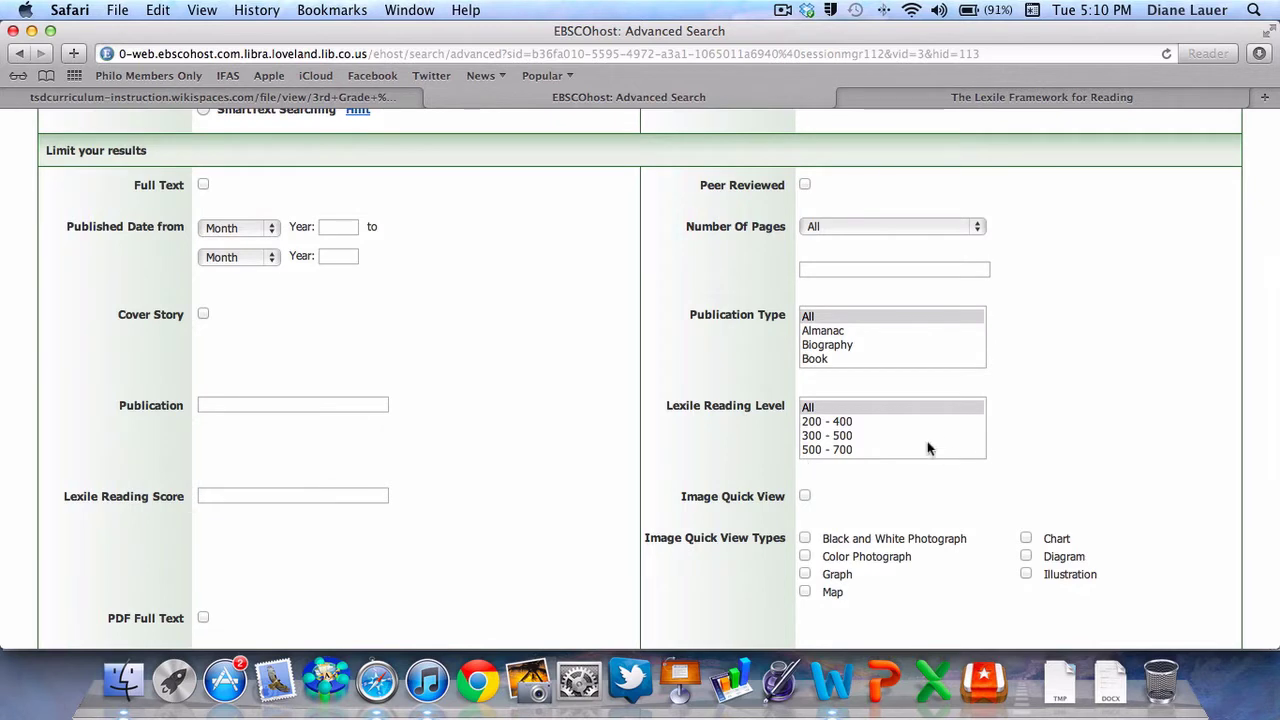
Select Lexile Reading Levels 300 - 500, 500 - 700 and 650 - 850, then view the Lexile Framework
{"action": "scroll", "coordinate": [926, 446], "scroll_direction": "down", "scroll_amount": 1}
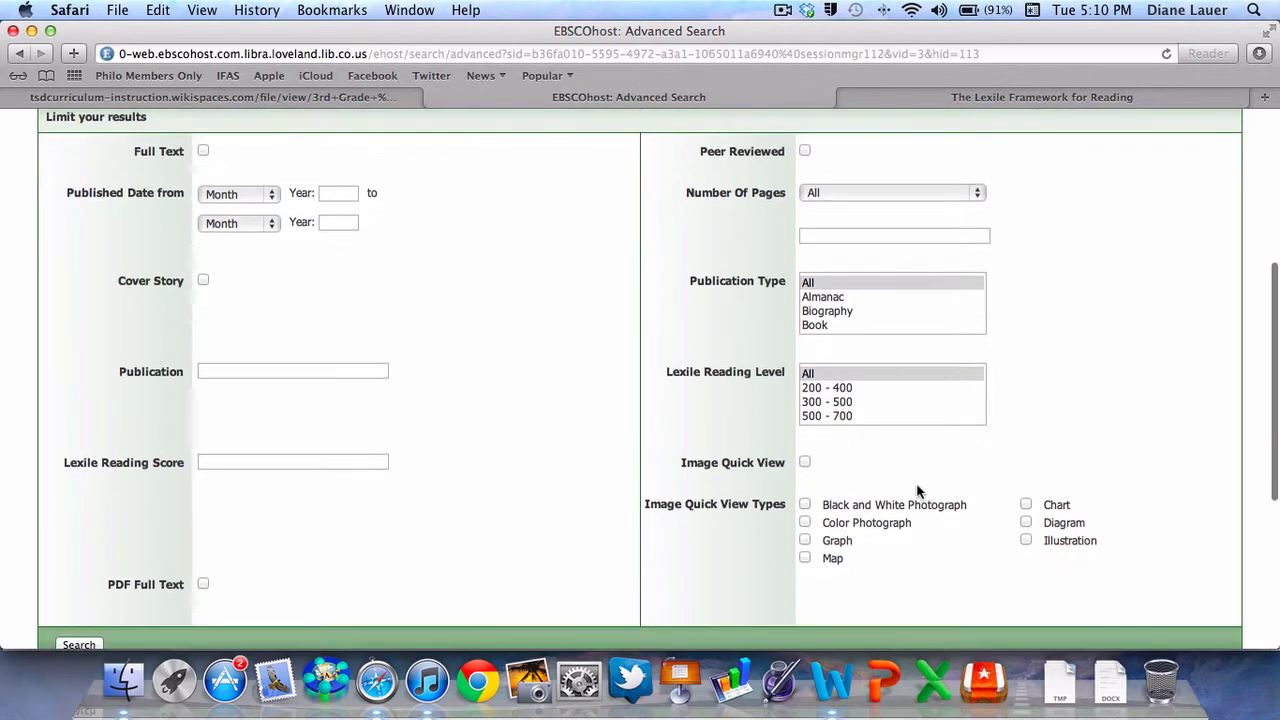
{"action": "left_click", "coordinate": [842, 403]}
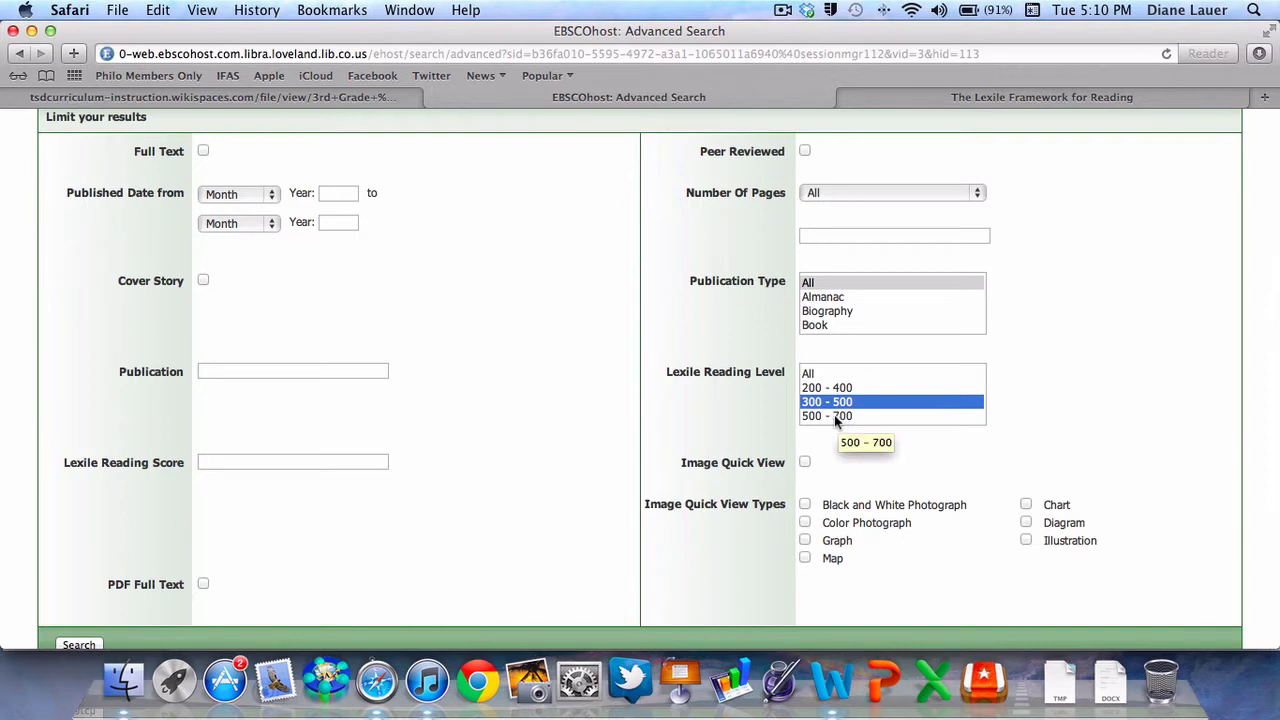
{"action": "left_click", "coordinate": [835, 416], "text": "shift"}
{"action": "scroll", "coordinate": [895, 391], "scroll_direction": "down", "scroll_amount": 2}
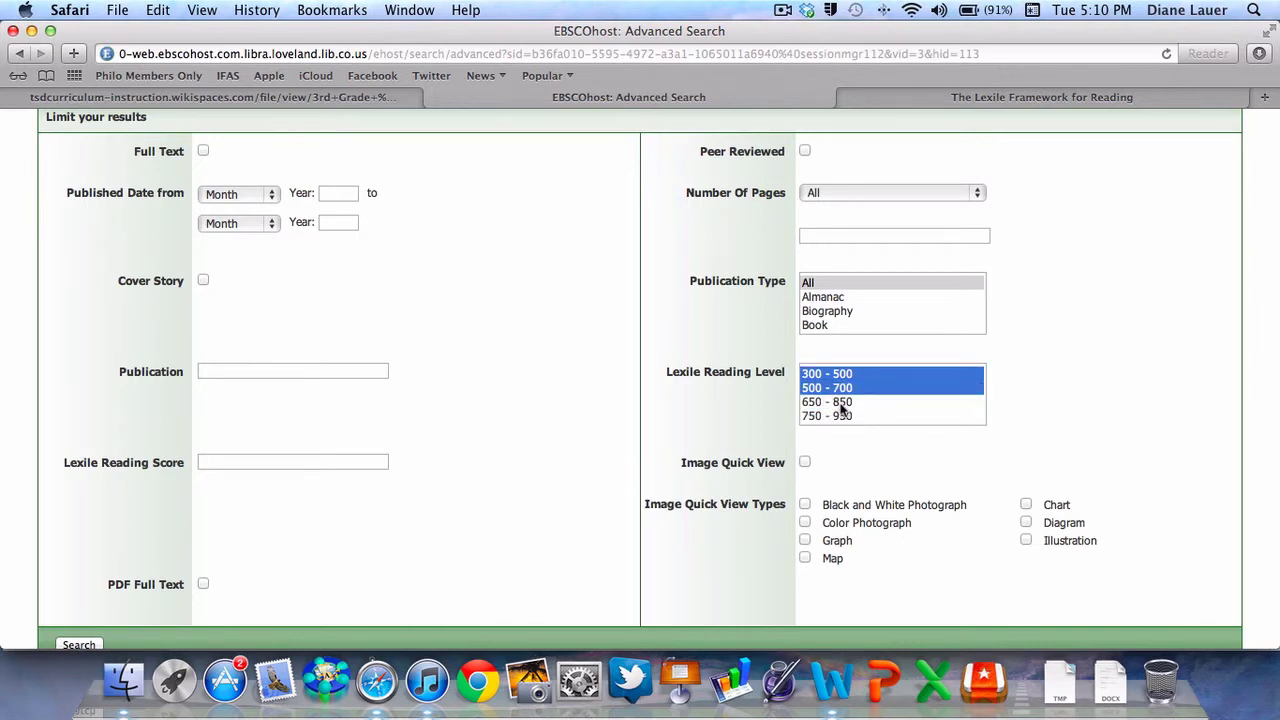
{"action": "left_click", "coordinate": [842, 405], "text": "shift"}
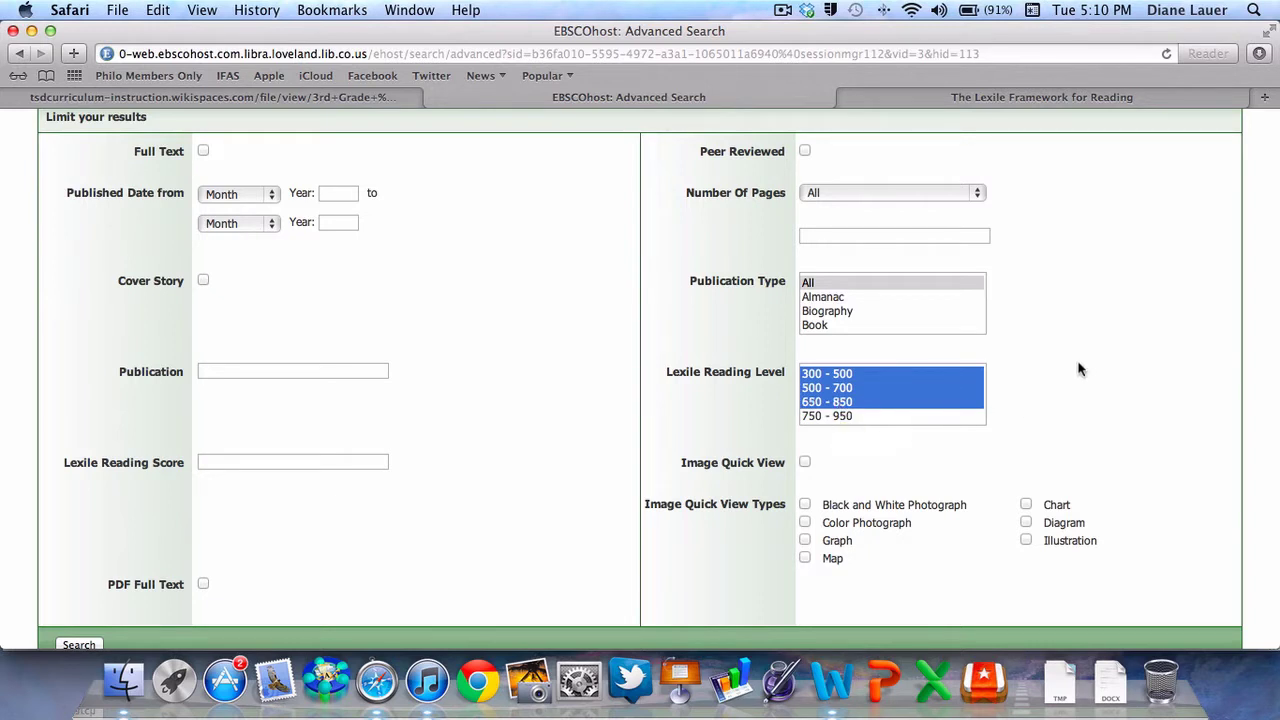
{"action": "left_click", "coordinate": [1046, 100]}
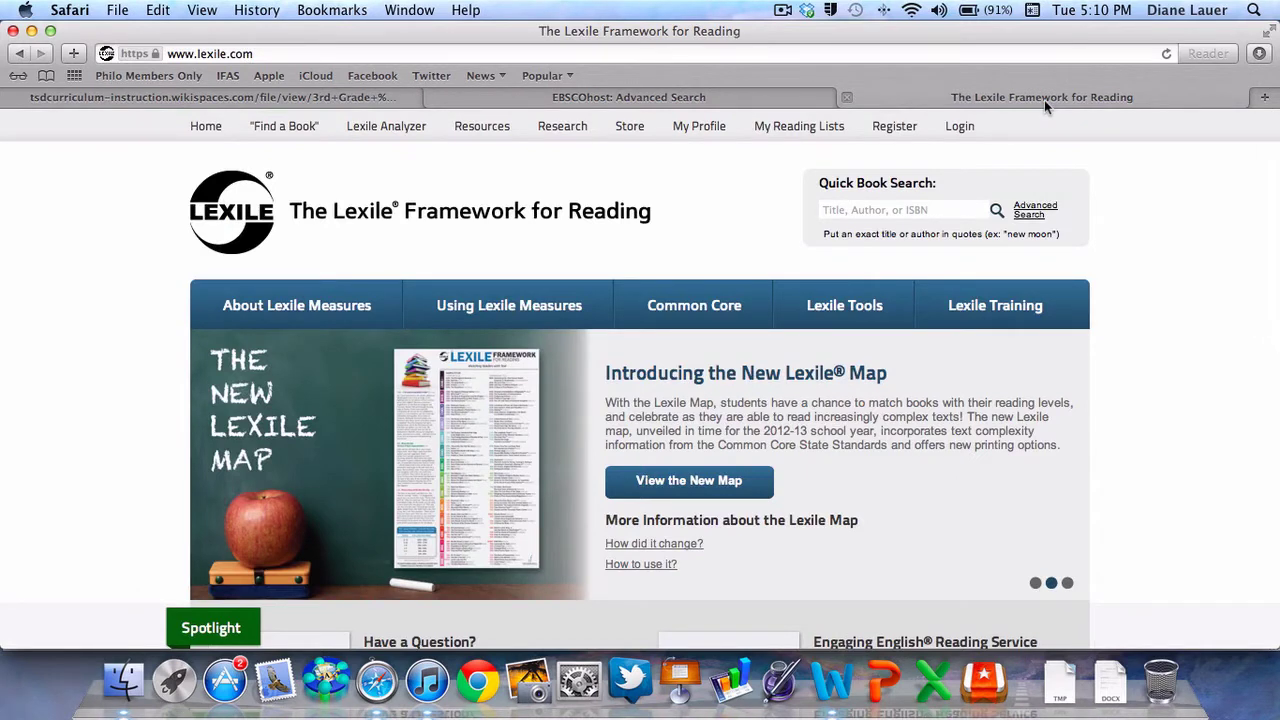
Check the Common Core Text Complexity Grade Bands table (grades 2–3: 450L–725L), then return to EBSCOhost
{"action": "mouse_move", "coordinate": [680, 345]}
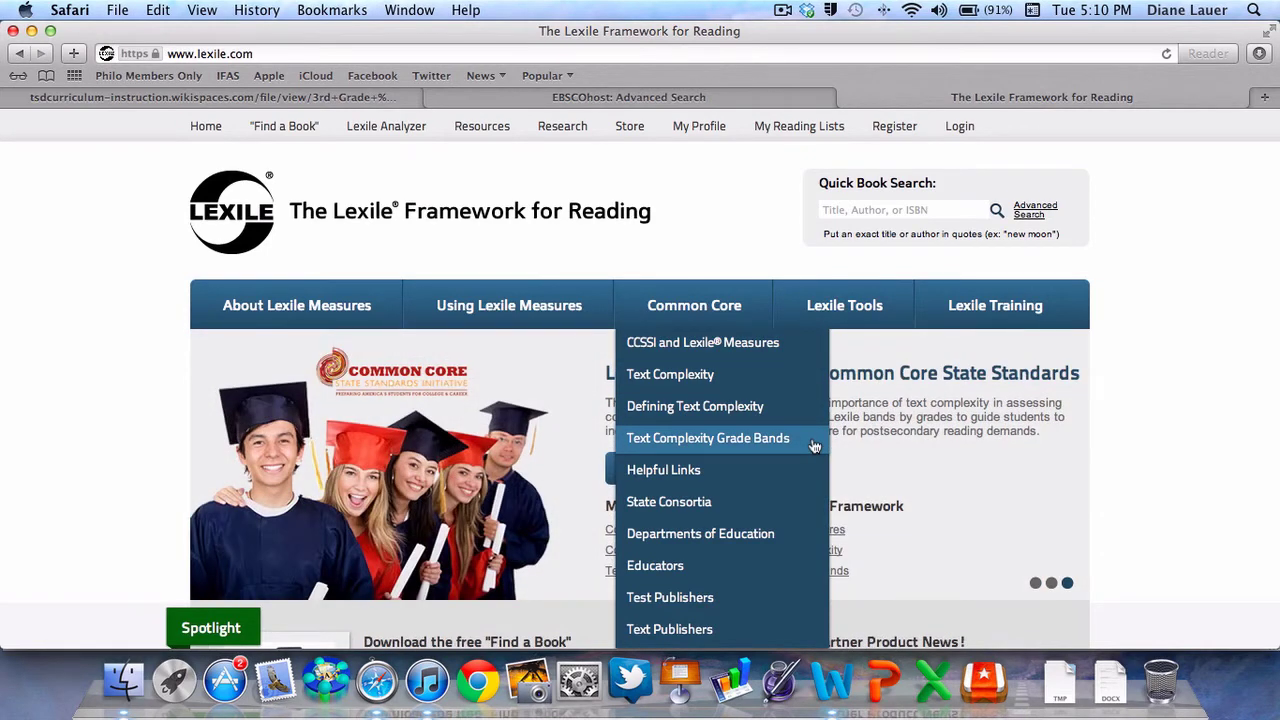
{"action": "left_click", "coordinate": [813, 442]}
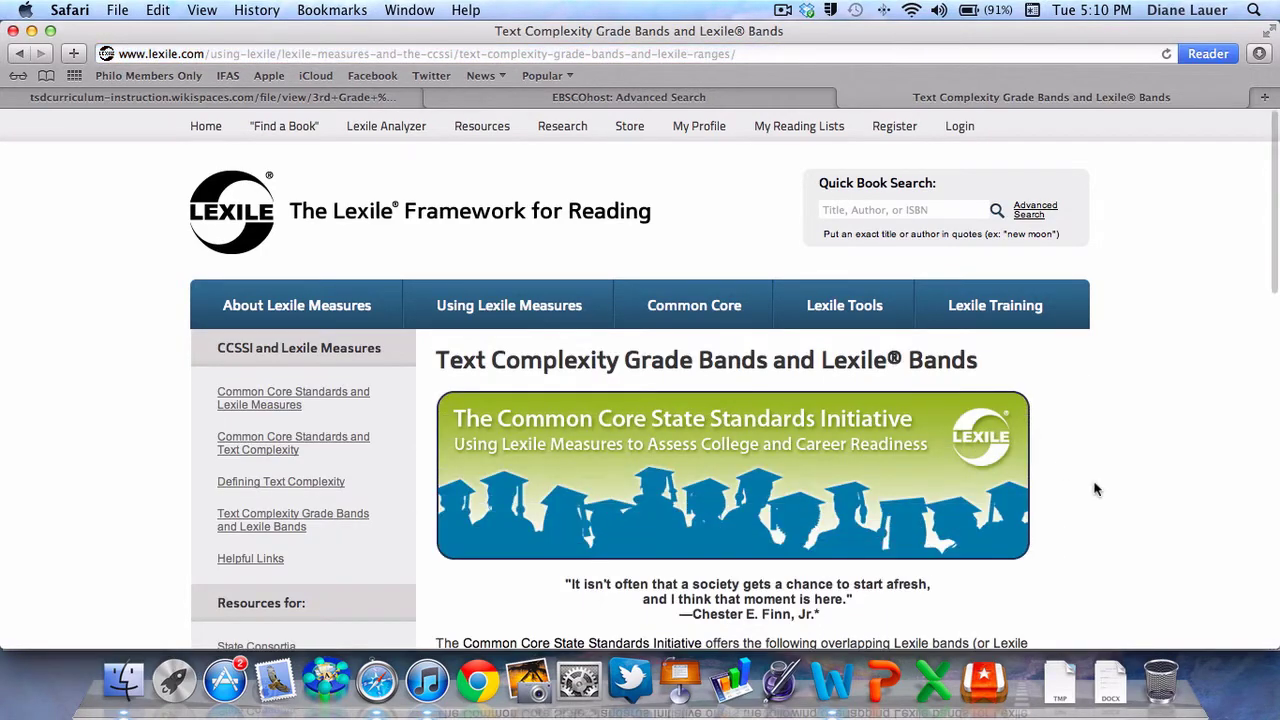
{"action": "scroll", "coordinate": [1095, 489], "scroll_direction": "down", "scroll_amount": 2}
{"action": "scroll", "coordinate": [1095, 489], "scroll_direction": "down", "scroll_amount": 10}
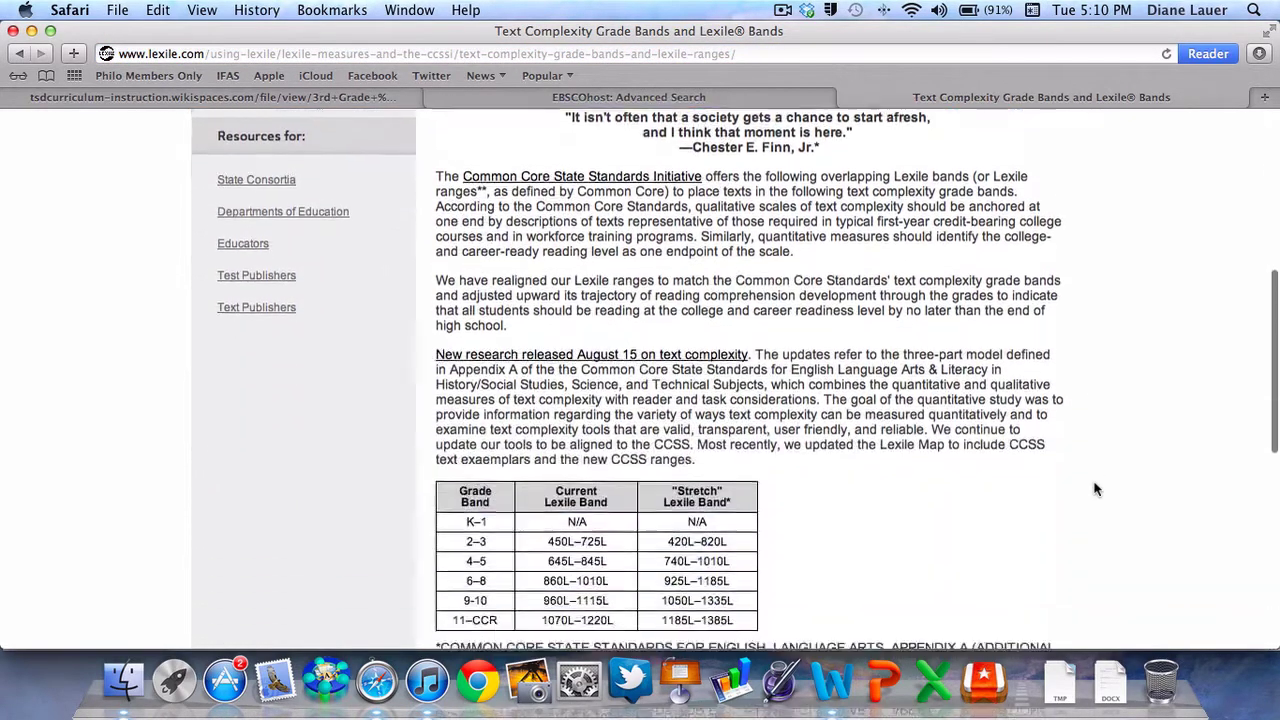
{"action": "key", "text": "super+equal"}
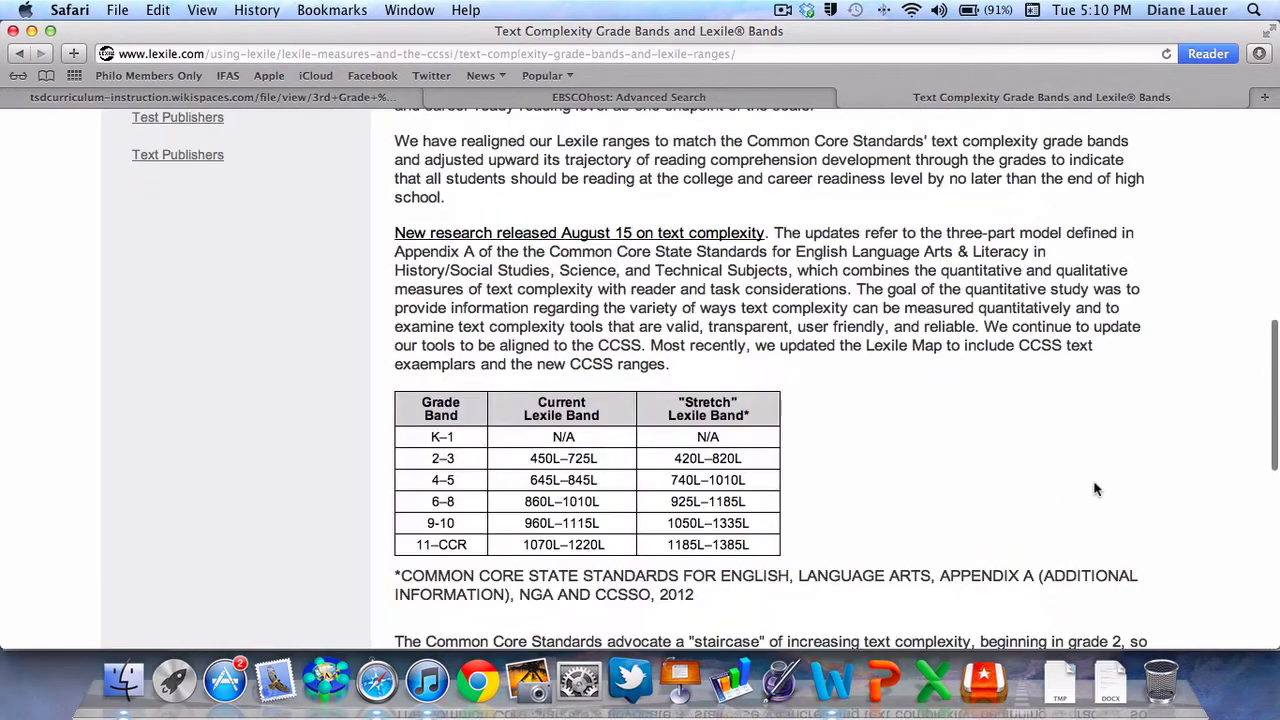
{"action": "key", "text": "super+equal"}
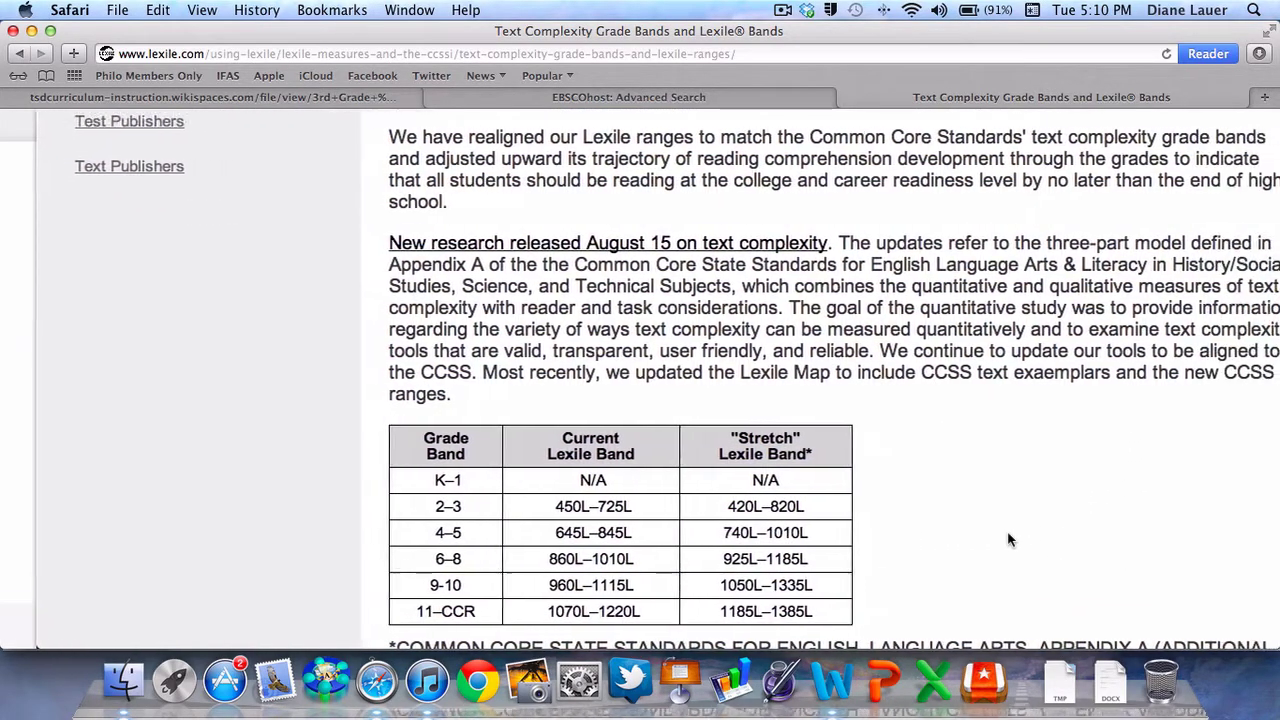
{"action": "scroll", "coordinate": [1008, 540], "scroll_direction": "down", "scroll_amount": 5}
{"action": "scroll", "coordinate": [1006, 535], "scroll_direction": "up", "scroll_amount": 3}
{"action": "scroll", "coordinate": [1006, 535], "scroll_direction": "up", "scroll_amount": 1}
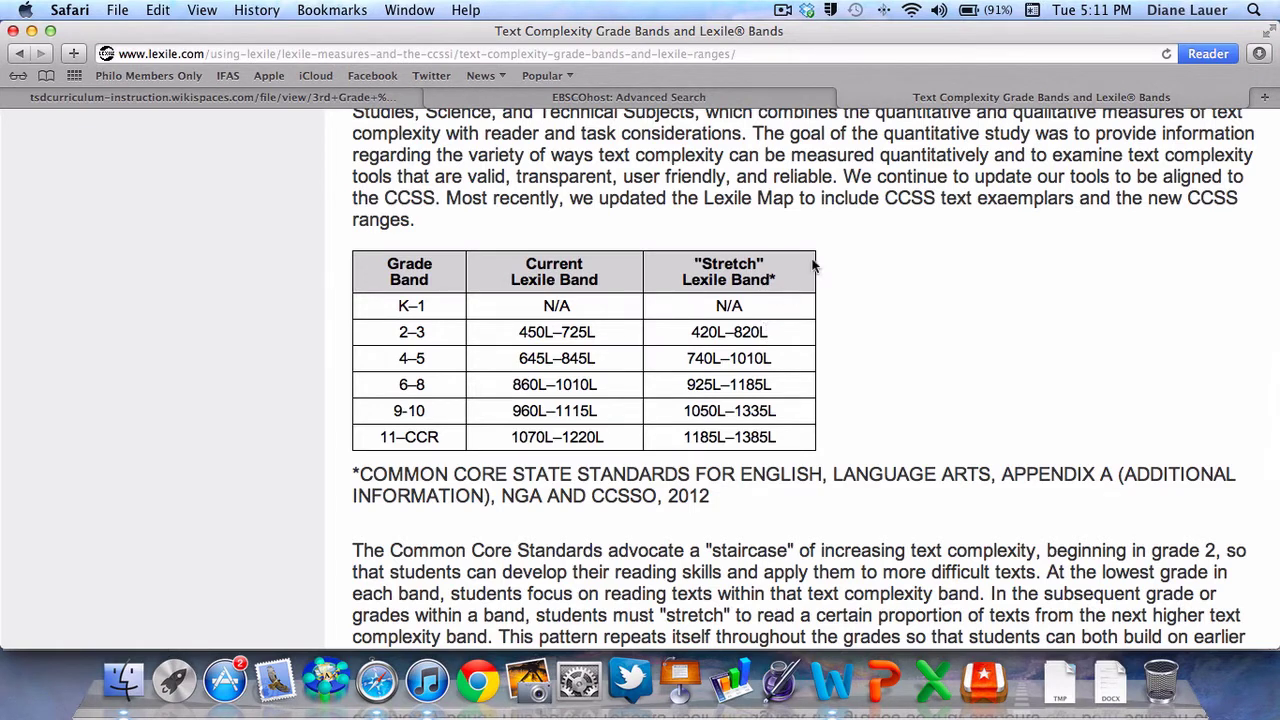
{"action": "left_click", "coordinate": [726, 99]}
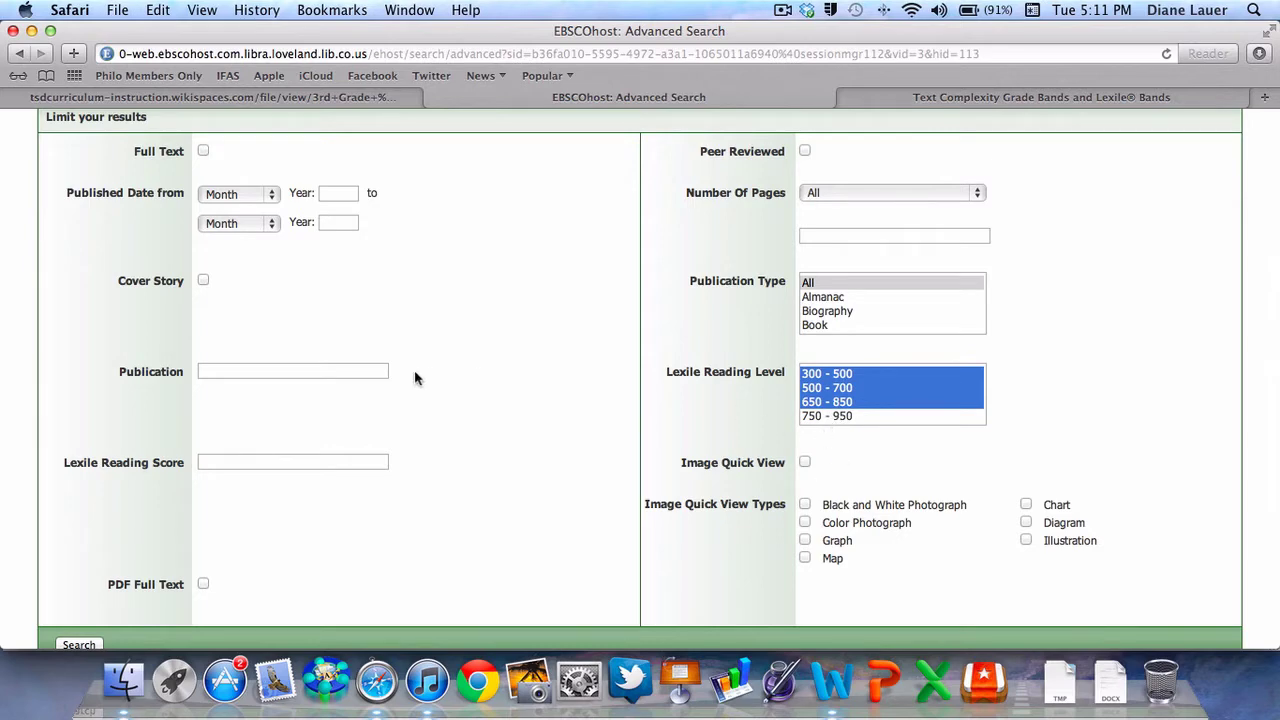
Run the migration AND immigration OR exploration search with the Lexile limits applied
{"action": "scroll", "coordinate": [416, 378], "scroll_direction": "up", "scroll_amount": 6}
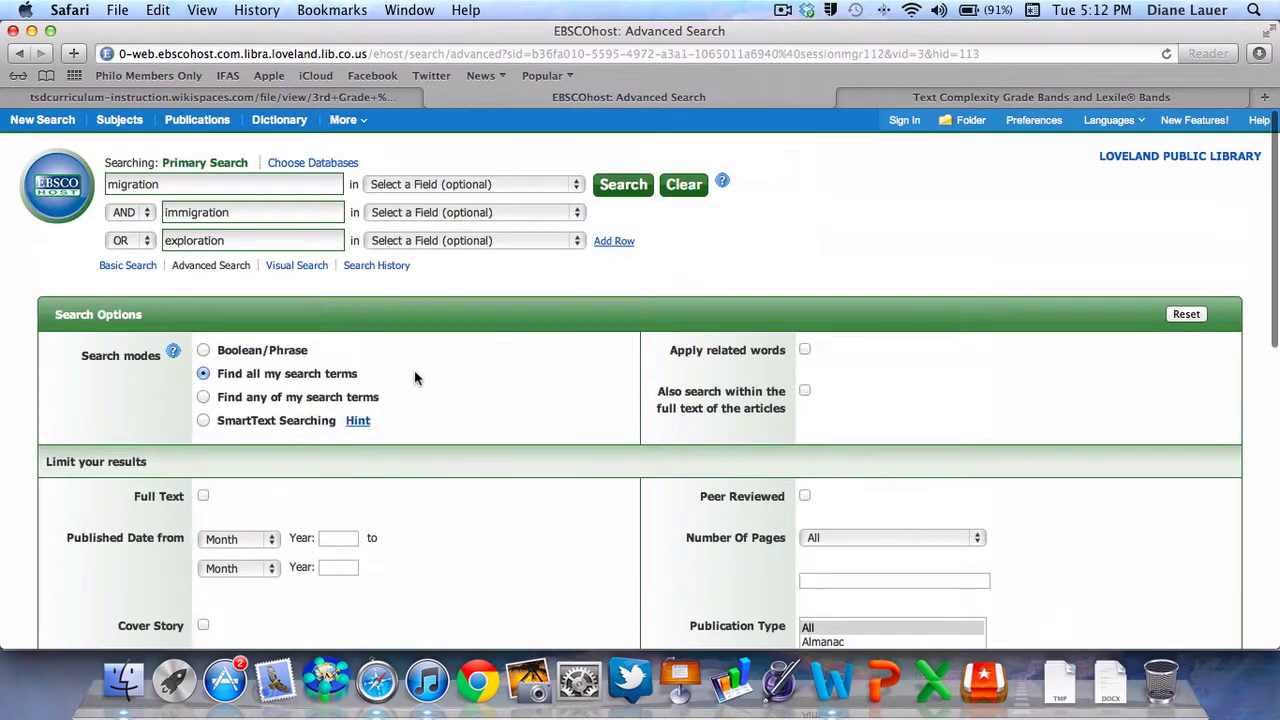
{"action": "scroll", "coordinate": [416, 378], "scroll_direction": "down", "scroll_amount": 10}
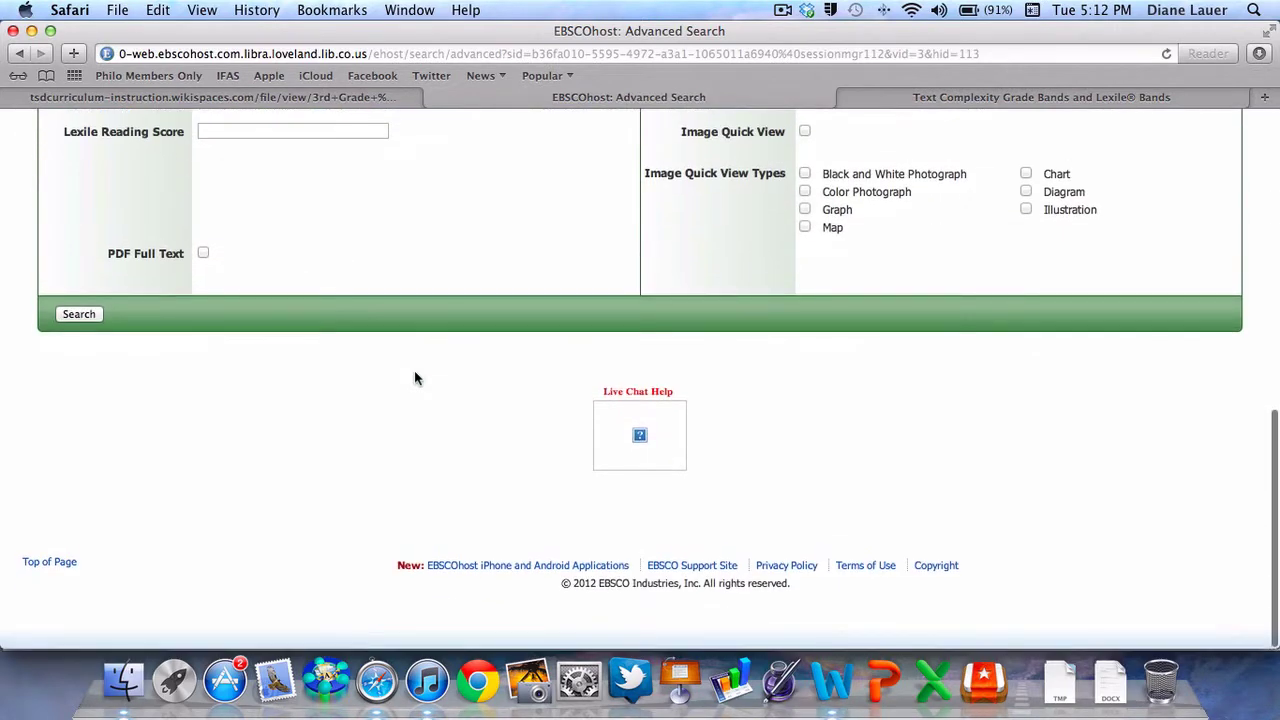
{"action": "left_click", "coordinate": [80, 314]}
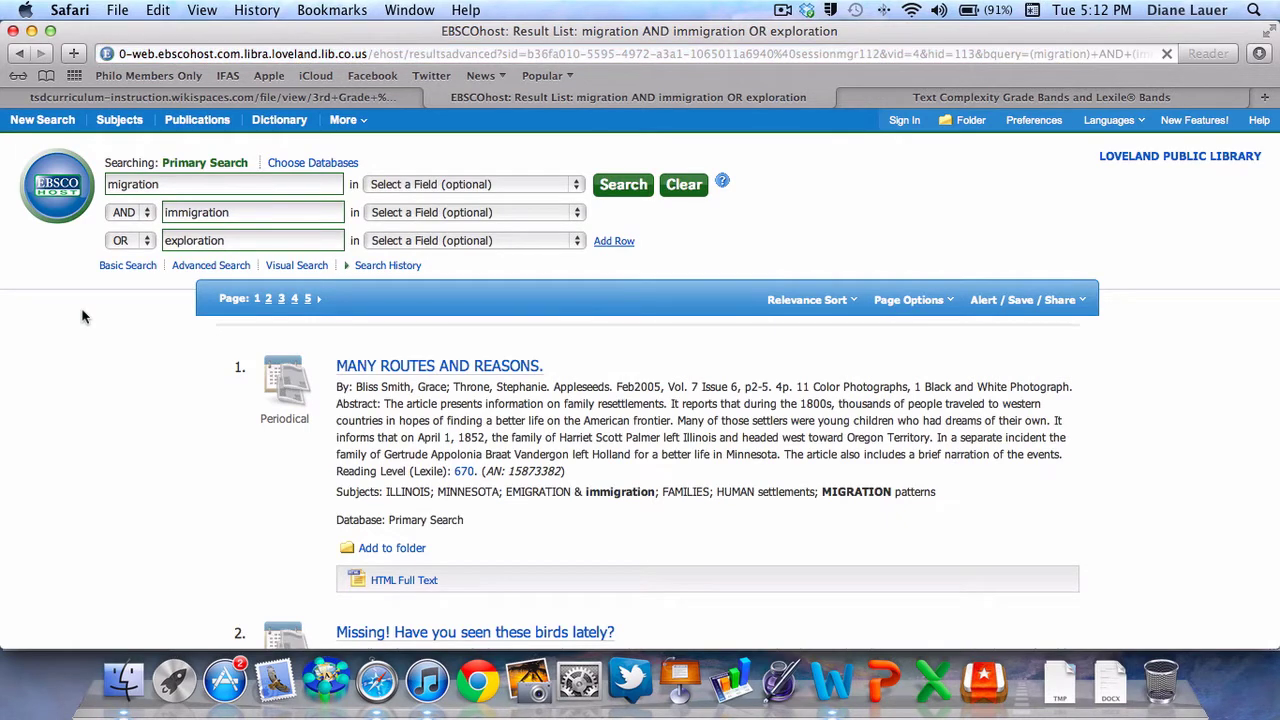
{"action": "scroll", "coordinate": [287, 477], "scroll_direction": "down", "scroll_amount": 2}
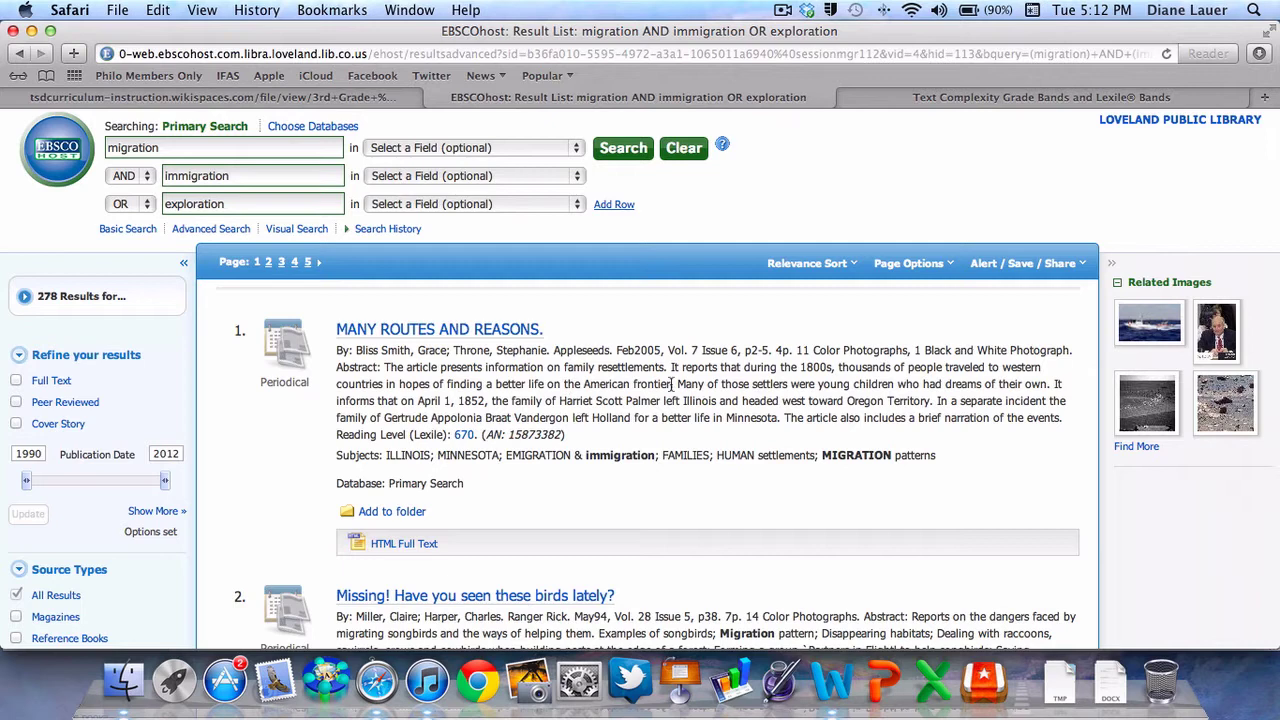
Open the 'MANY ROUTES AND REASONS.' record (Lexile 670) and scroll to its full text
{"action": "left_click", "coordinate": [466, 336]}
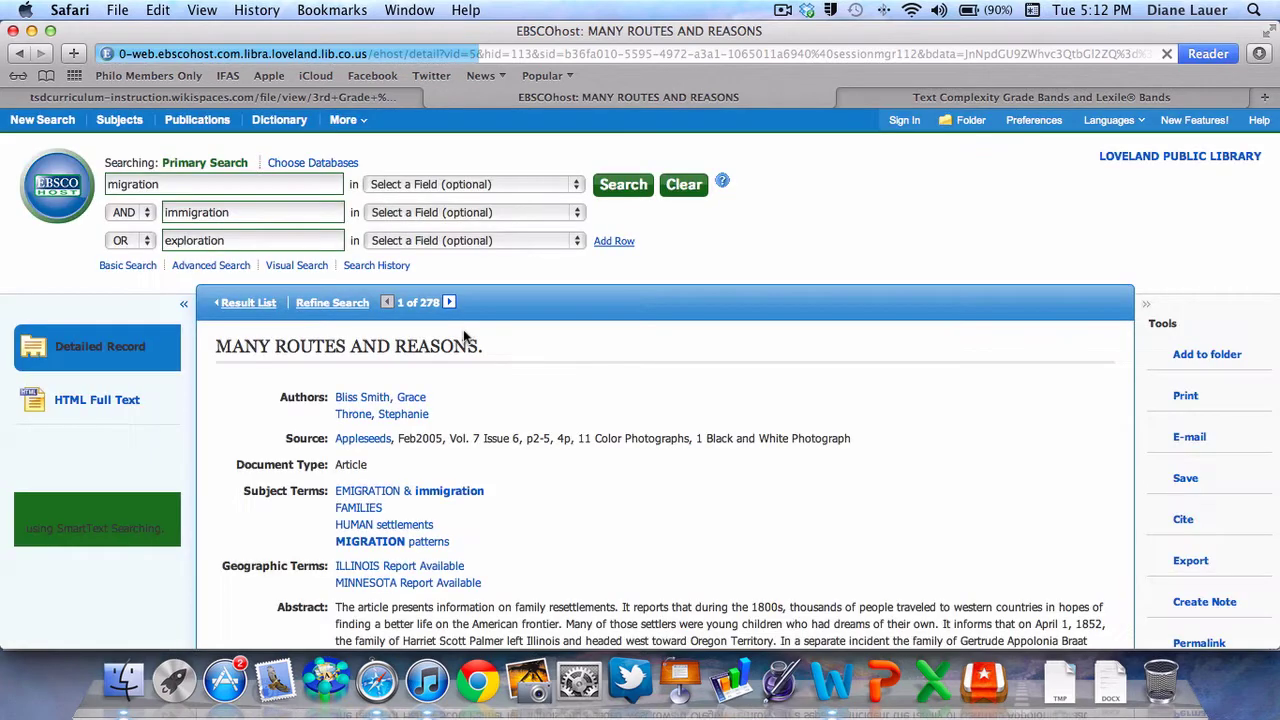
{"action": "scroll", "coordinate": [727, 479], "scroll_direction": "down", "scroll_amount": 5}
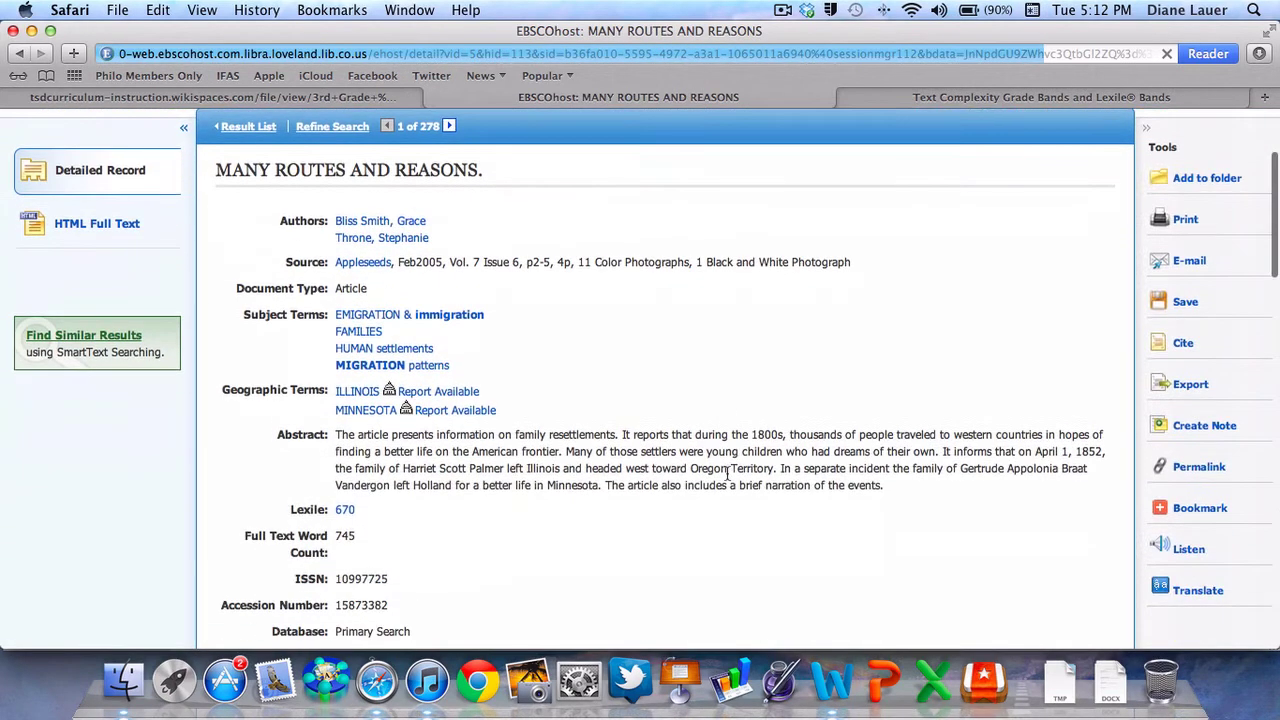
{"action": "scroll", "coordinate": [727, 479], "scroll_direction": "down", "scroll_amount": 1}
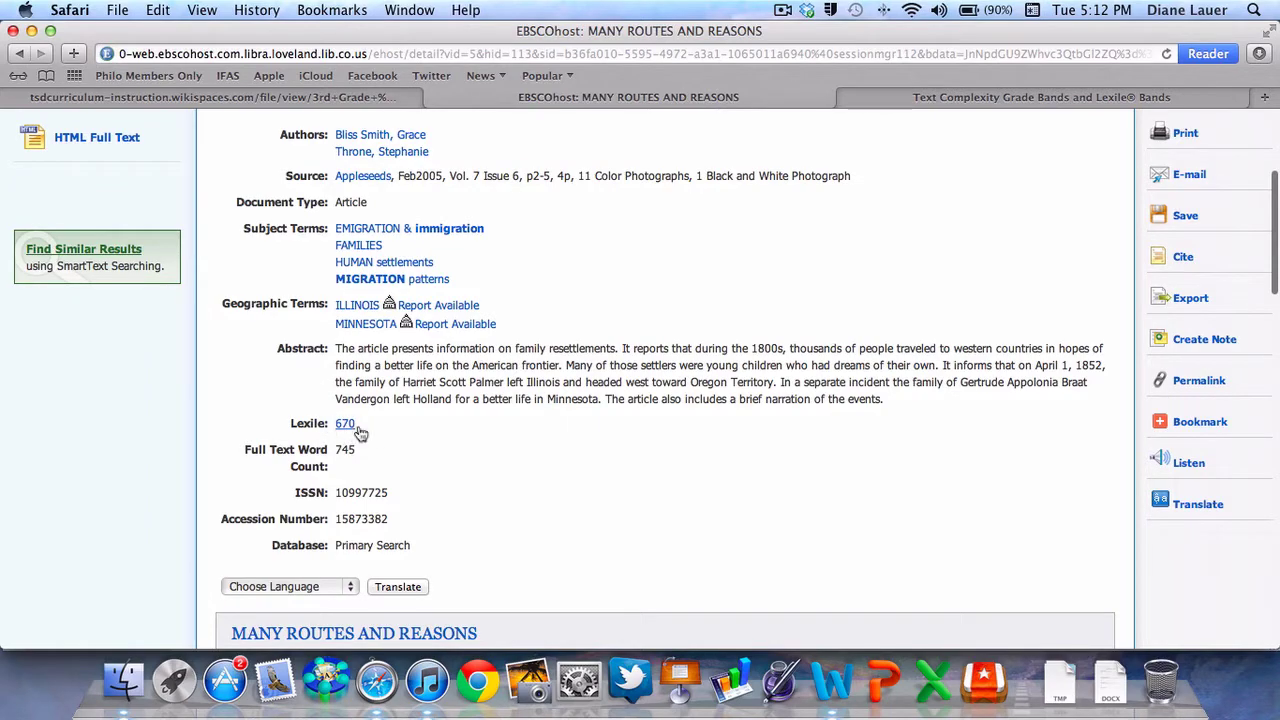
{"action": "scroll", "coordinate": [520, 450], "scroll_direction": "down", "scroll_amount": 1}
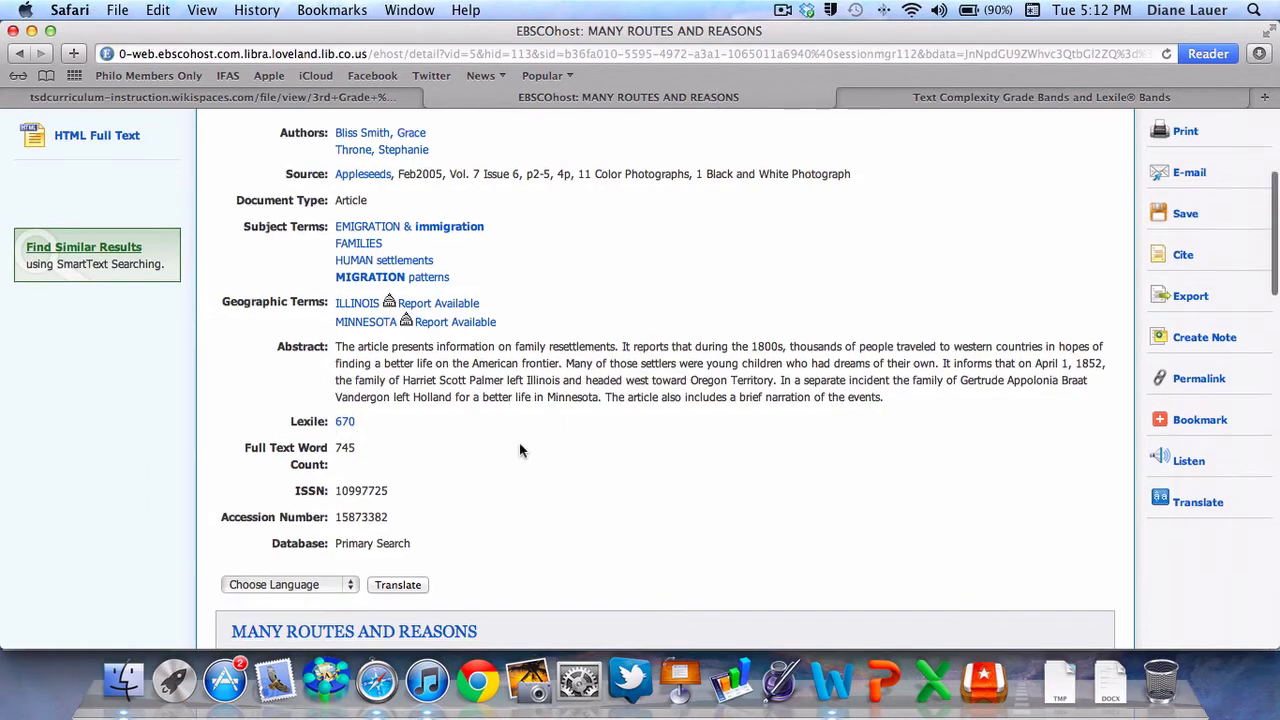
{"action": "scroll", "coordinate": [520, 450], "scroll_direction": "down", "scroll_amount": 10}
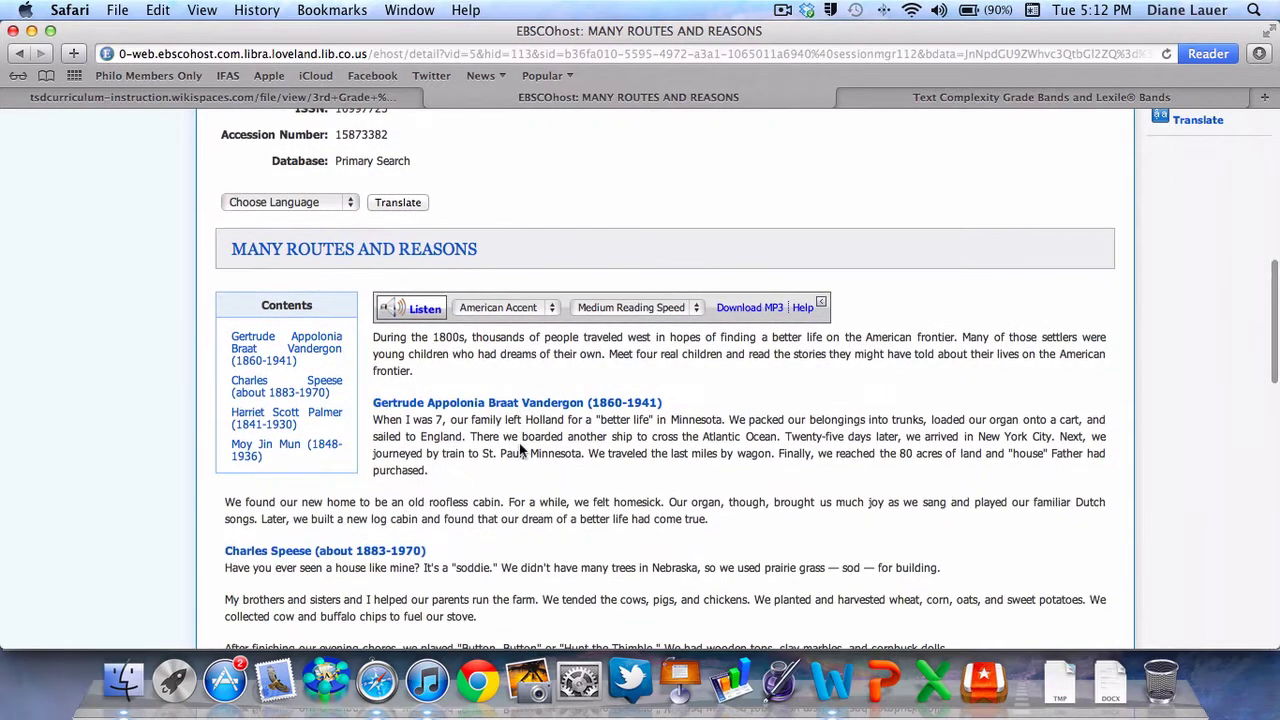
{"action": "scroll", "coordinate": [520, 450], "scroll_direction": "down", "scroll_amount": 2}
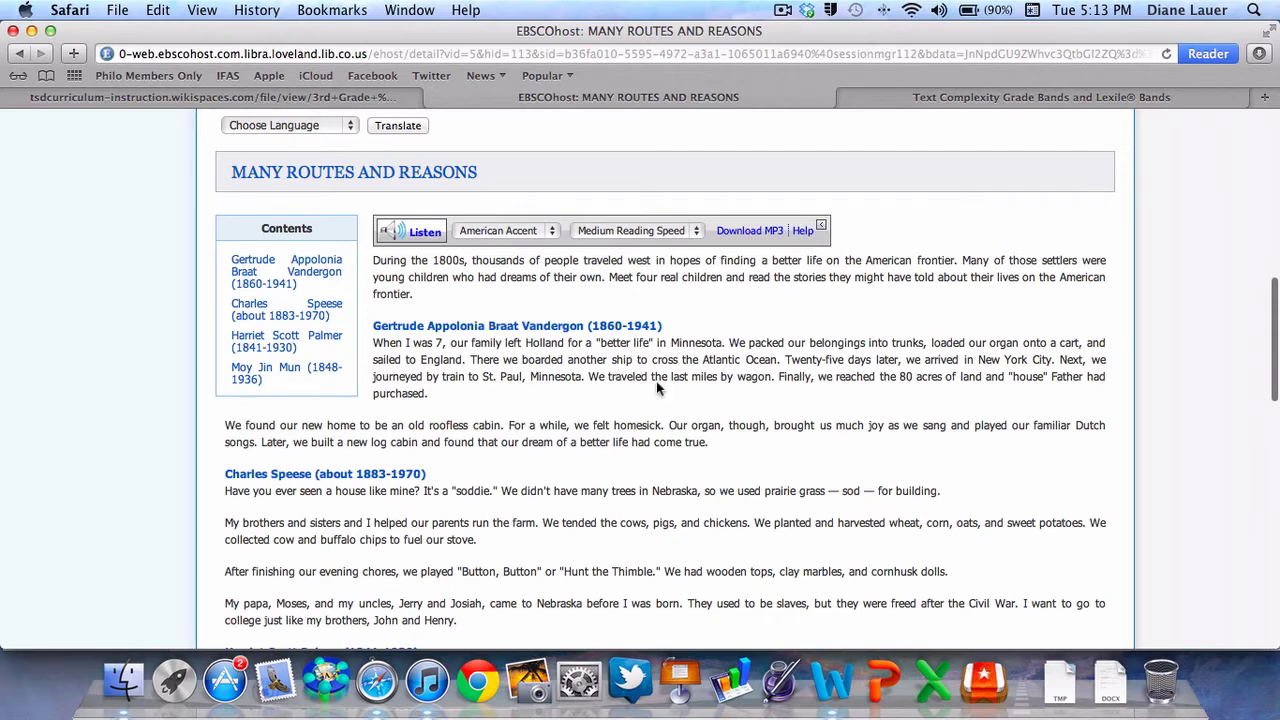
{"action": "scroll", "coordinate": [656, 388], "scroll_direction": "down", "scroll_amount": 5}
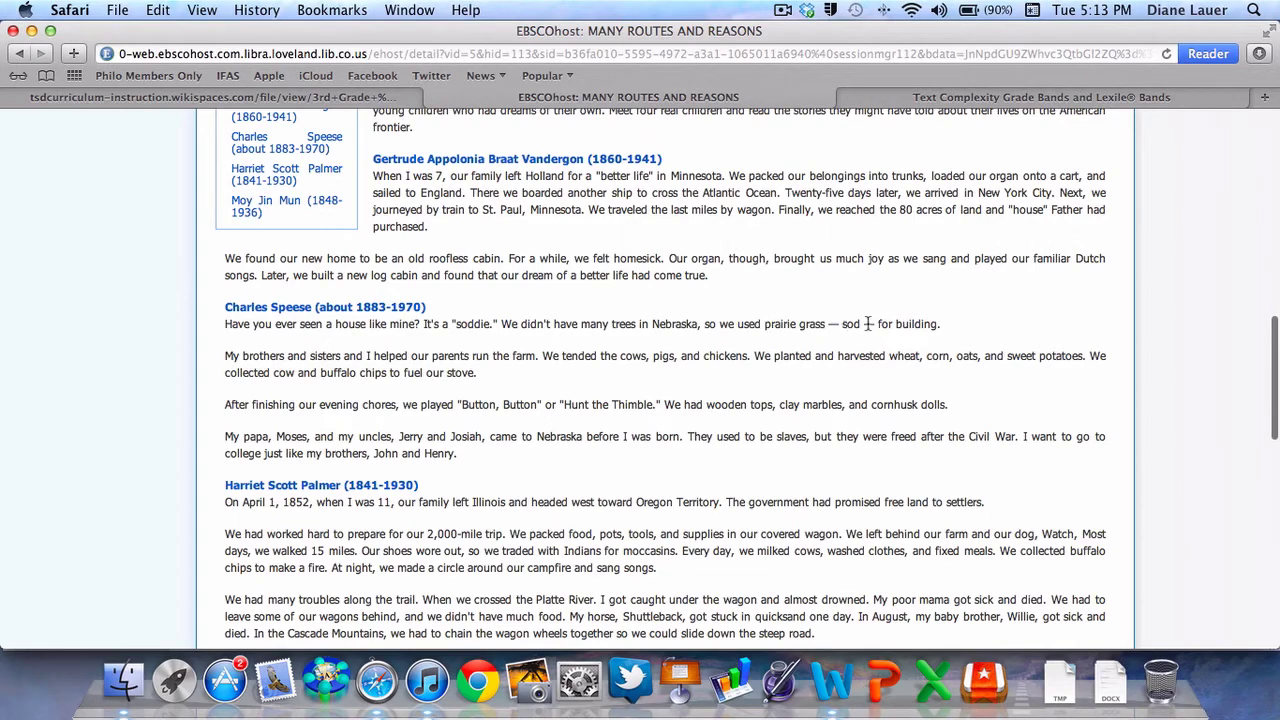
{"action": "scroll", "coordinate": [762, 362], "scroll_direction": "up", "scroll_amount": 8}
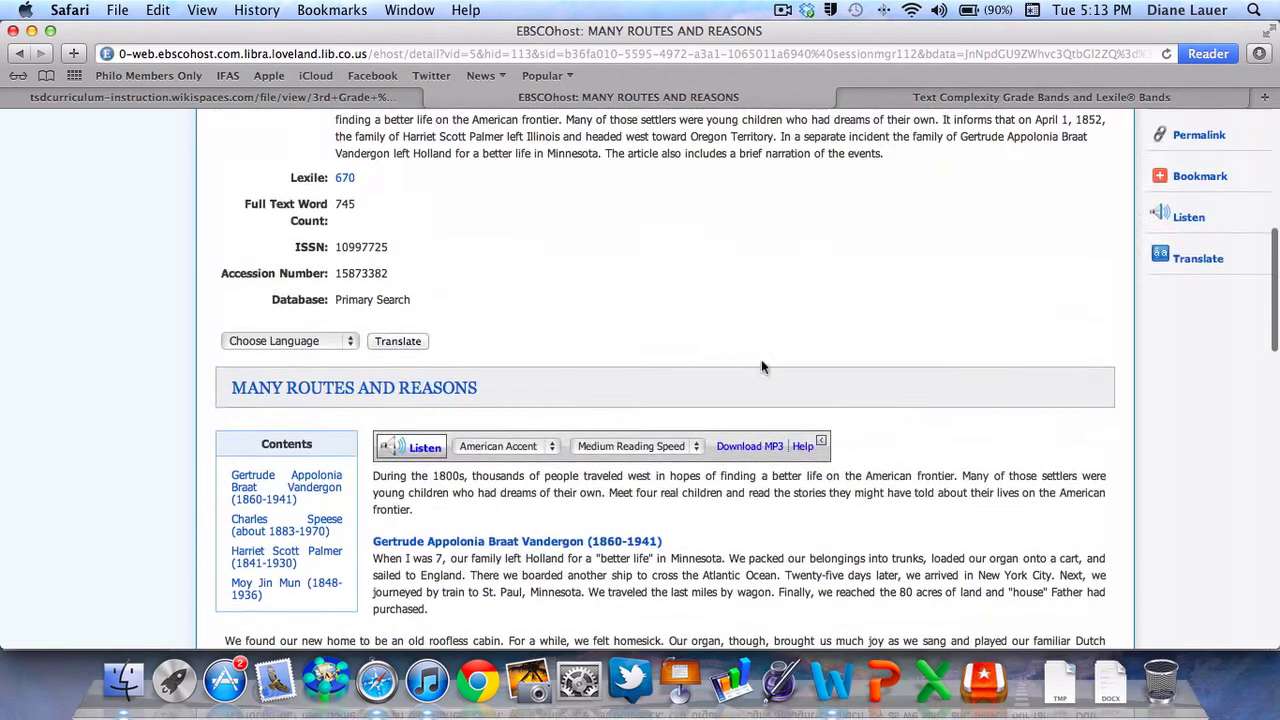
{"action": "scroll", "coordinate": [761, 366], "scroll_direction": "up", "scroll_amount": 7}
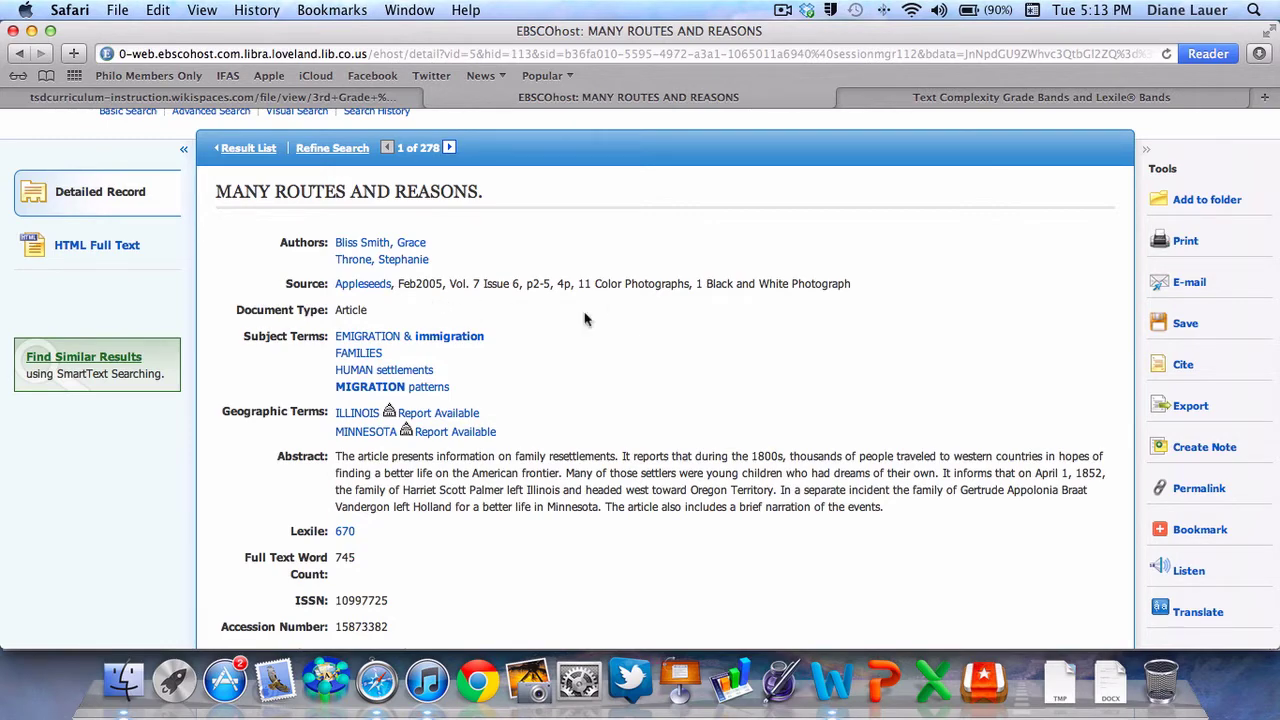
{"action": "scroll", "coordinate": [702, 321], "scroll_direction": "down", "scroll_amount": 10}
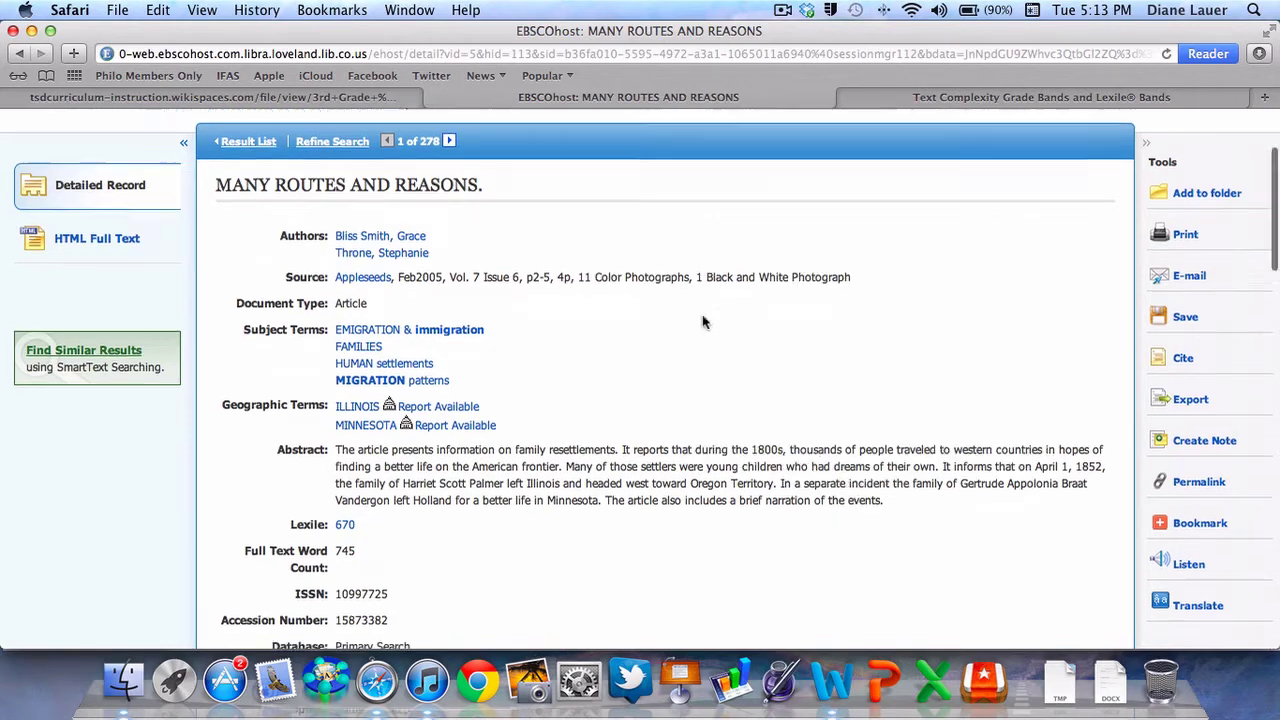
{"action": "scroll", "coordinate": [703, 318], "scroll_direction": "down", "scroll_amount": 1}
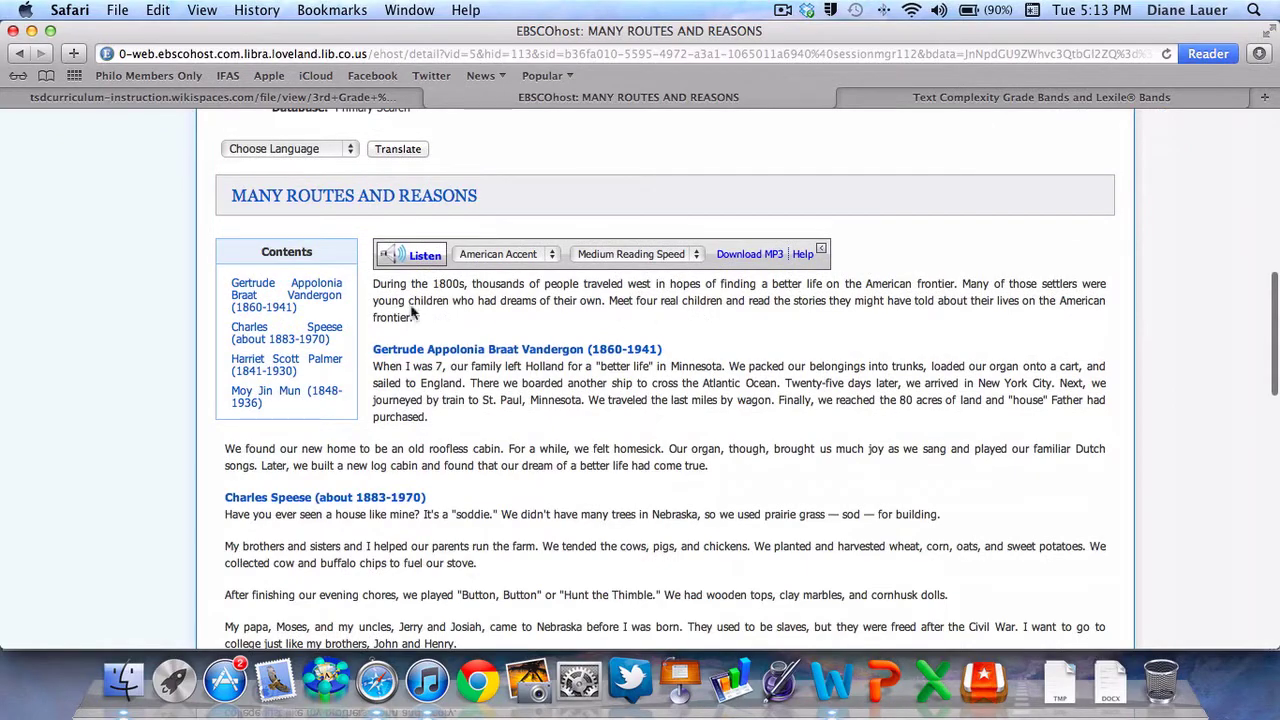
Select and copy the article text from 'During the 1800s' through 'without us.'
{"action": "left_click_drag", "start_coordinate": [372, 287], "coordinate": [891, 257]}
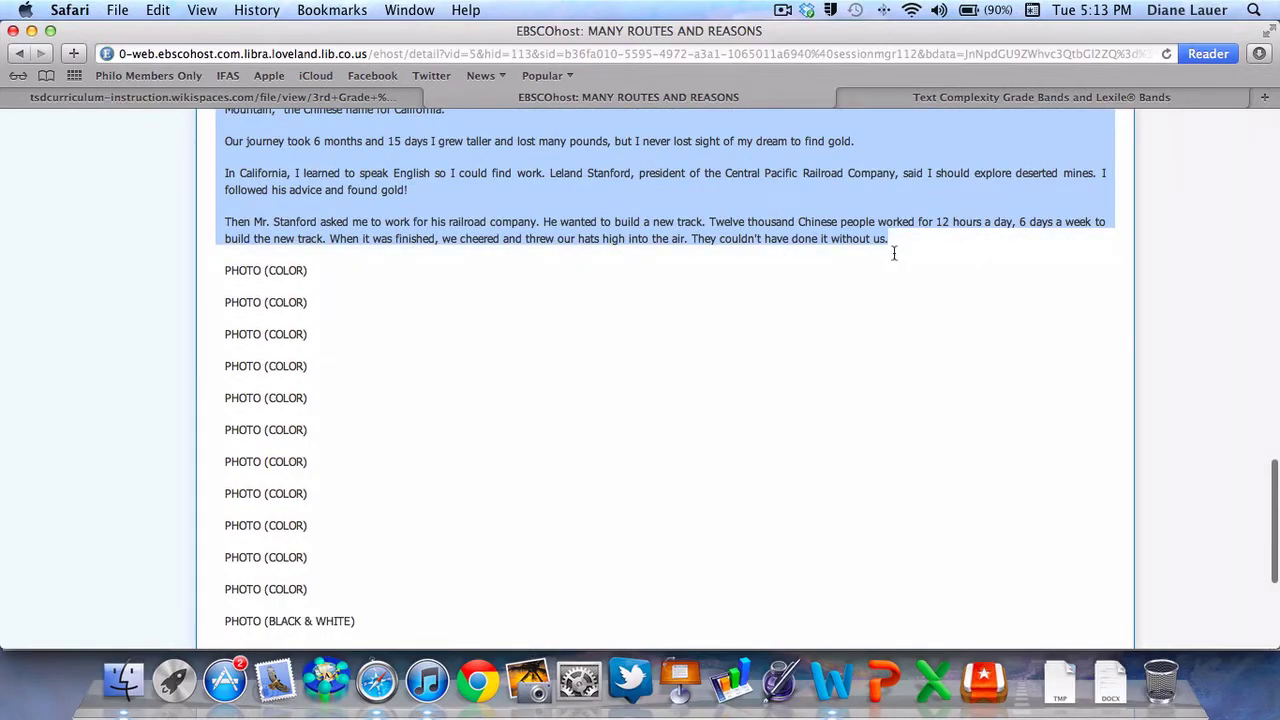
{"action": "scroll", "coordinate": [894, 252], "scroll_direction": "up", "scroll_amount": 6}
{"action": "scroll", "coordinate": [894, 254], "scroll_direction": "up", "scroll_amount": 15}
{"action": "scroll", "coordinate": [894, 256], "scroll_direction": "down", "scroll_amount": 12}
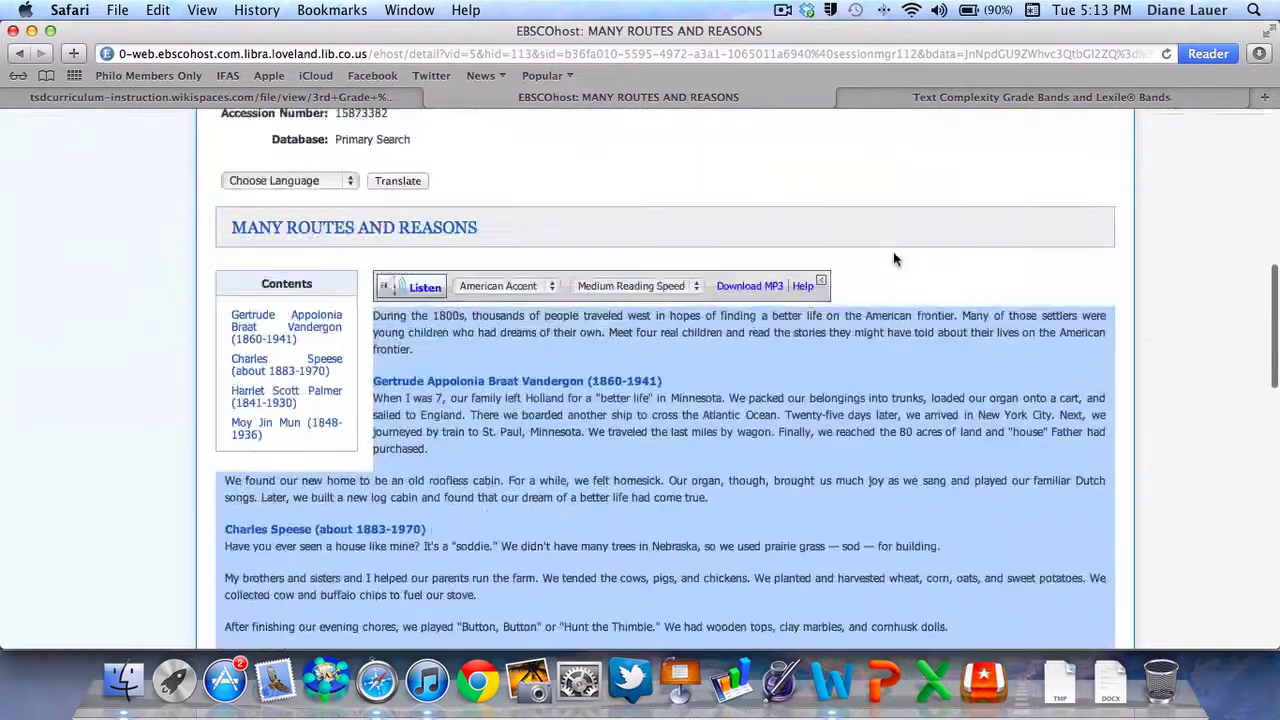
{"action": "scroll", "coordinate": [895, 259], "scroll_direction": "up", "scroll_amount": 2}
{"action": "scroll", "coordinate": [893, 255], "scroll_direction": "up", "scroll_amount": 2}
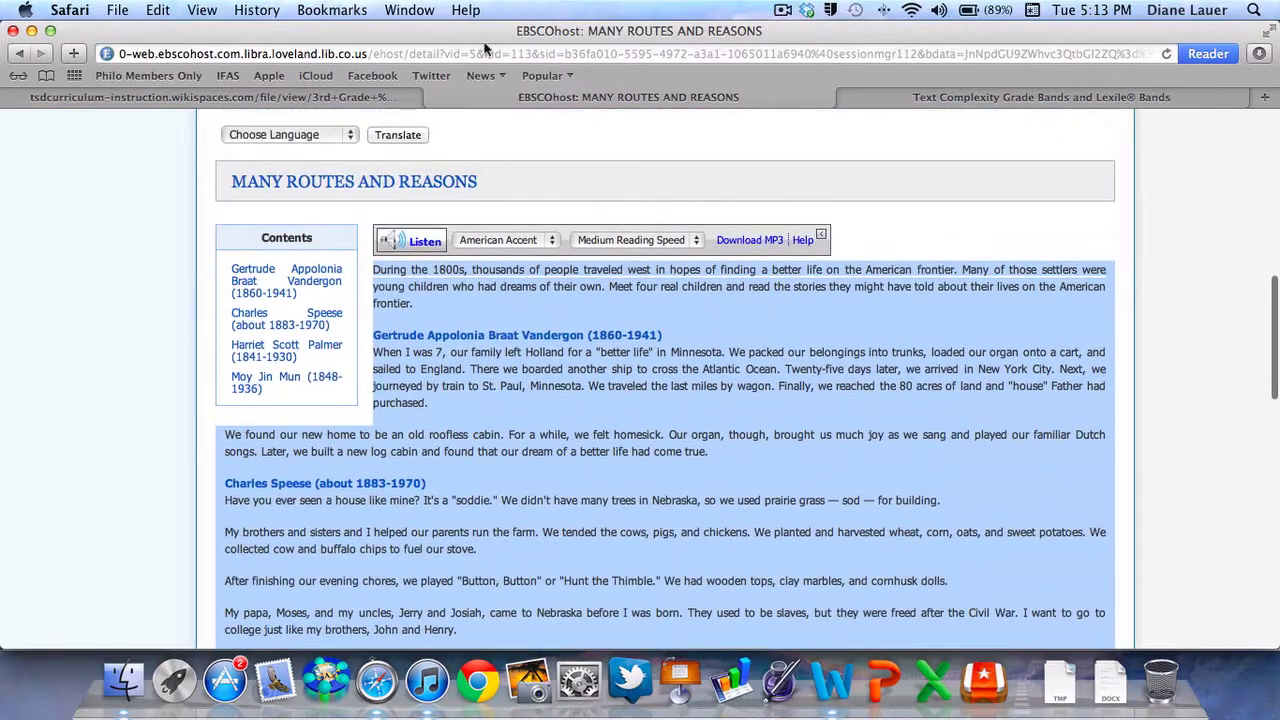
{"action": "left_click", "coordinate": [156, 12]}
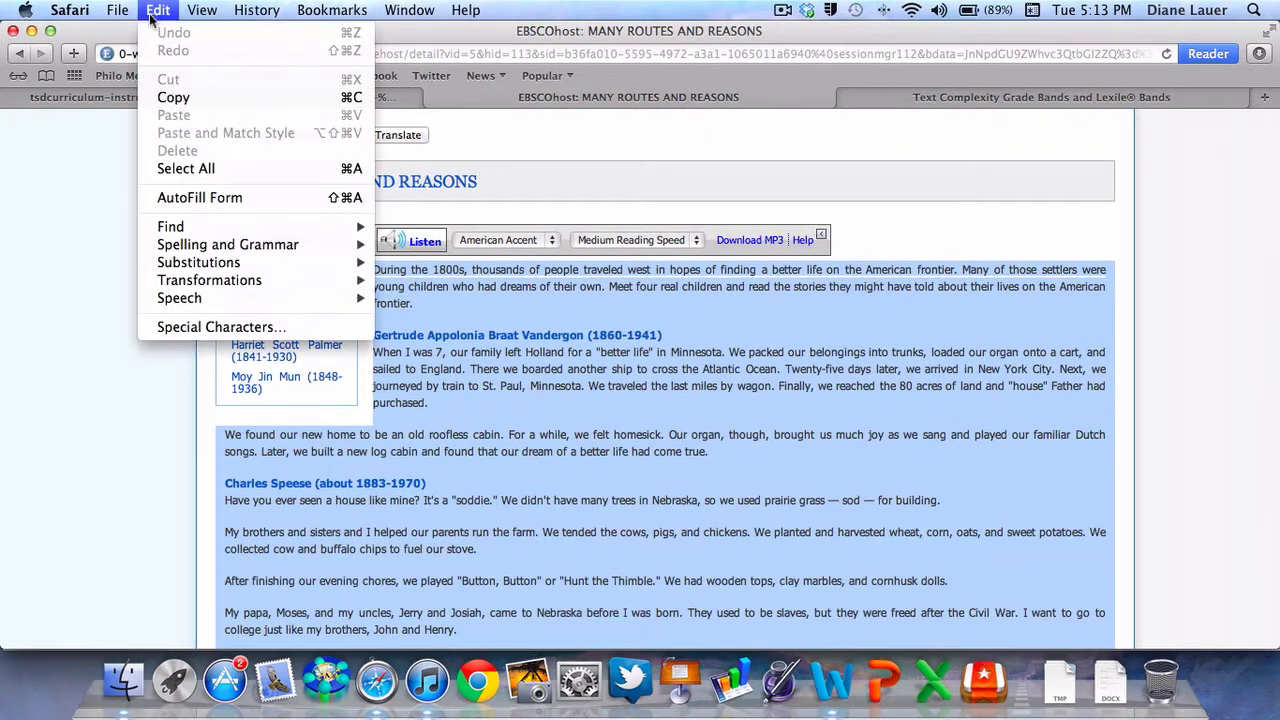
{"action": "left_click", "coordinate": [167, 100]}
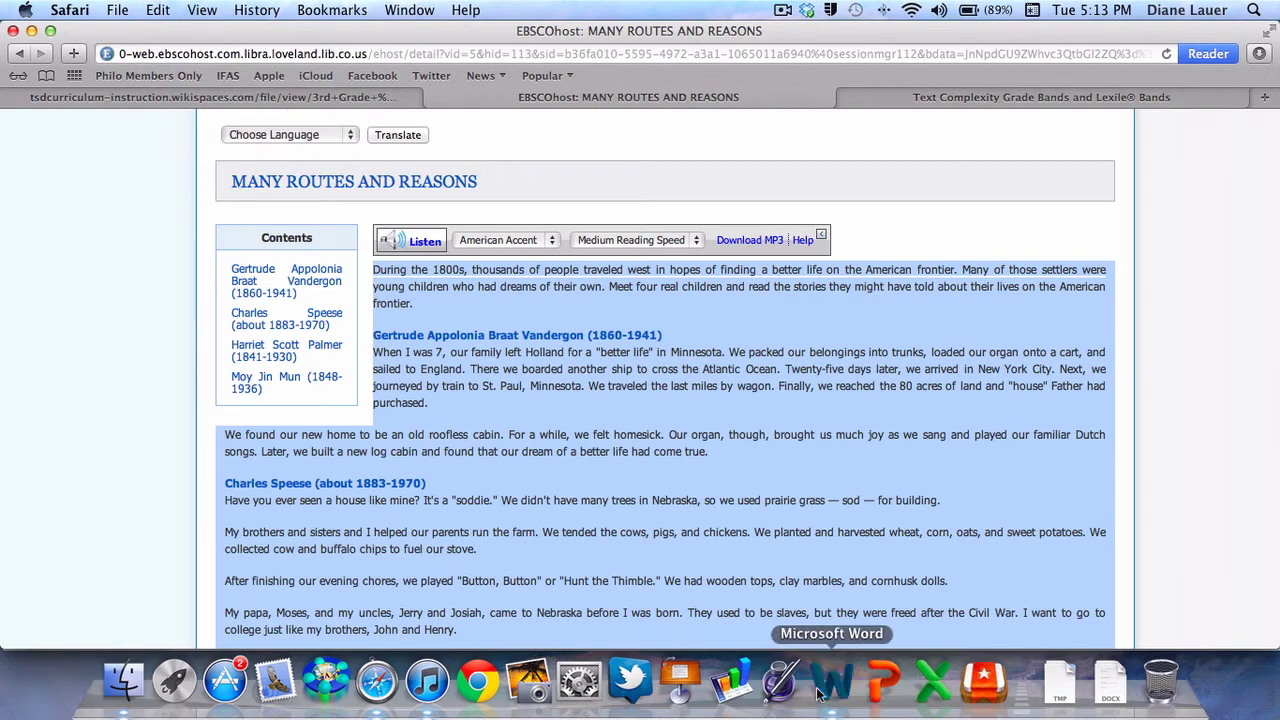
Paste the copied article into a new Word document and place the cursor before the Gertrude heading
{"action": "left_click", "coordinate": [817, 690]}
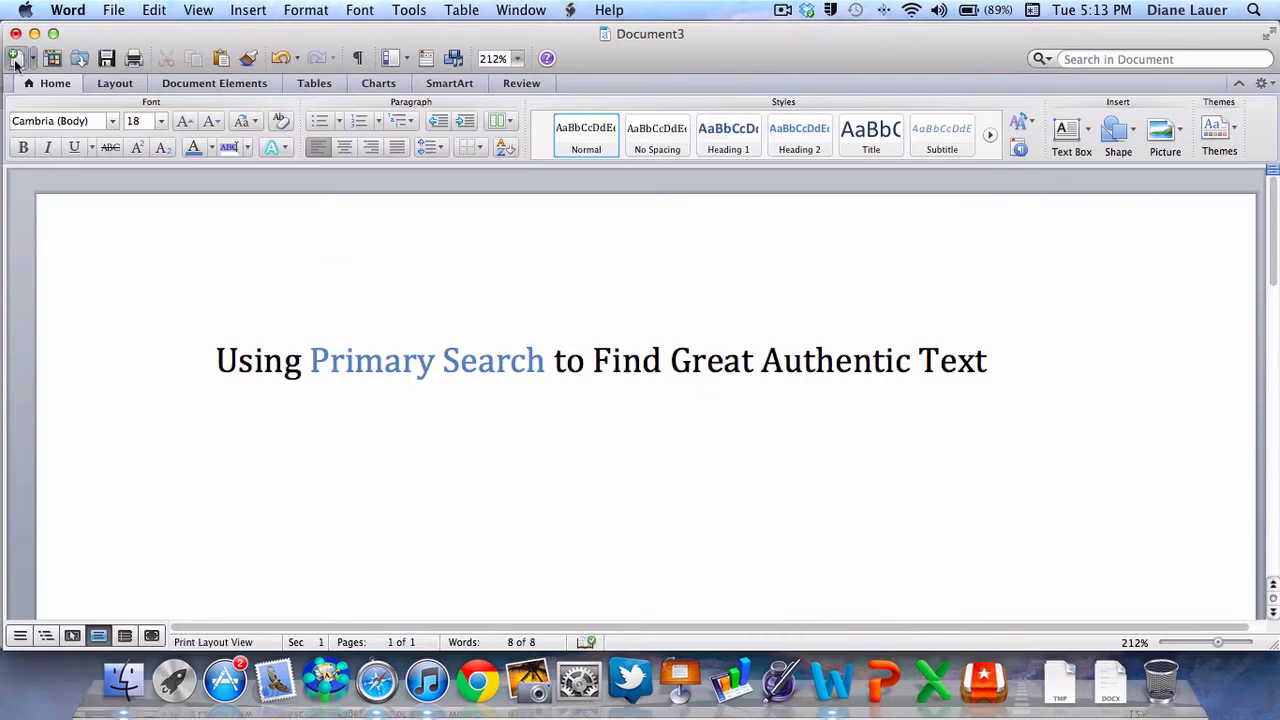
{"action": "left_click", "coordinate": [15, 59]}
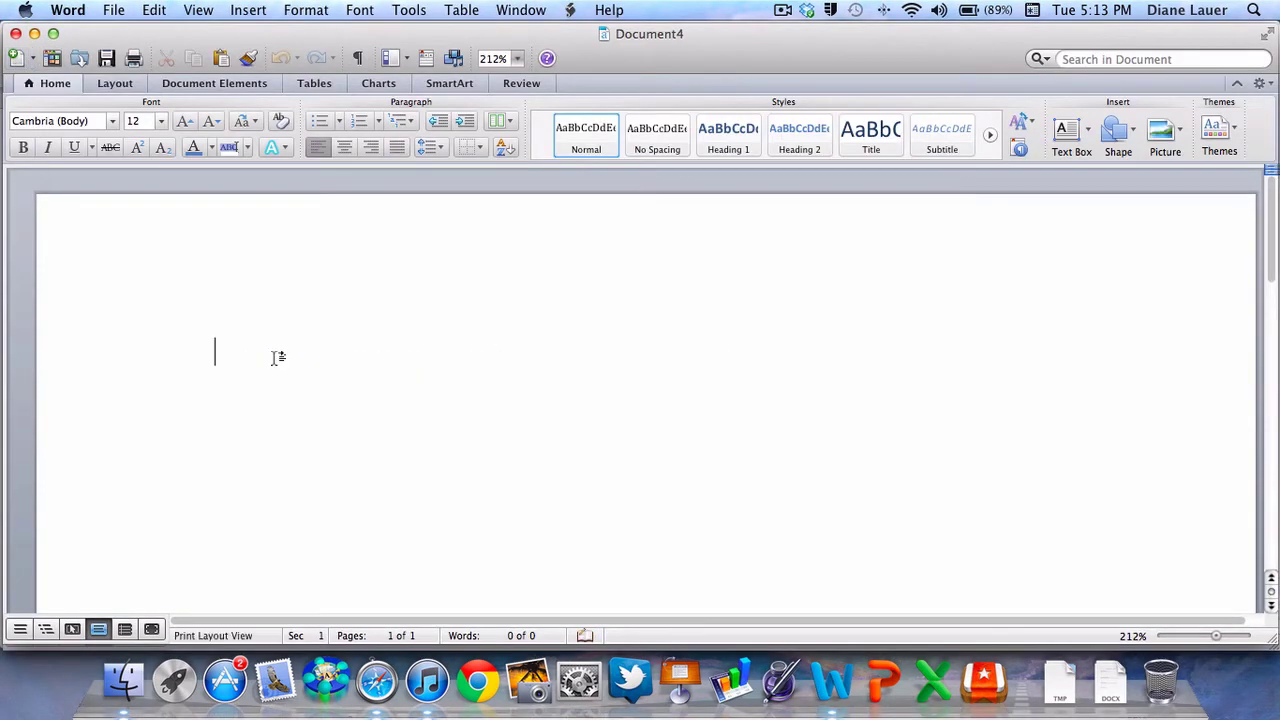
{"action": "left_click", "coordinate": [153, 9]}
{"action": "left_click", "coordinate": [163, 140]}
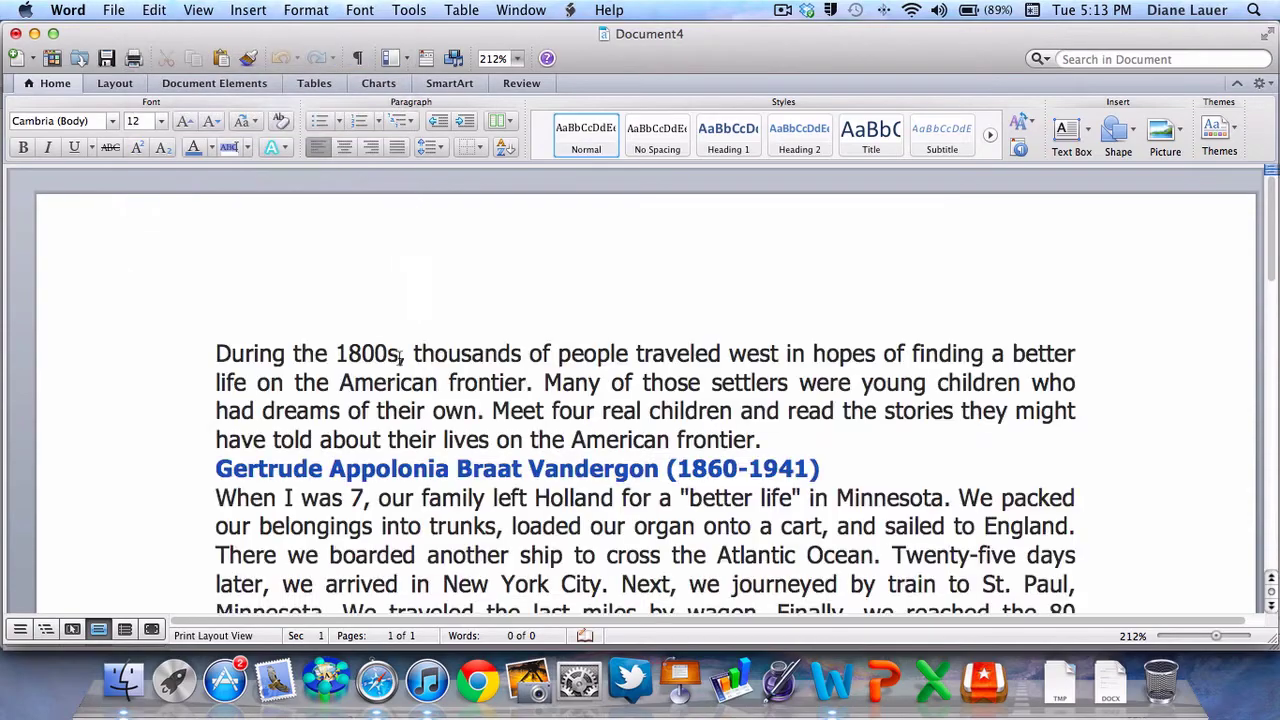
{"action": "scroll", "coordinate": [551, 383], "scroll_direction": "up", "scroll_amount": 15}
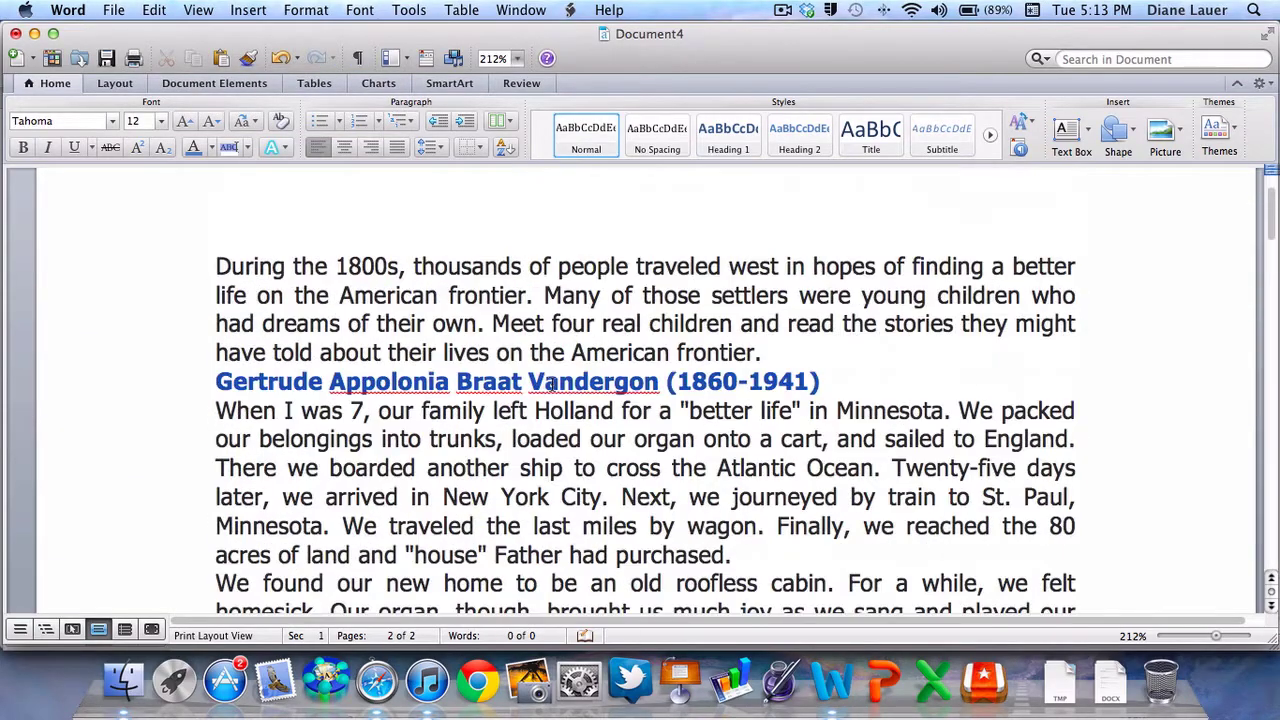
{"action": "scroll", "coordinate": [263, 322], "scroll_direction": "down", "scroll_amount": 5}
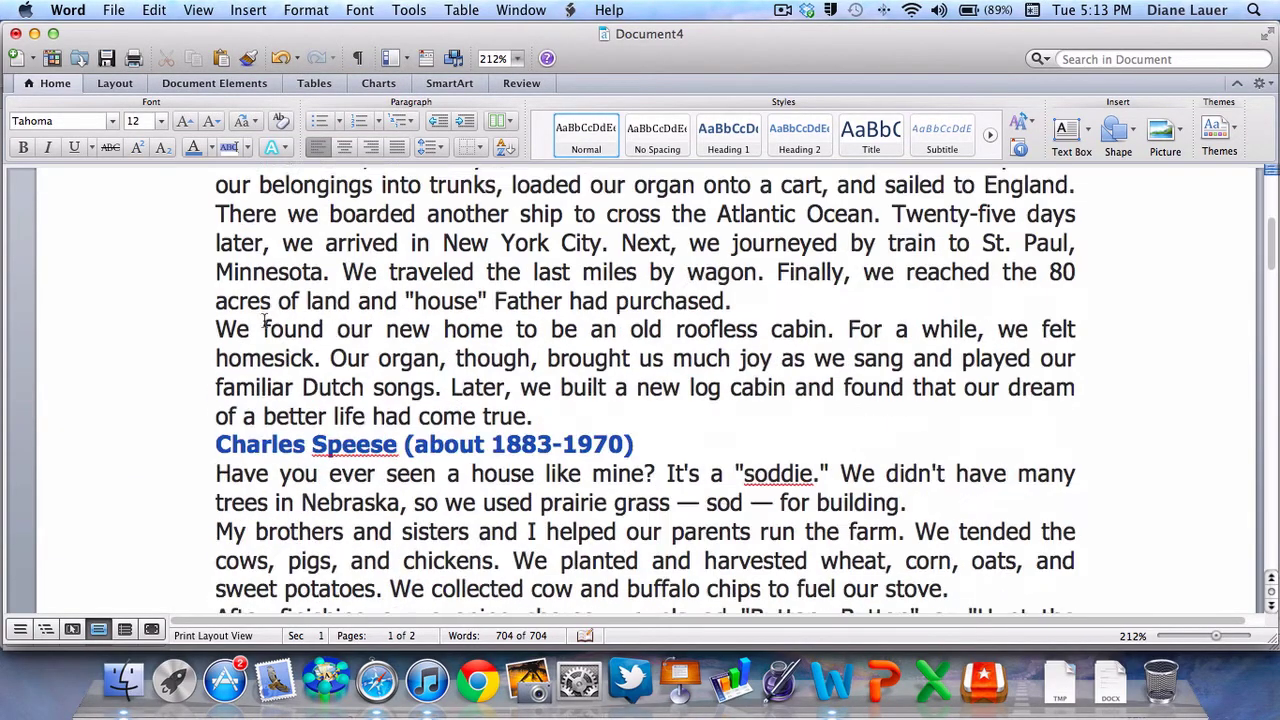
{"action": "scroll", "coordinate": [216, 418], "scroll_direction": "up", "scroll_amount": 7}
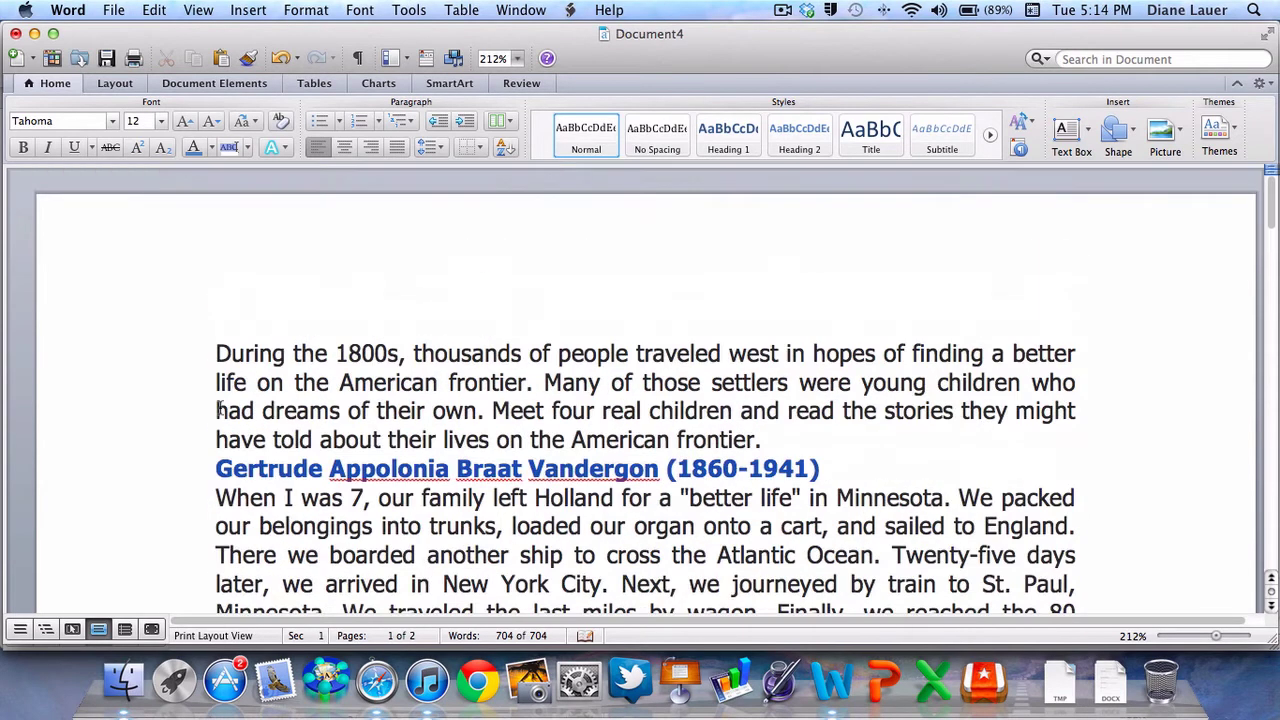
{"action": "left_click", "coordinate": [215, 470]}
Insert blank lines above the Gertrude, Charles Speese, Harriet Scott Palmer and Moy Jin Mun headings
{"action": "key", "text": "Return"}
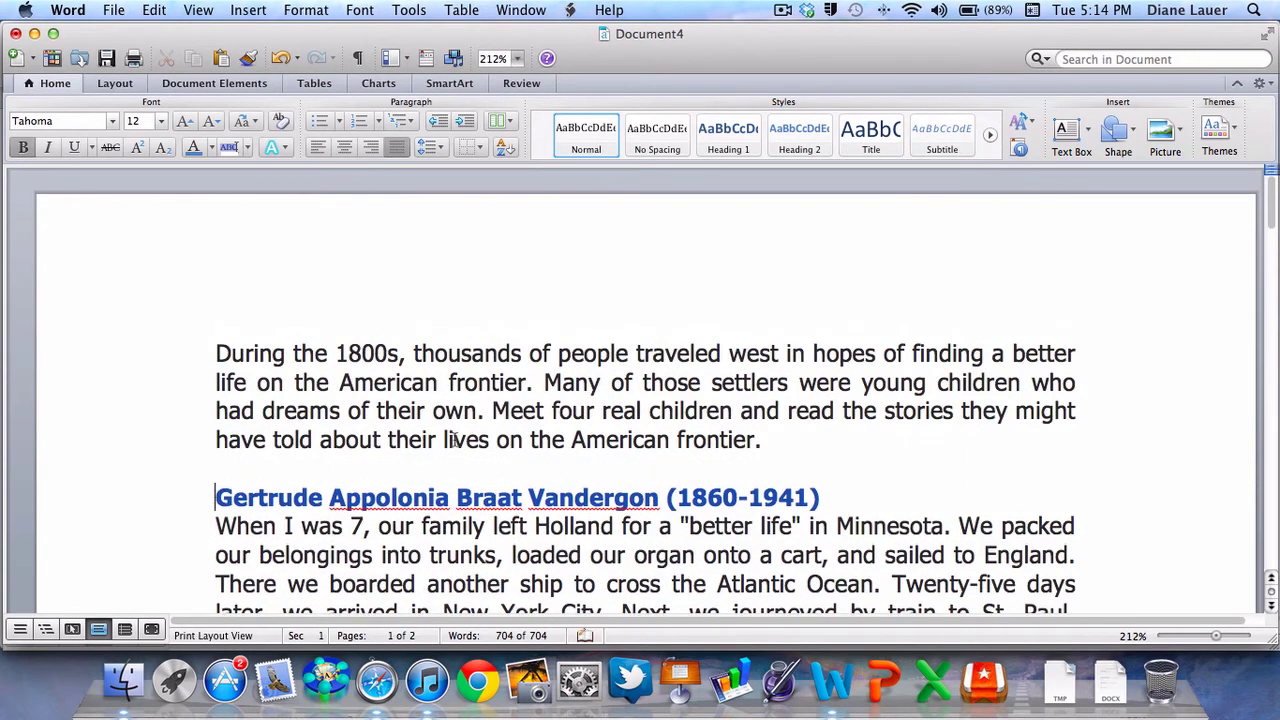
{"action": "scroll", "coordinate": [453, 440], "scroll_direction": "down", "scroll_amount": 8}
{"action": "left_click", "coordinate": [216, 400]}
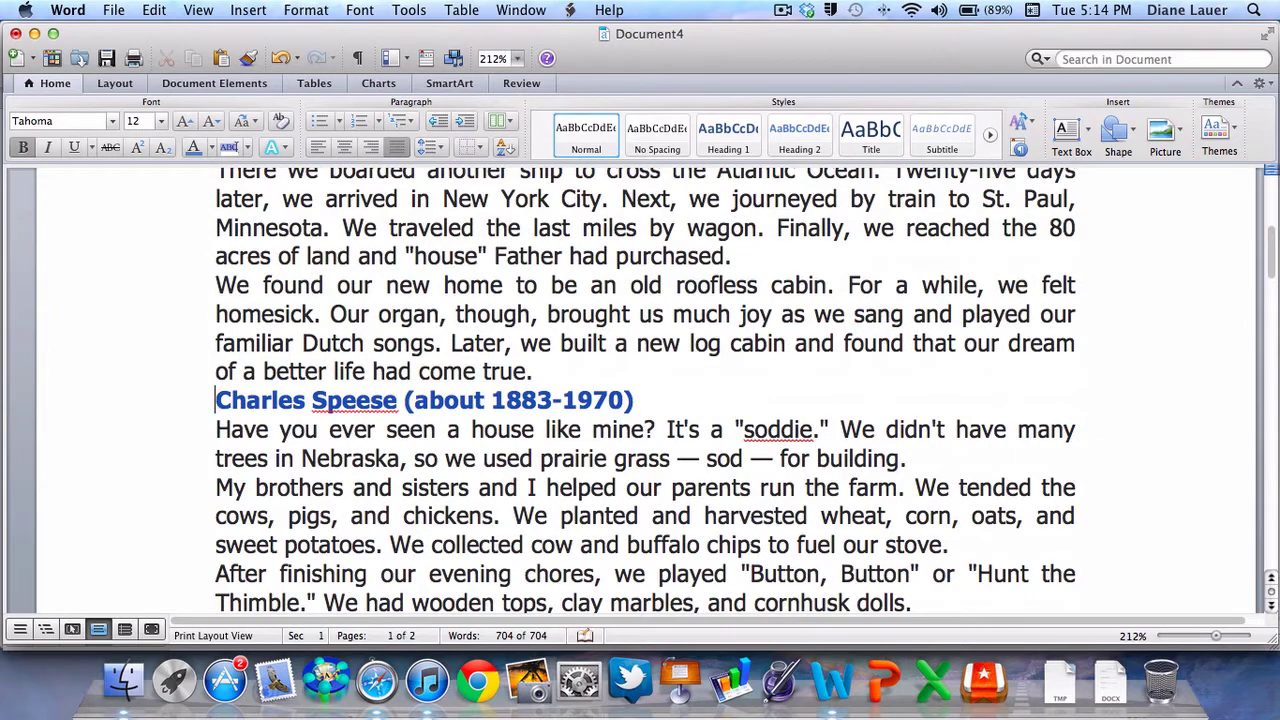
{"action": "key", "text": "Return"}
{"action": "scroll", "coordinate": [414, 400], "scroll_direction": "down", "scroll_amount": 10}
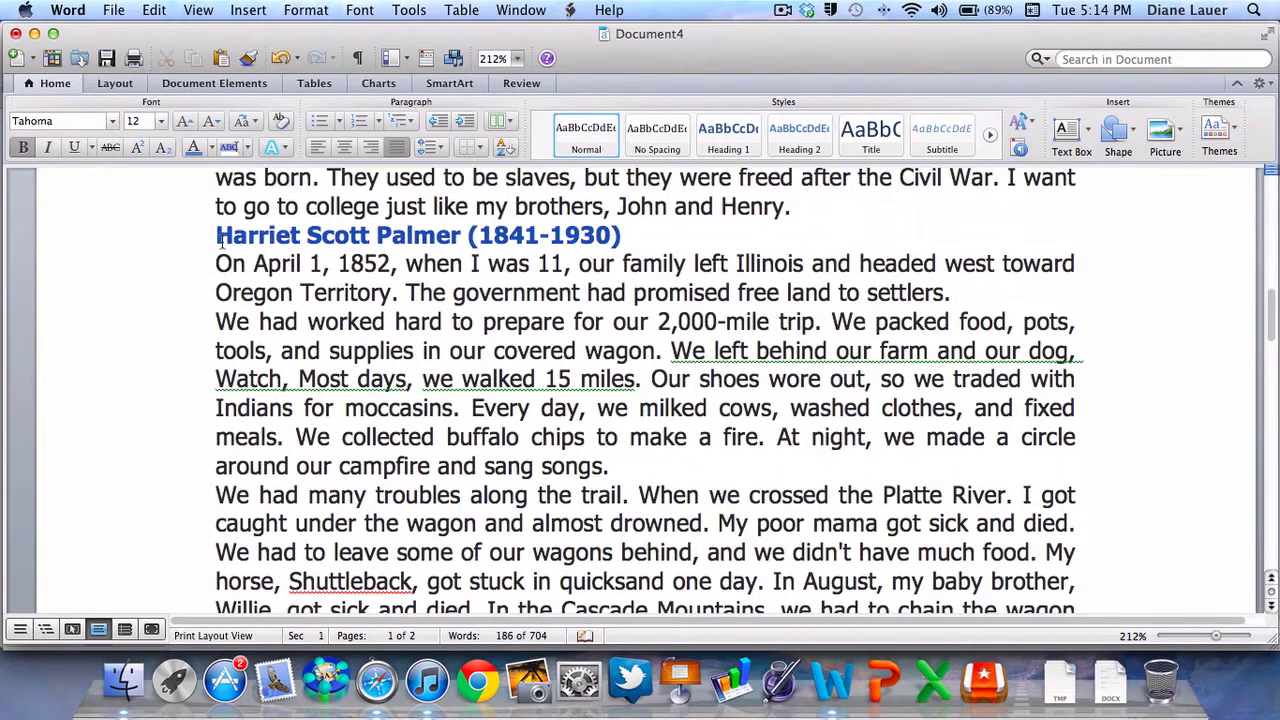
{"action": "left_click", "coordinate": [217, 236]}
{"action": "key", "text": "Return"}
{"action": "scroll", "coordinate": [456, 281], "scroll_direction": "down", "scroll_amount": 10}
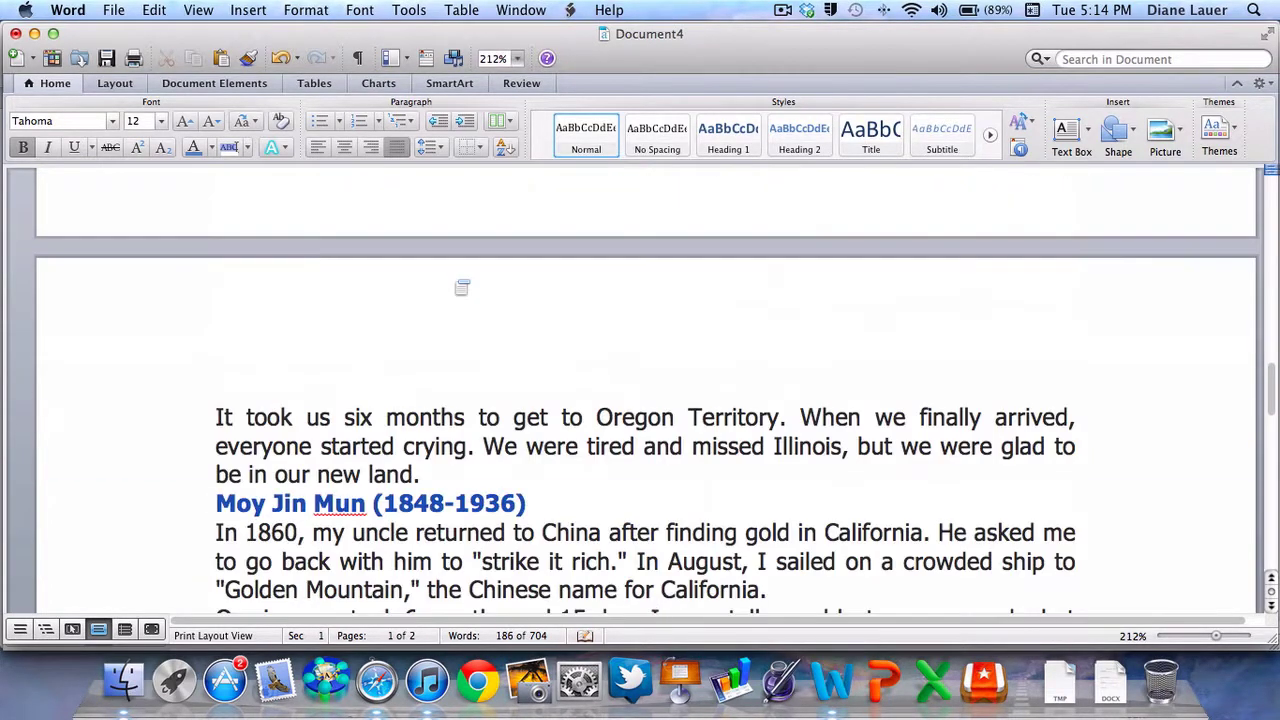
{"action": "left_click", "coordinate": [217, 503]}
{"action": "key", "text": "Return"}
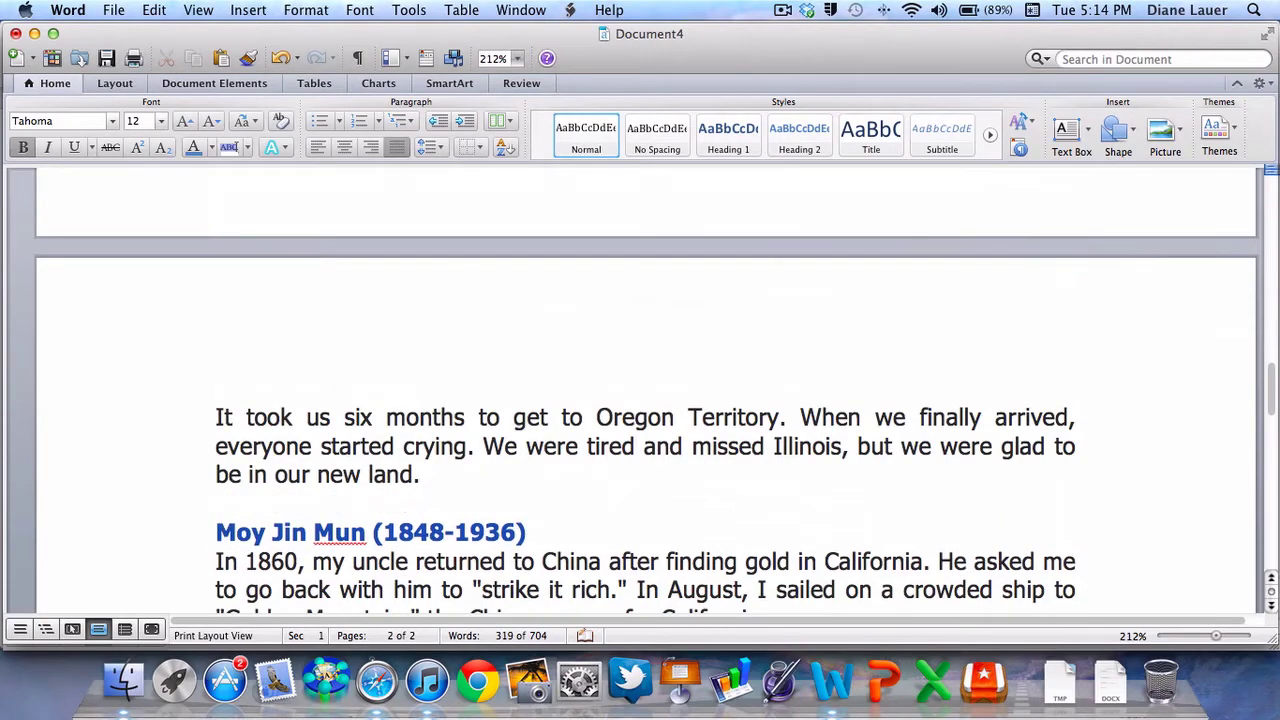
{"action": "scroll", "coordinate": [451, 492], "scroll_direction": "down", "scroll_amount": 10}
{"action": "scroll", "coordinate": [451, 492], "scroll_direction": "up", "scroll_amount": 15}
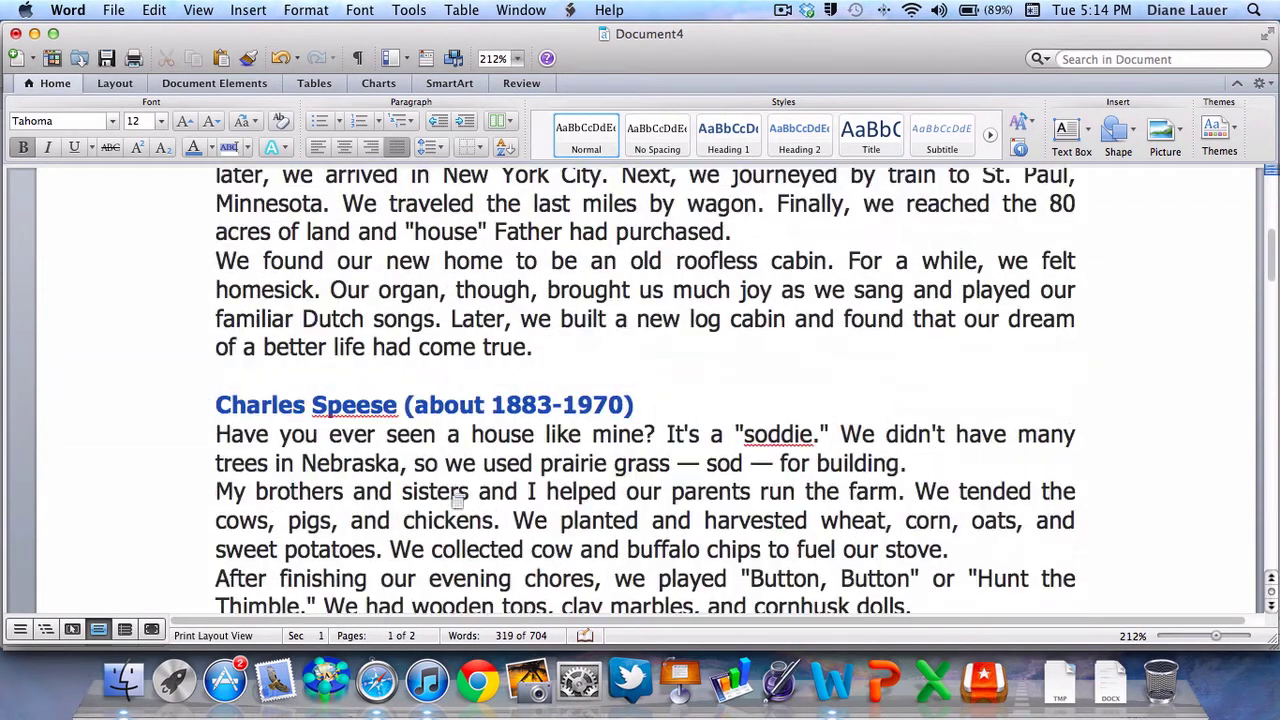
{"action": "scroll", "coordinate": [451, 490], "scroll_direction": "down", "scroll_amount": 12}
{"action": "scroll", "coordinate": [452, 500], "scroll_direction": "down", "scroll_amount": 3}
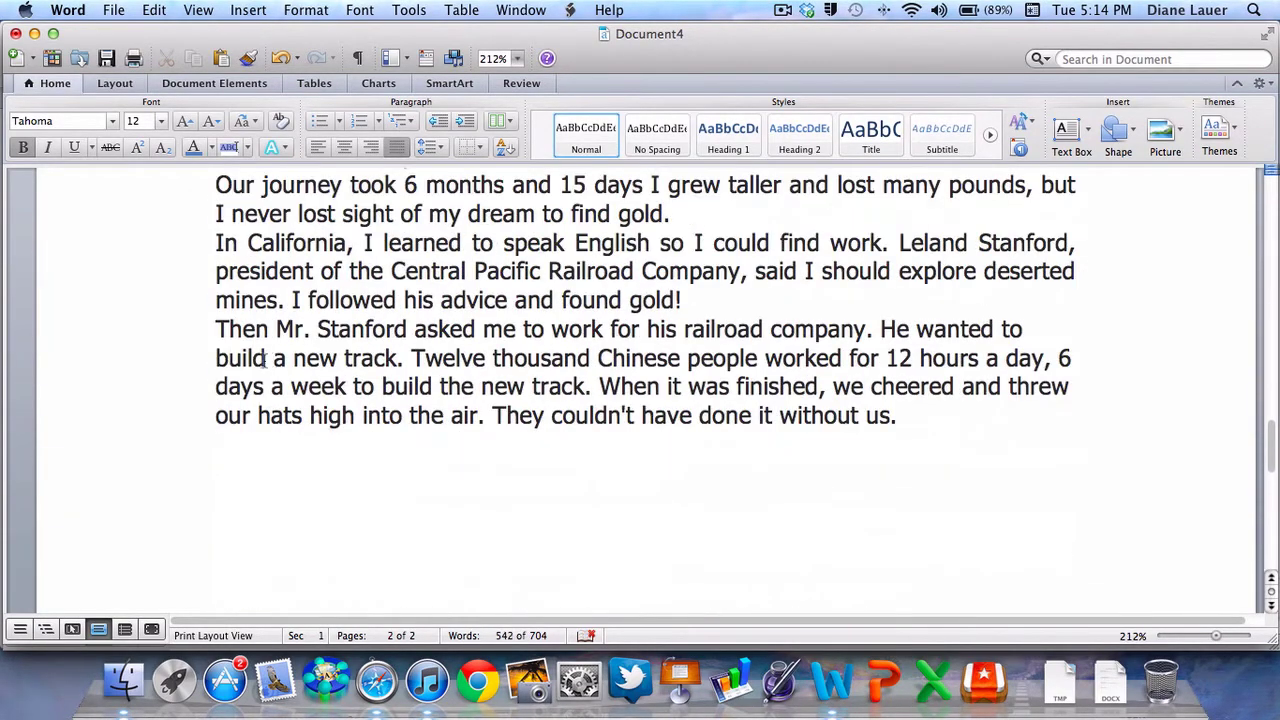
Add blank lines before the 'Then Mr. Stanford', 'In California', 'We had many troubles' and 'We had worked hard' paragraphs
{"action": "left_click", "coordinate": [214, 332]}
{"action": "key", "text": "Return"}
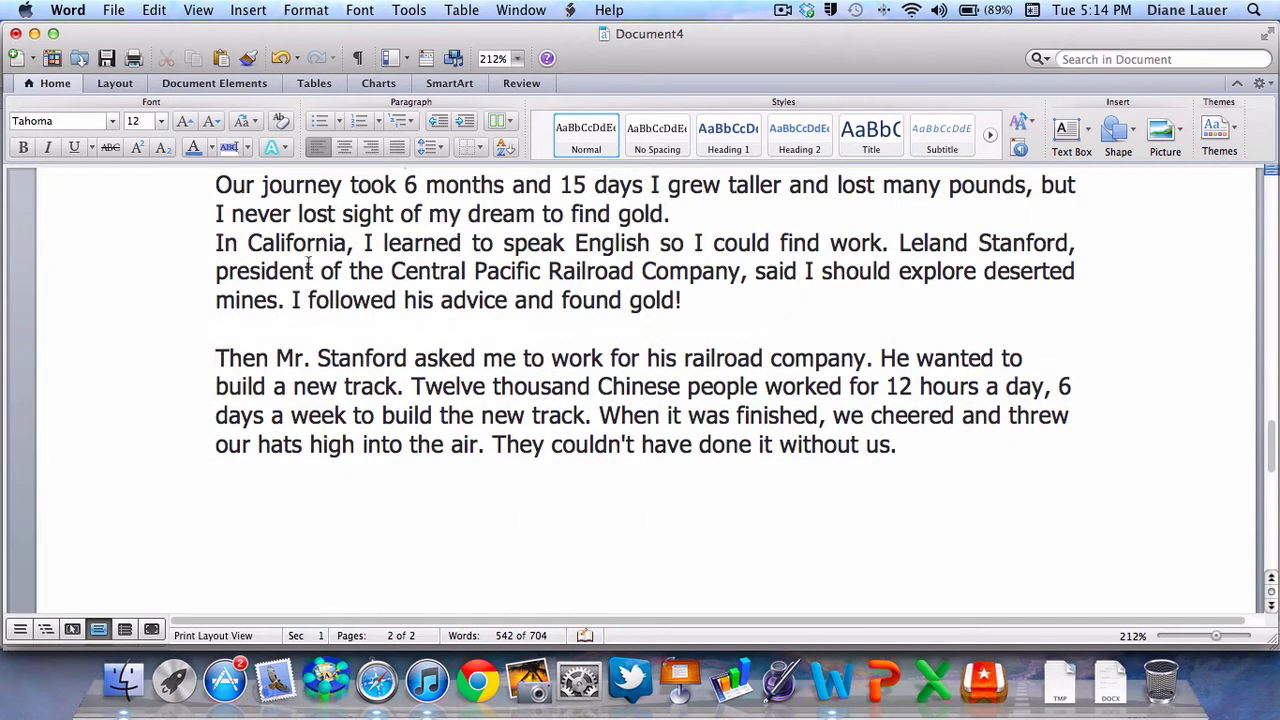
{"action": "left_click", "coordinate": [216, 244]}
{"action": "key", "text": "Return"}
{"action": "scroll", "coordinate": [256, 233], "scroll_direction": "up", "scroll_amount": 8}
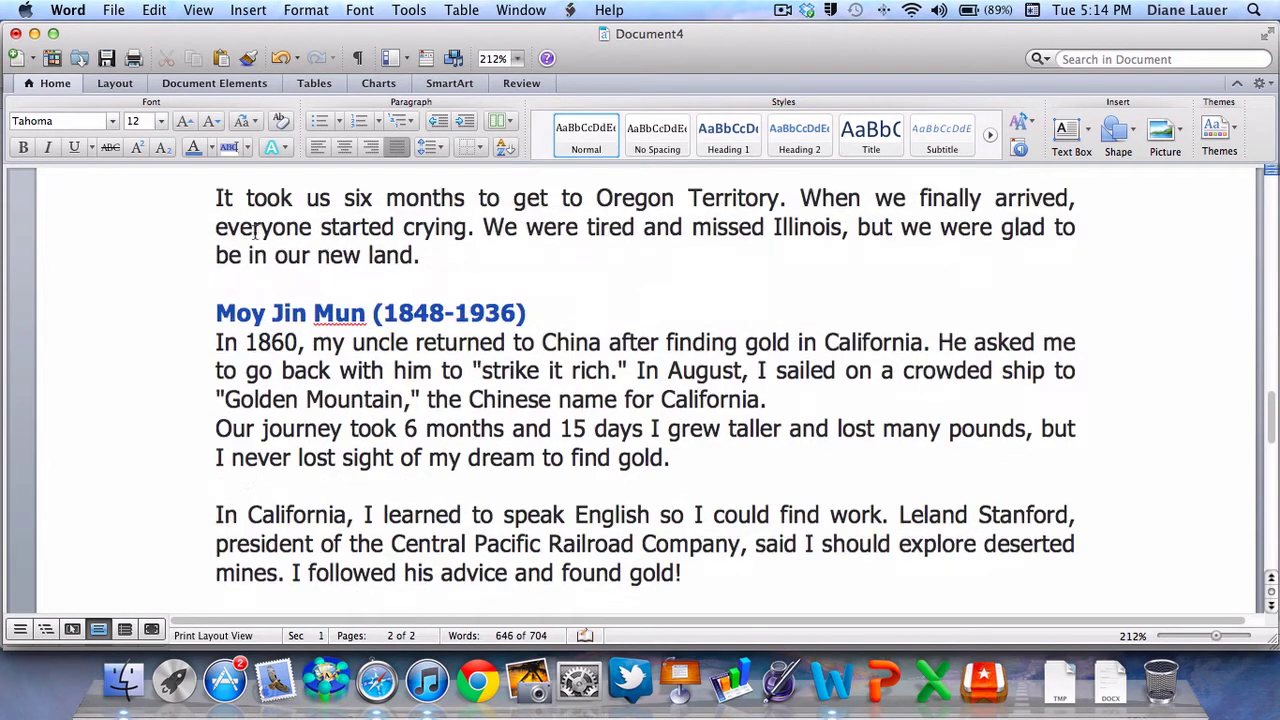
{"action": "scroll", "coordinate": [256, 233], "scroll_direction": "up", "scroll_amount": 3}
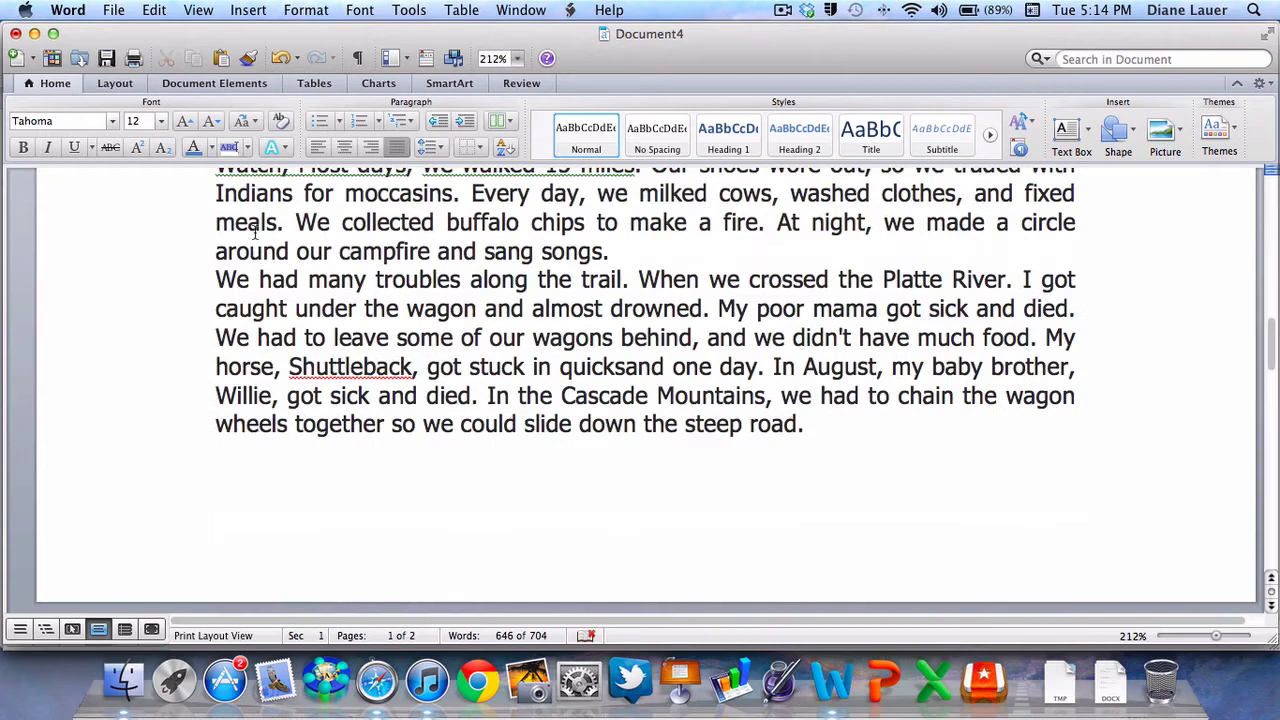
{"action": "left_click", "coordinate": [214, 279]}
{"action": "key", "text": "Return"}
{"action": "scroll", "coordinate": [212, 270], "scroll_direction": "up", "scroll_amount": 10}
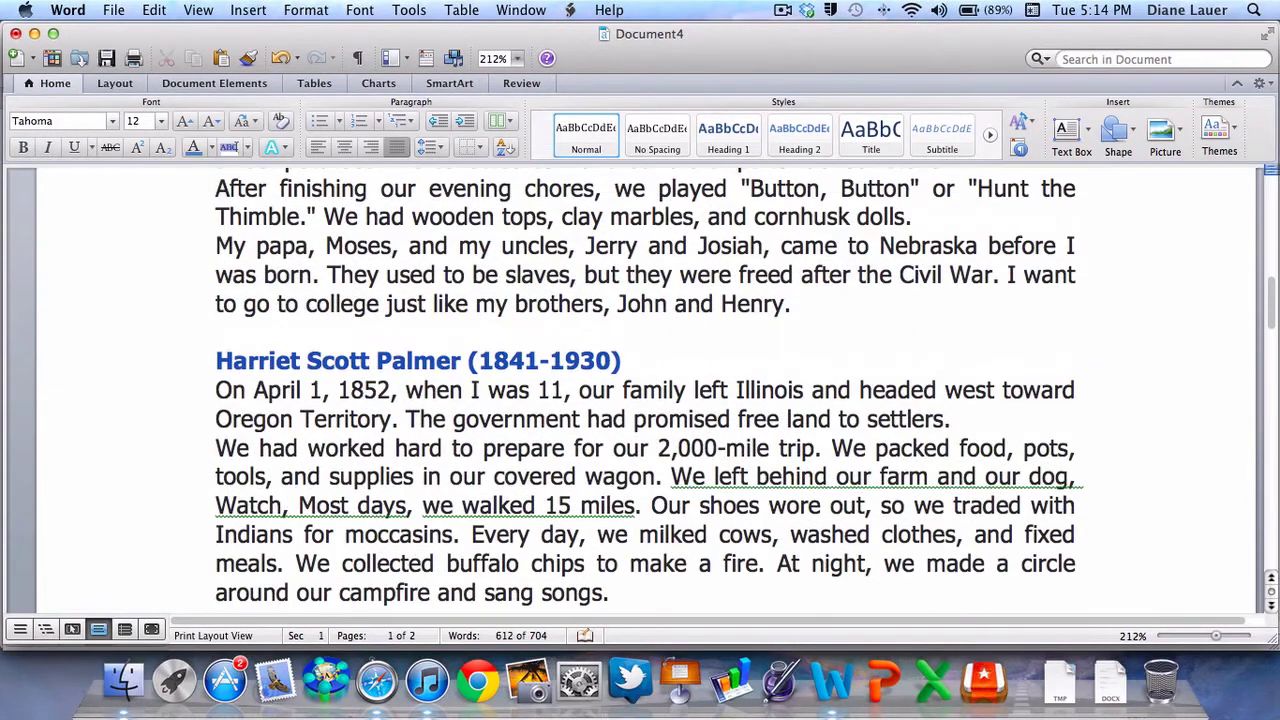
{"action": "scroll", "coordinate": [177, 365], "scroll_direction": "up", "scroll_amount": 4}
{"action": "scroll", "coordinate": [177, 365], "scroll_direction": "down", "scroll_amount": 4}
{"action": "left_click", "coordinate": [214, 448]}
{"action": "key", "text": "Return"}
{"action": "scroll", "coordinate": [214, 448], "scroll_direction": "up", "scroll_amount": 9}
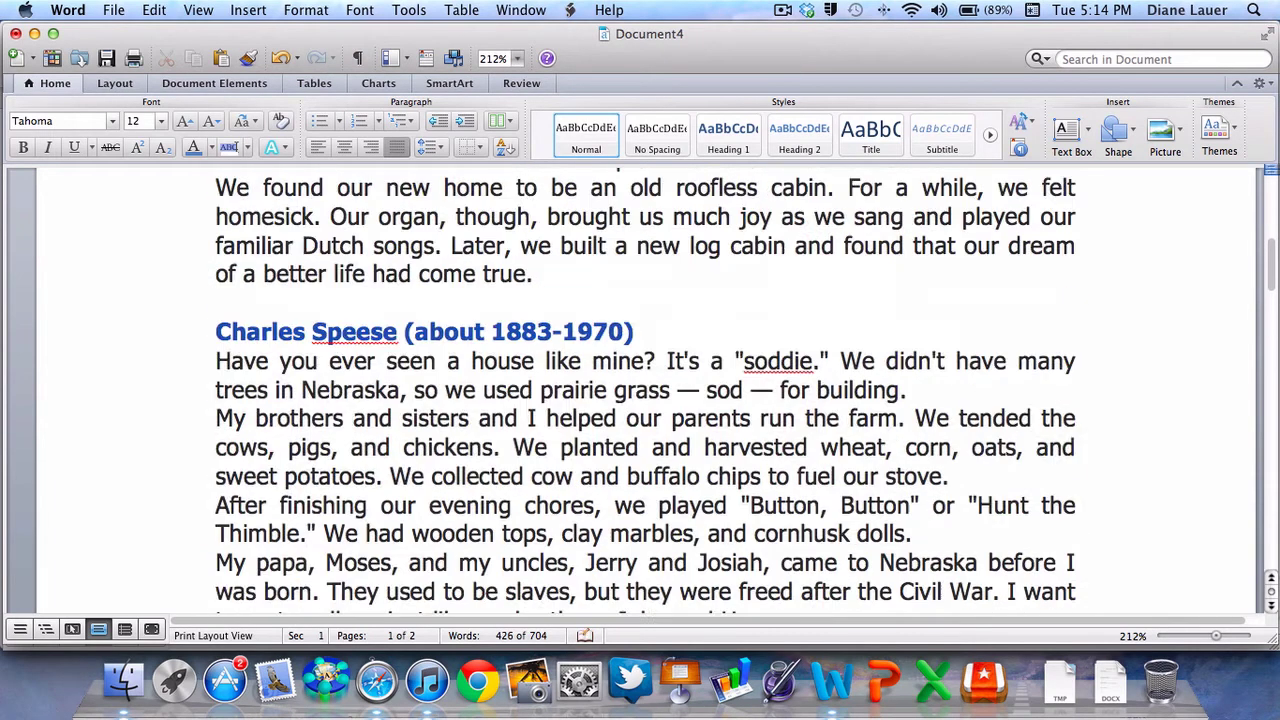
Space out the 'My papa' and 'There we boarded' paragraphs, then review the whole article
{"action": "left_click", "coordinate": [214, 476]}
{"action": "scroll", "coordinate": [210, 456], "scroll_direction": "up", "scroll_amount": 1}
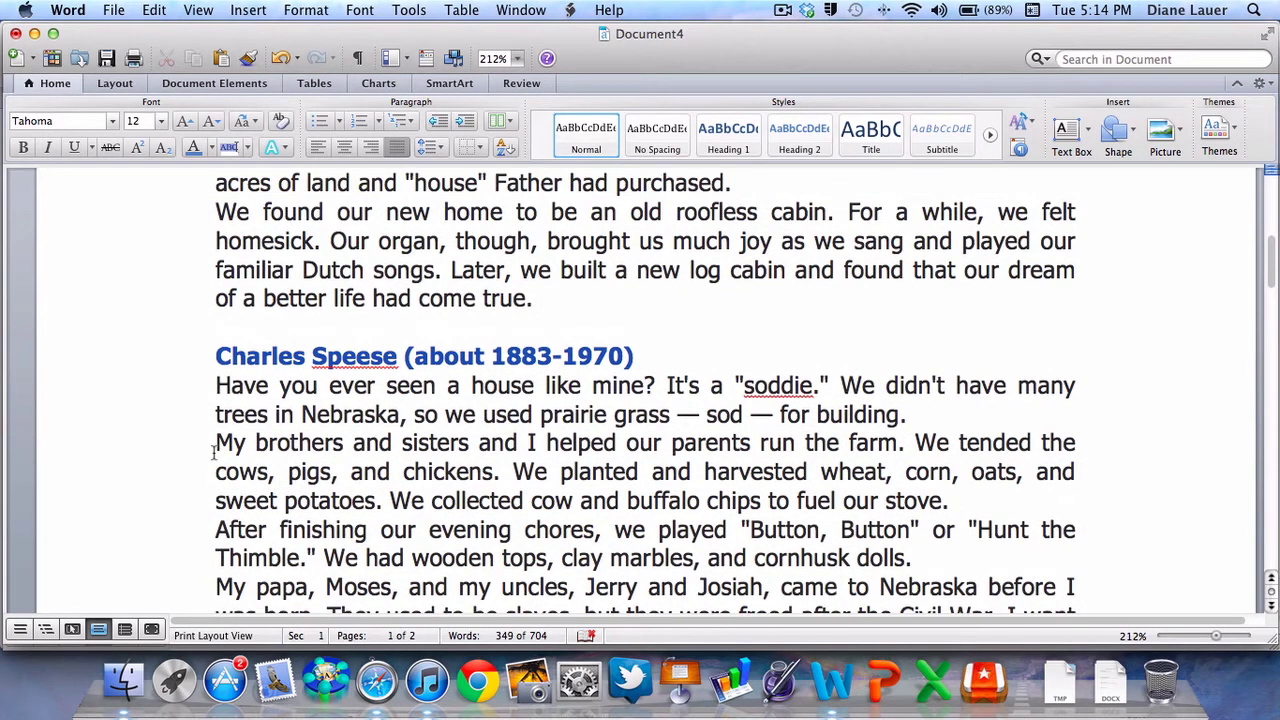
{"action": "scroll", "coordinate": [210, 456], "scroll_direction": "down", "scroll_amount": 2}
{"action": "left_click", "coordinate": [216, 513]}
{"action": "key", "text": "Return"}
{"action": "scroll", "coordinate": [216, 513], "scroll_direction": "up", "scroll_amount": 8}
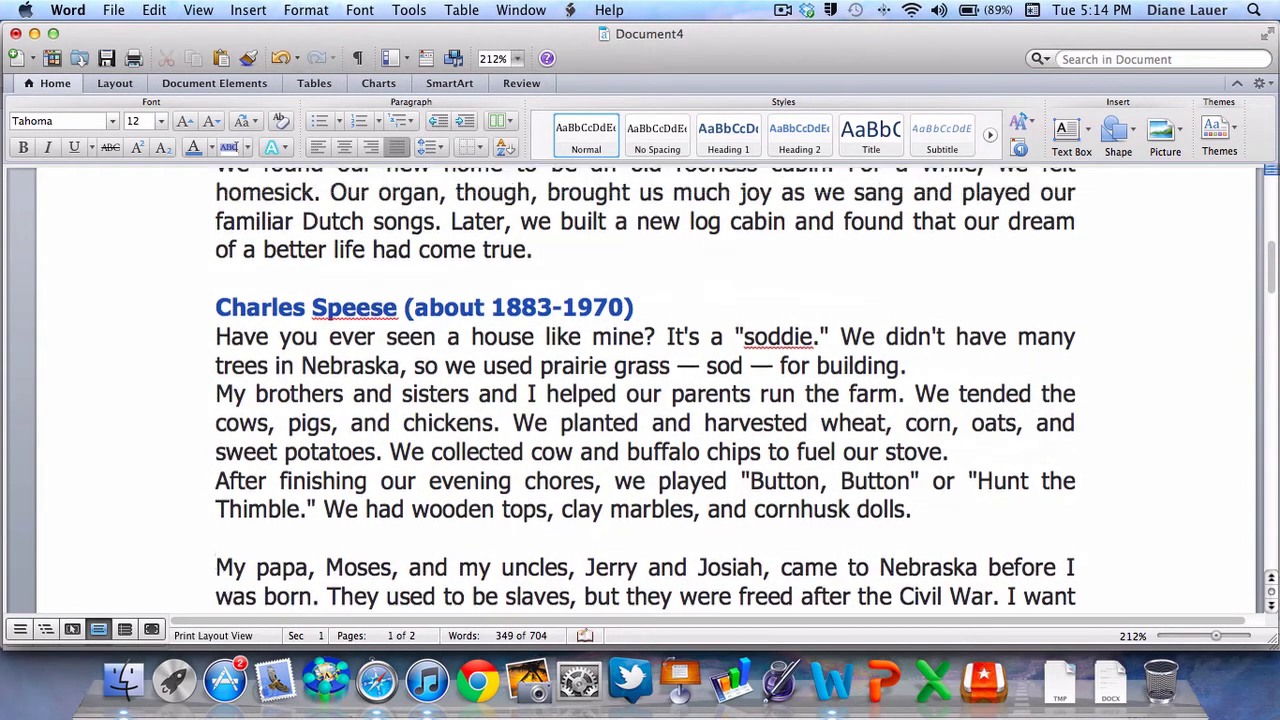
{"action": "left_click", "coordinate": [204, 429]}
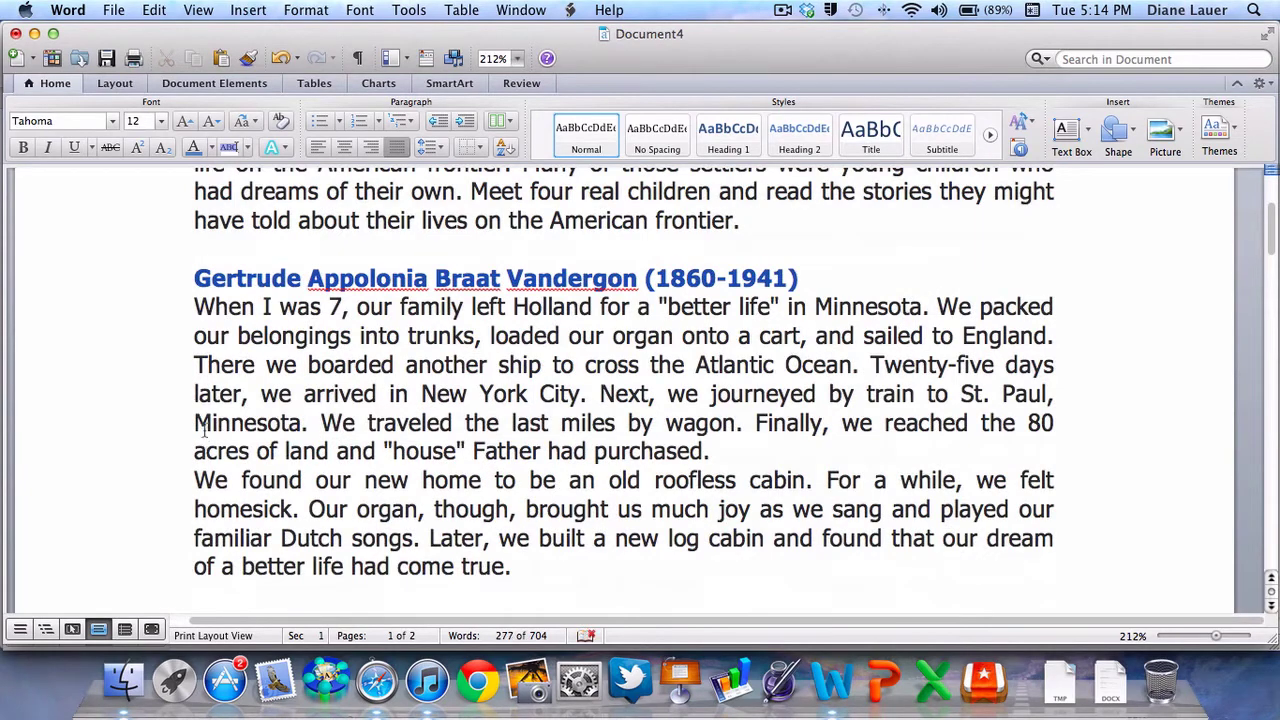
{"action": "left_click", "coordinate": [194, 364]}
{"action": "key", "text": "Return"}
{"action": "key", "text": "Return"}
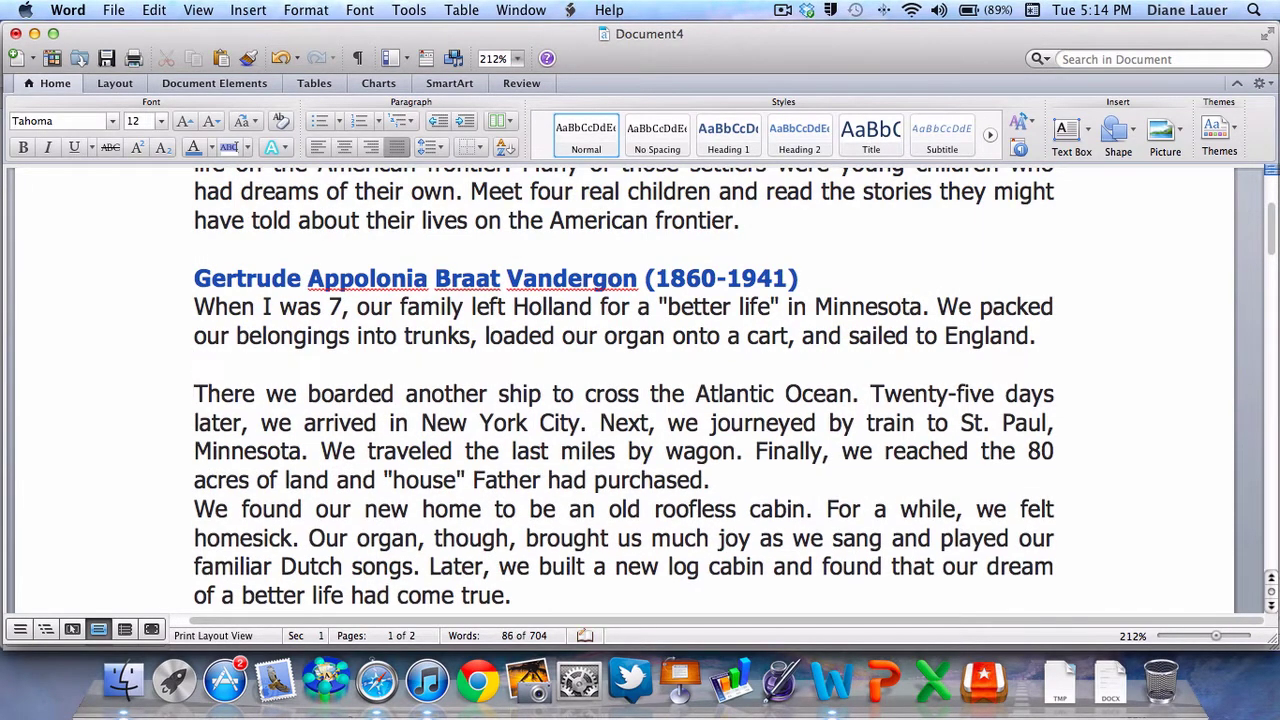
{"action": "scroll", "coordinate": [620, 400], "scroll_direction": "up", "scroll_amount": 5}
{"action": "scroll", "coordinate": [640, 400], "scroll_direction": "down", "scroll_amount": 2}
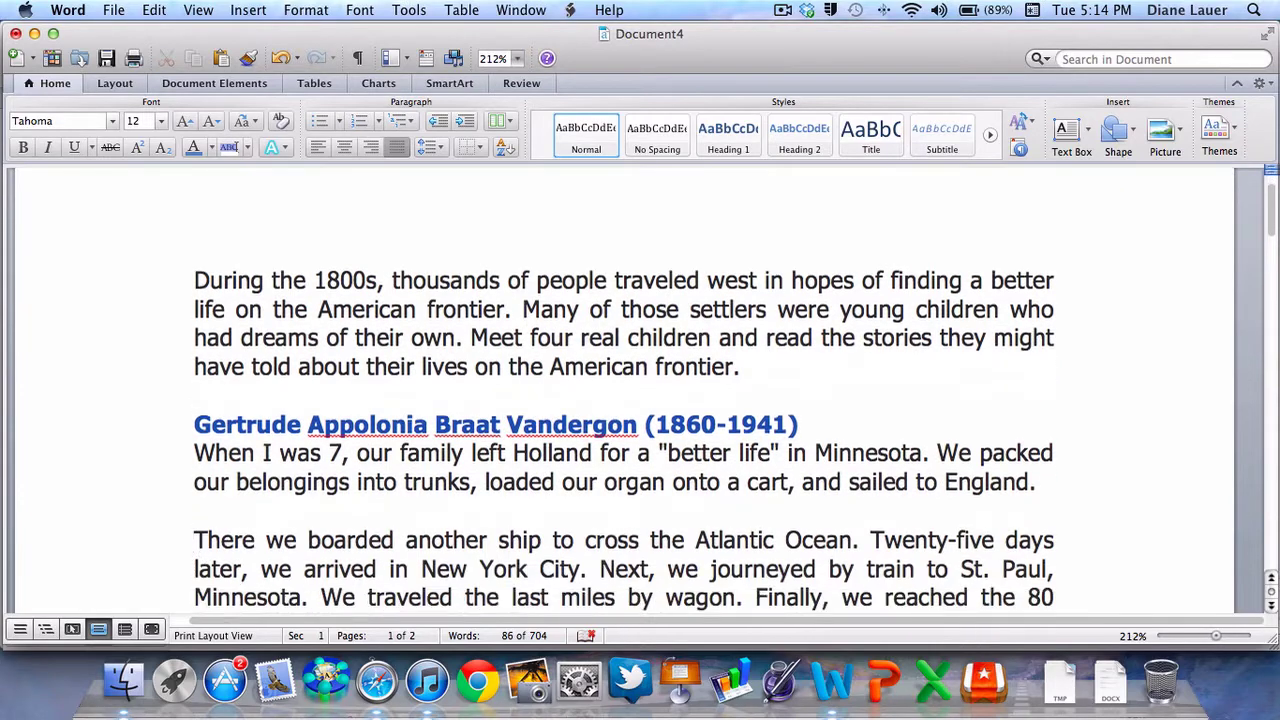
{"action": "scroll", "coordinate": [511, 378], "scroll_direction": "down", "scroll_amount": 3}
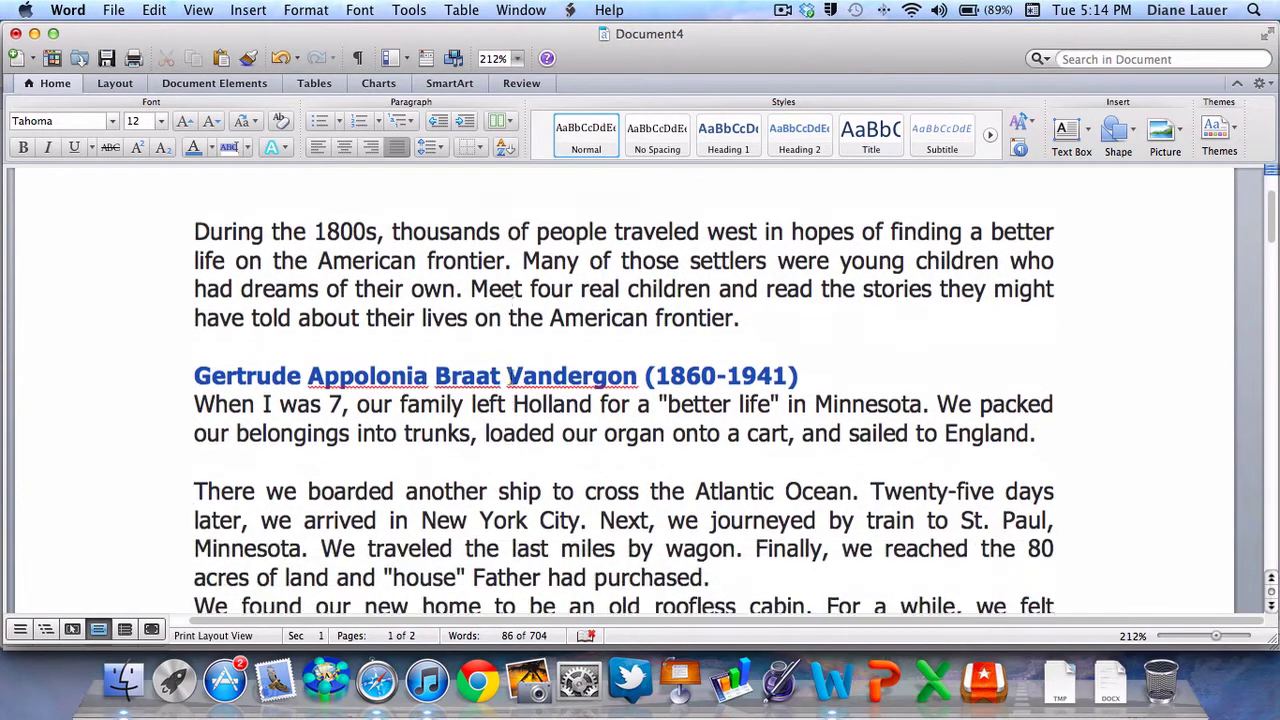
{"action": "scroll", "coordinate": [426, 401], "scroll_direction": "down", "scroll_amount": 8}
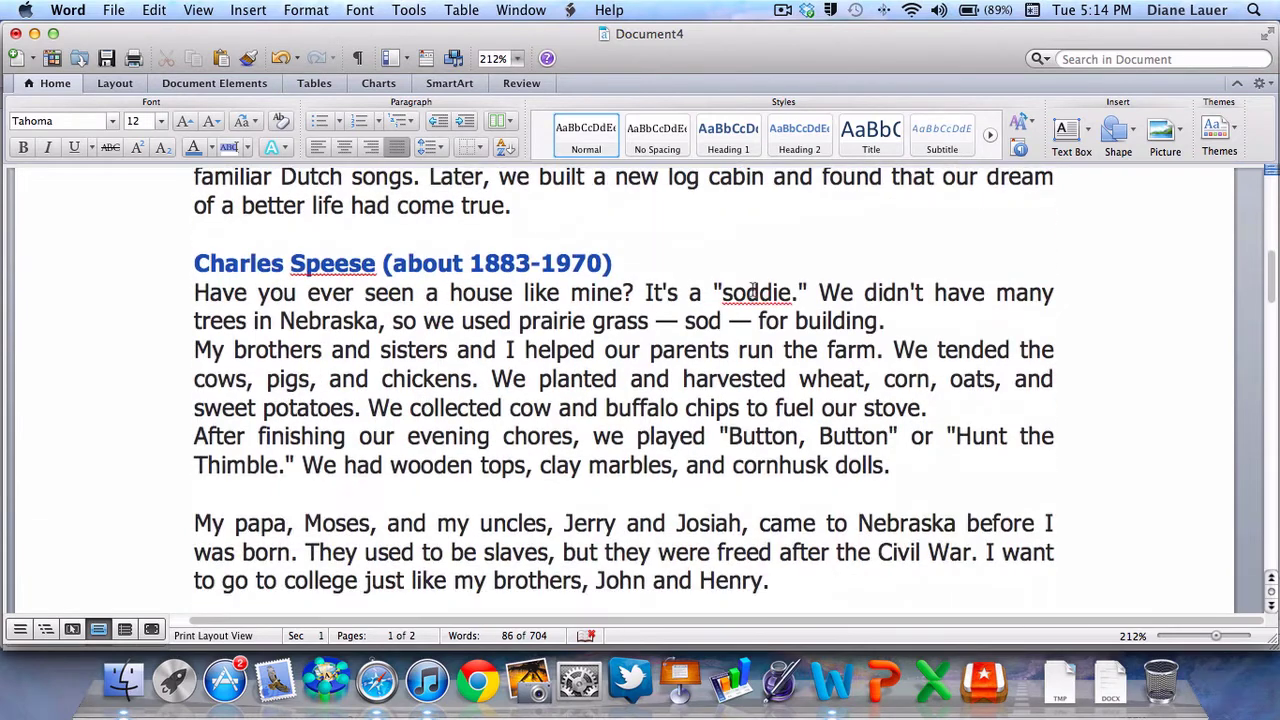
{"action": "scroll", "coordinate": [753, 290], "scroll_direction": "up", "scroll_amount": 7}
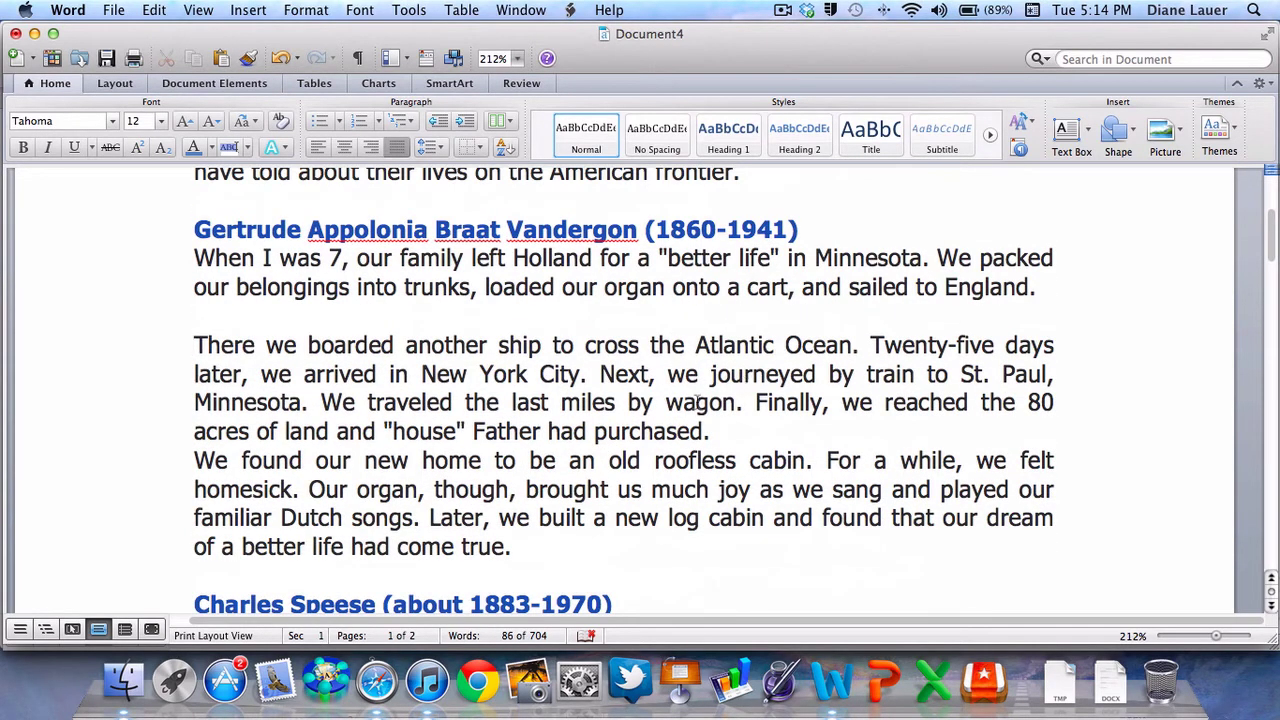
{"action": "scroll", "coordinate": [752, 452], "scroll_direction": "down", "scroll_amount": 1}
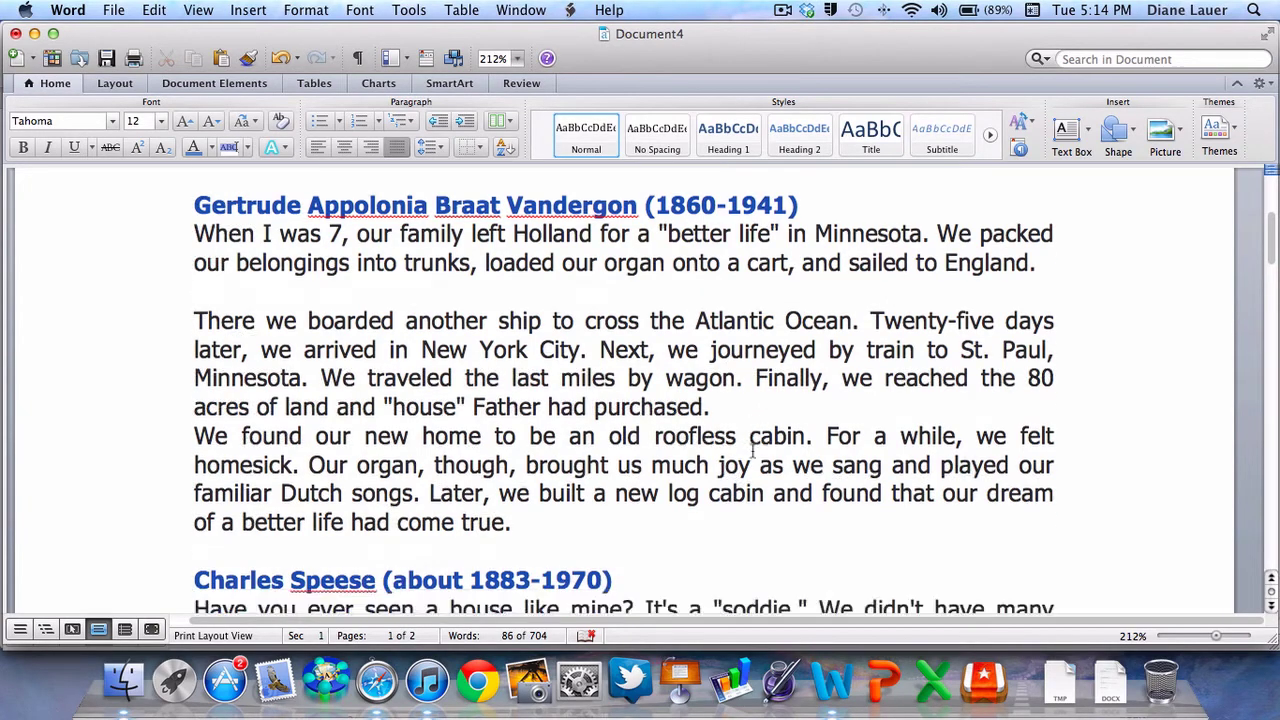
{"action": "scroll", "coordinate": [753, 452], "scroll_direction": "down", "scroll_amount": 15}
{"action": "scroll", "coordinate": [752, 451], "scroll_direction": "up", "scroll_amount": 20}
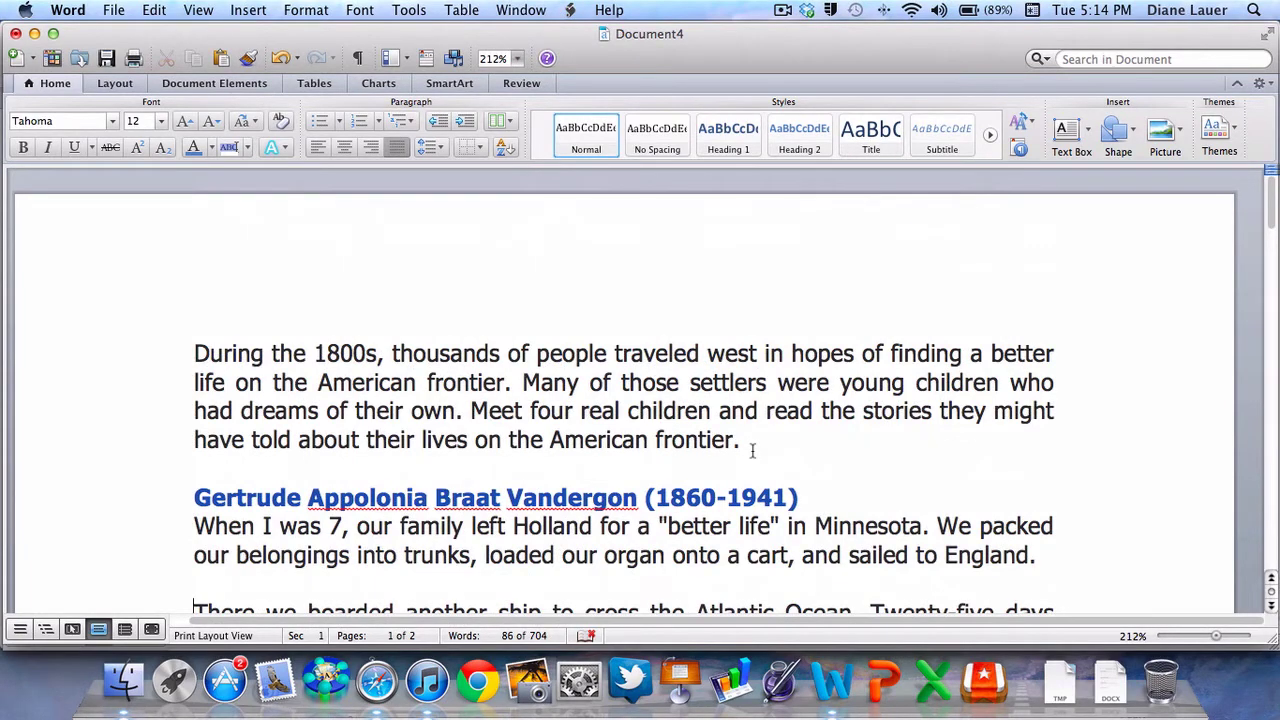
{"action": "key", "text": "ctrl+Up"}
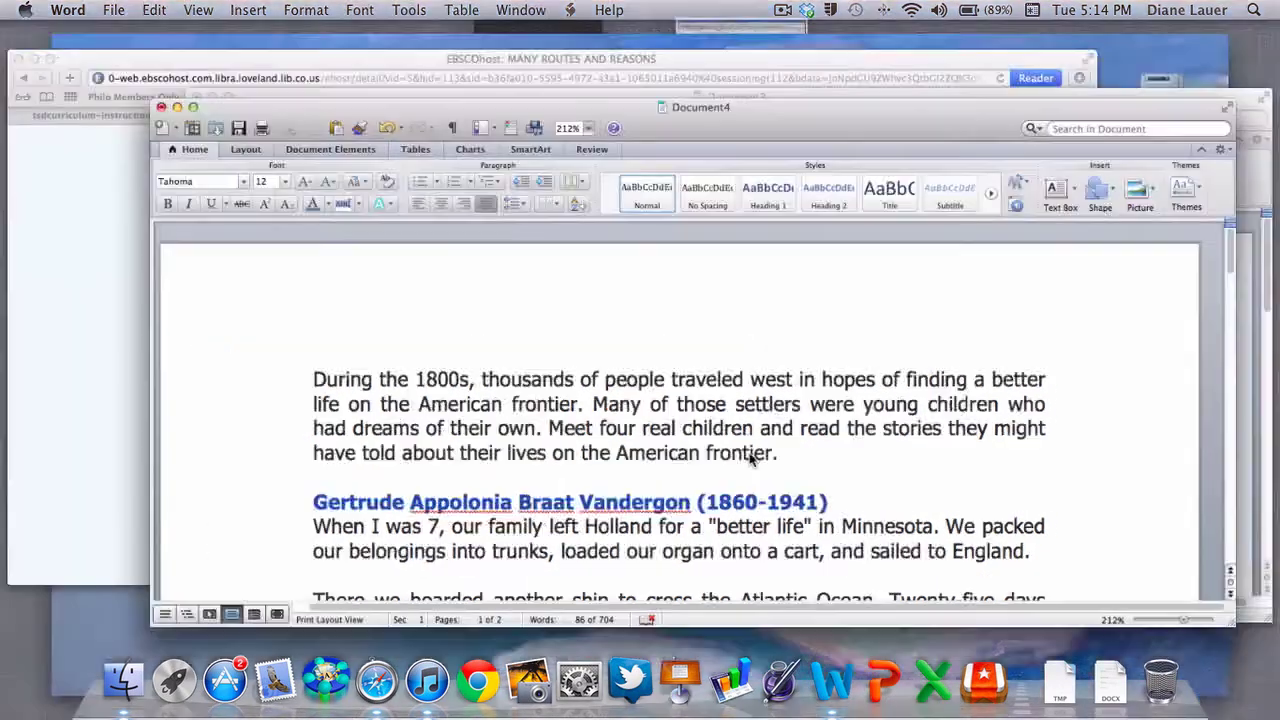
Back in the EBSCOhost results, scroll to result 5 'Coming to AMERICA.' and open its PDF Full Text
{"action": "left_click", "coordinate": [370, 359]}
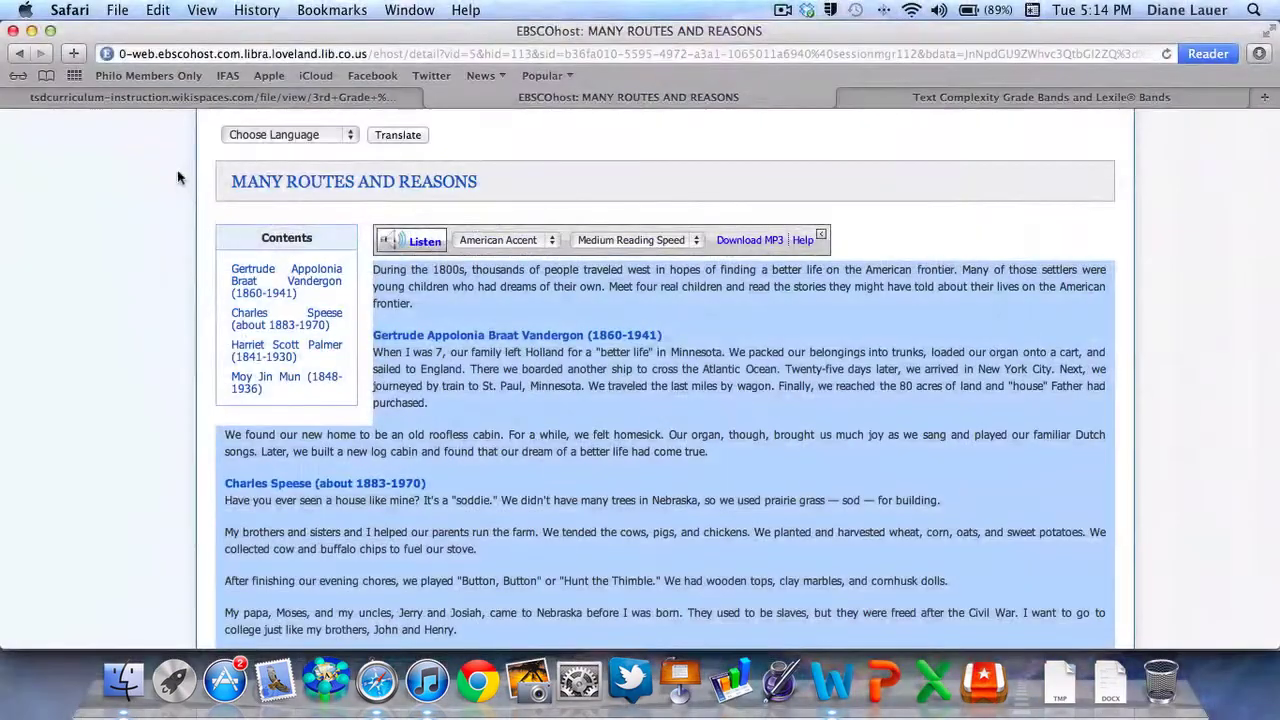
{"action": "left_click", "coordinate": [19, 54]}
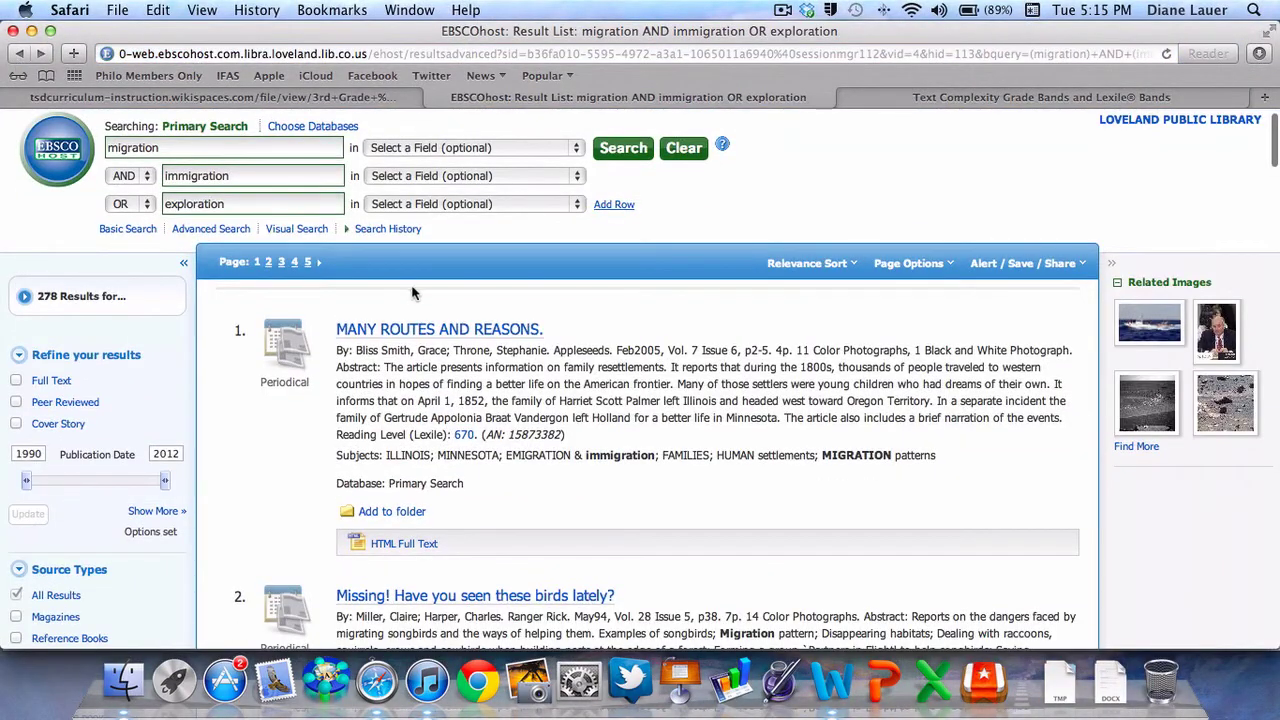
{"action": "scroll", "coordinate": [634, 366], "scroll_direction": "down", "scroll_amount": 3}
{"action": "scroll", "coordinate": [634, 366], "scroll_direction": "down", "scroll_amount": 3}
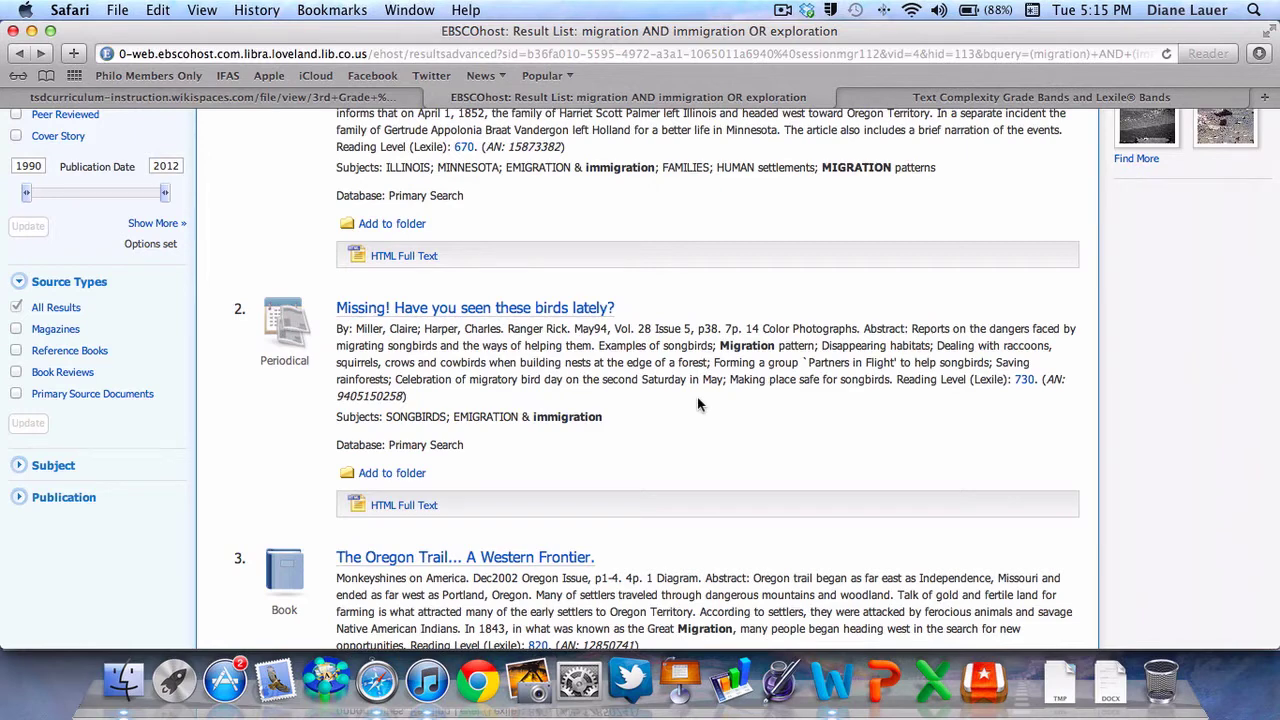
{"action": "scroll", "coordinate": [697, 404], "scroll_direction": "down", "scroll_amount": 5}
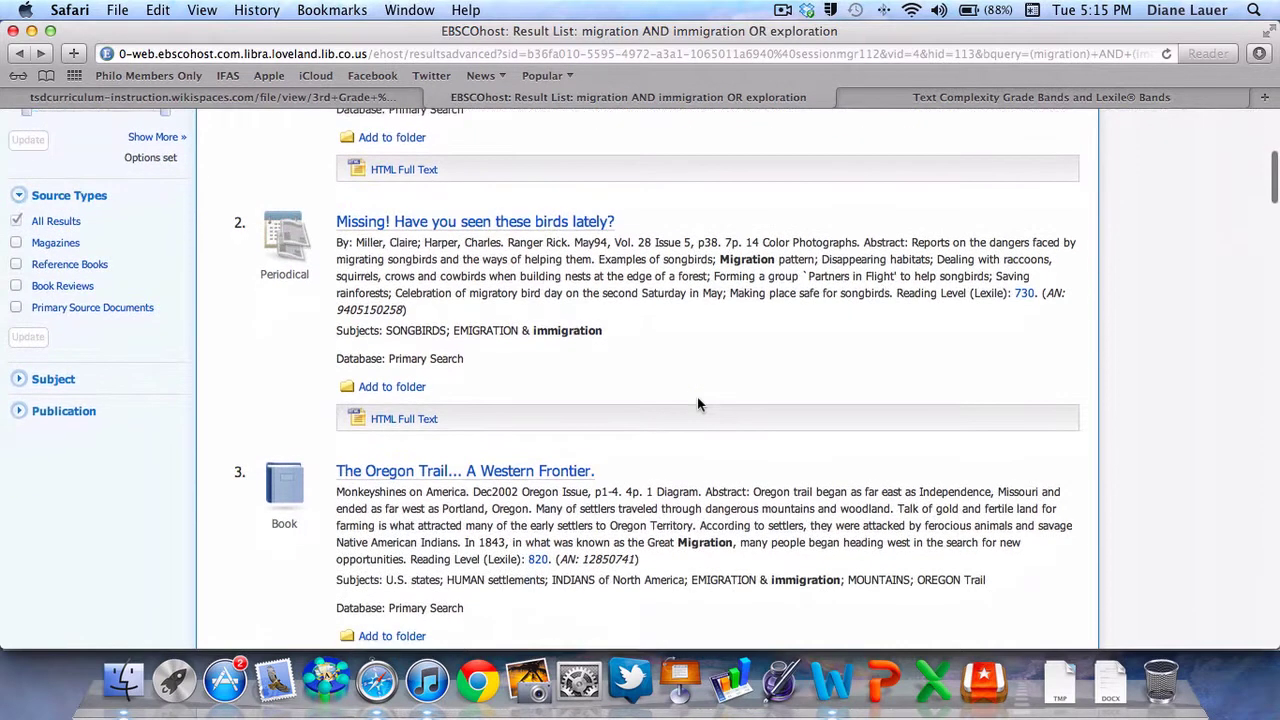
{"action": "scroll", "coordinate": [697, 399], "scroll_direction": "down", "scroll_amount": 3}
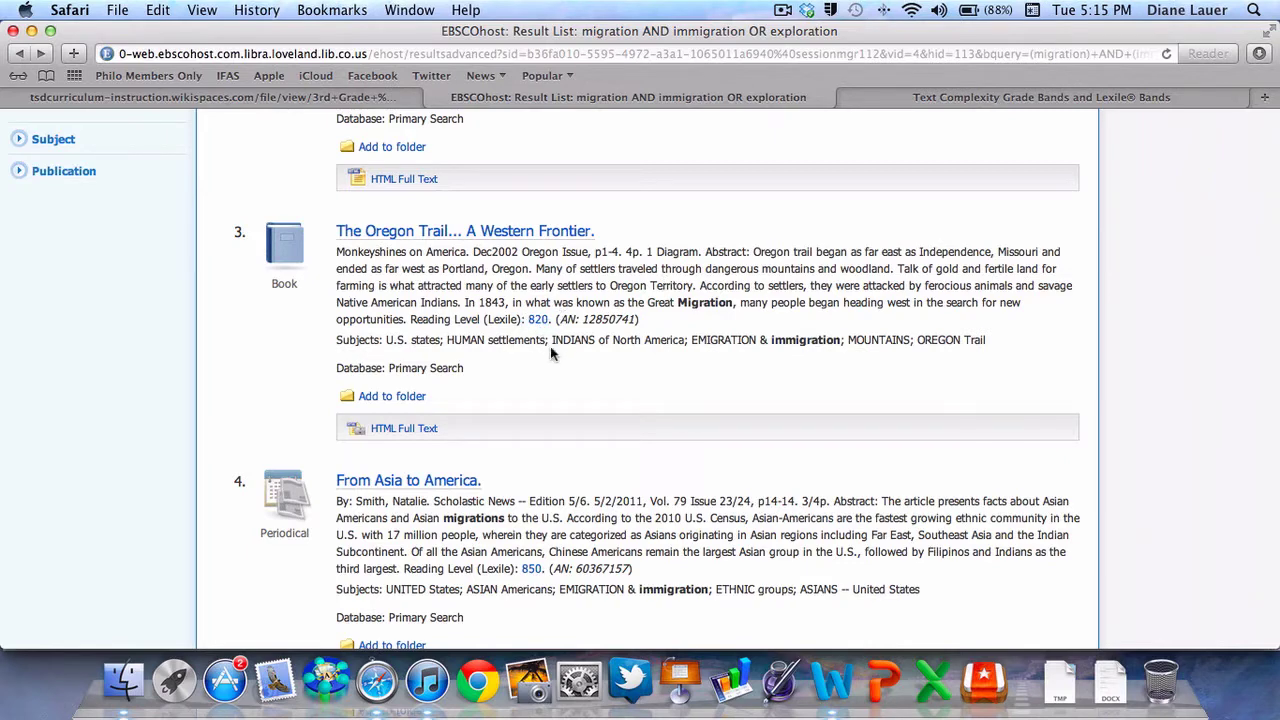
{"action": "scroll", "coordinate": [550, 353], "scroll_direction": "down", "scroll_amount": 1}
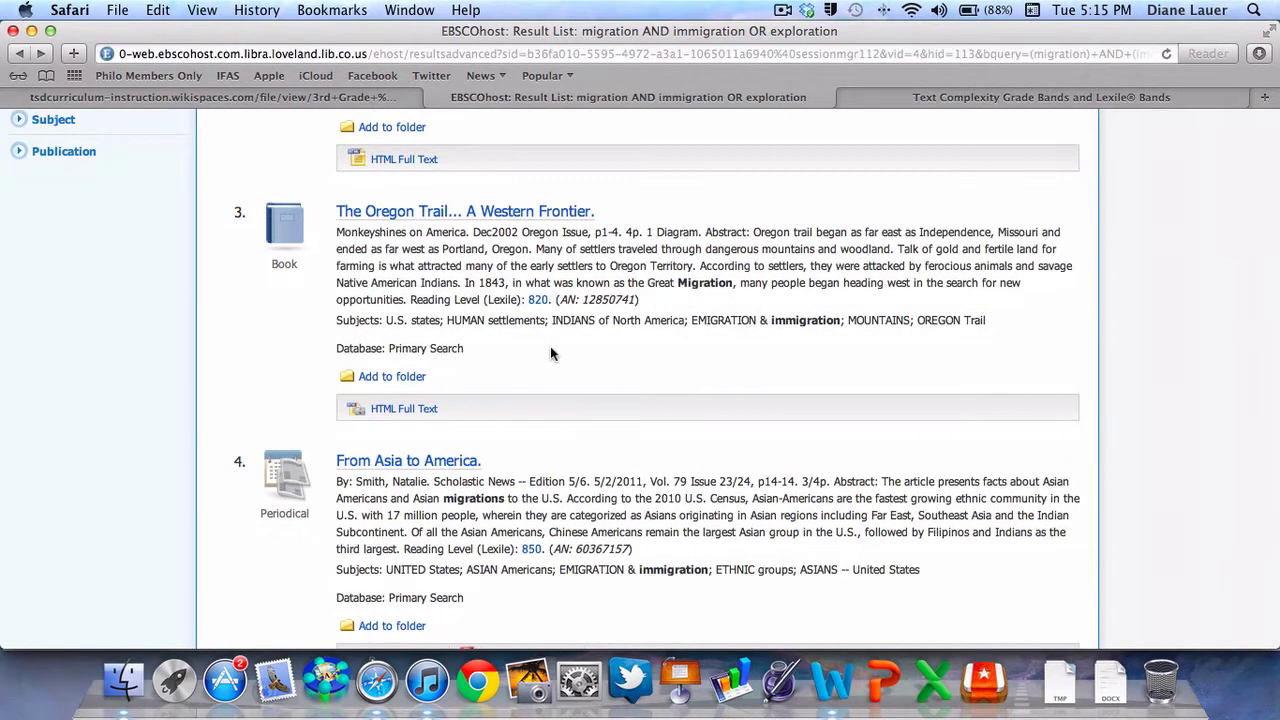
{"action": "scroll", "coordinate": [550, 353], "scroll_direction": "down", "scroll_amount": 5}
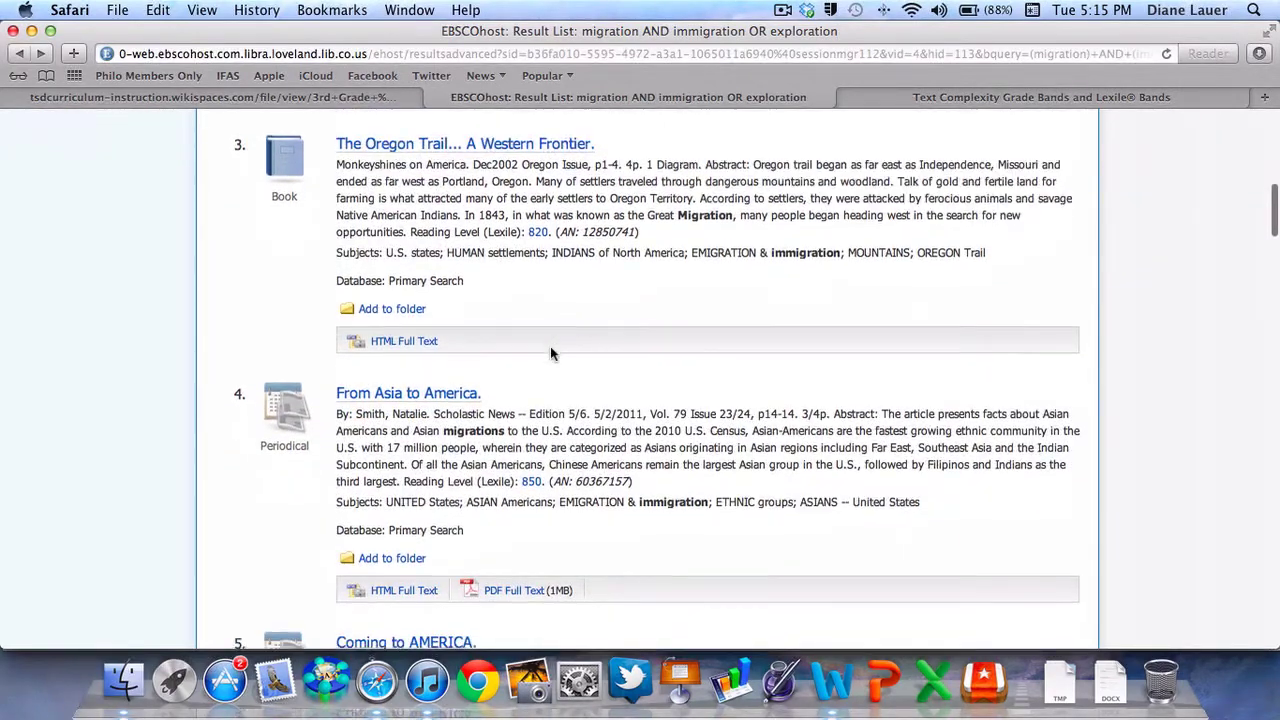
{"action": "scroll", "coordinate": [550, 353], "scroll_direction": "down", "scroll_amount": 6}
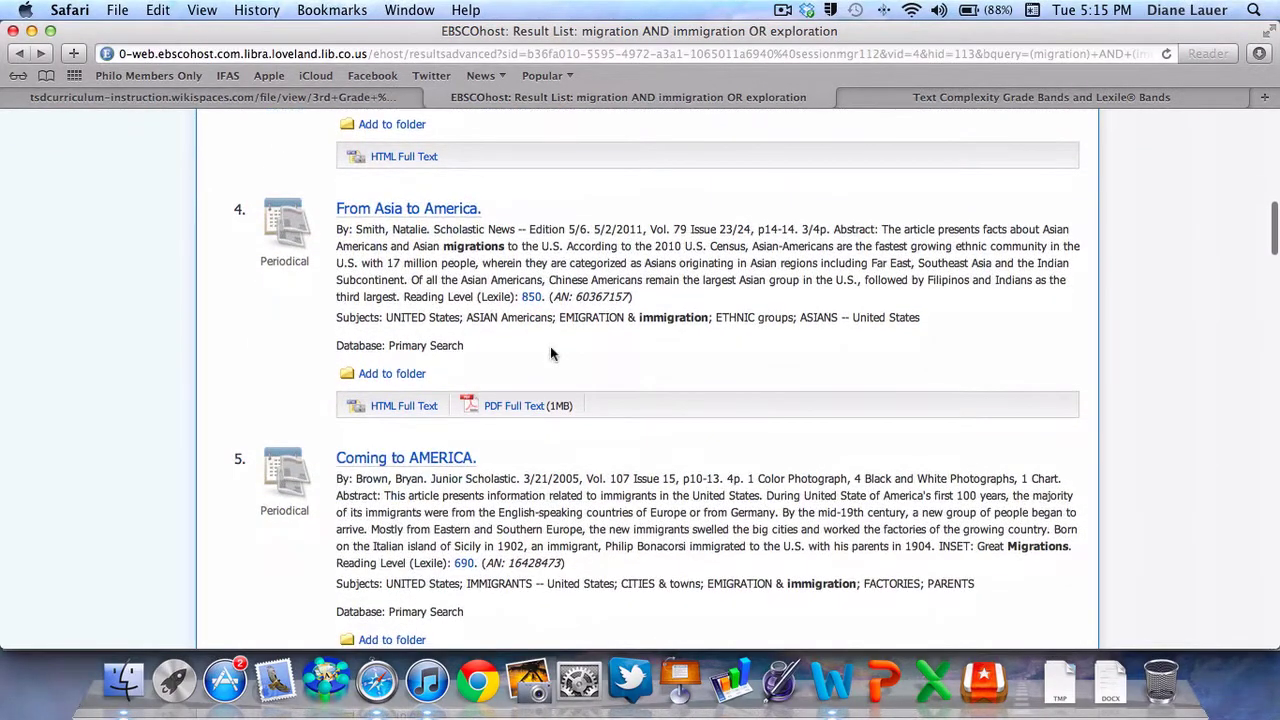
{"action": "scroll", "coordinate": [550, 353], "scroll_direction": "down", "scroll_amount": 1}
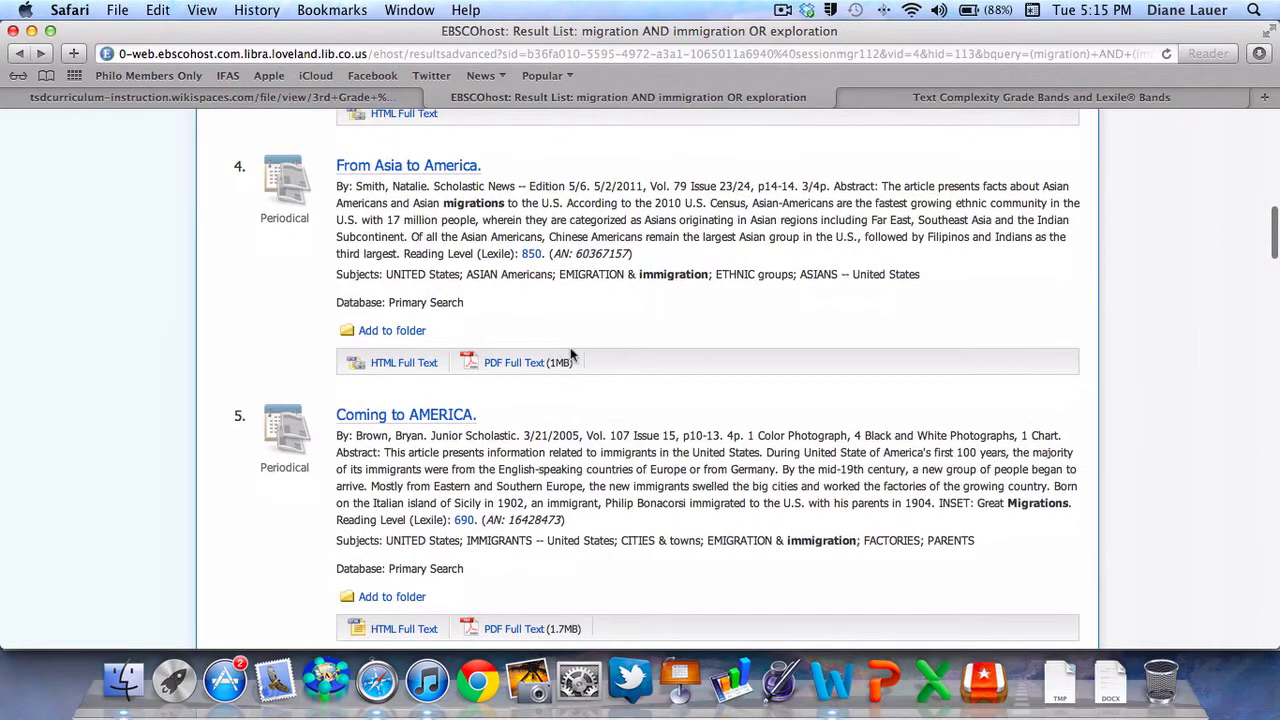
{"action": "scroll", "coordinate": [640, 357], "scroll_direction": "down", "scroll_amount": 8}
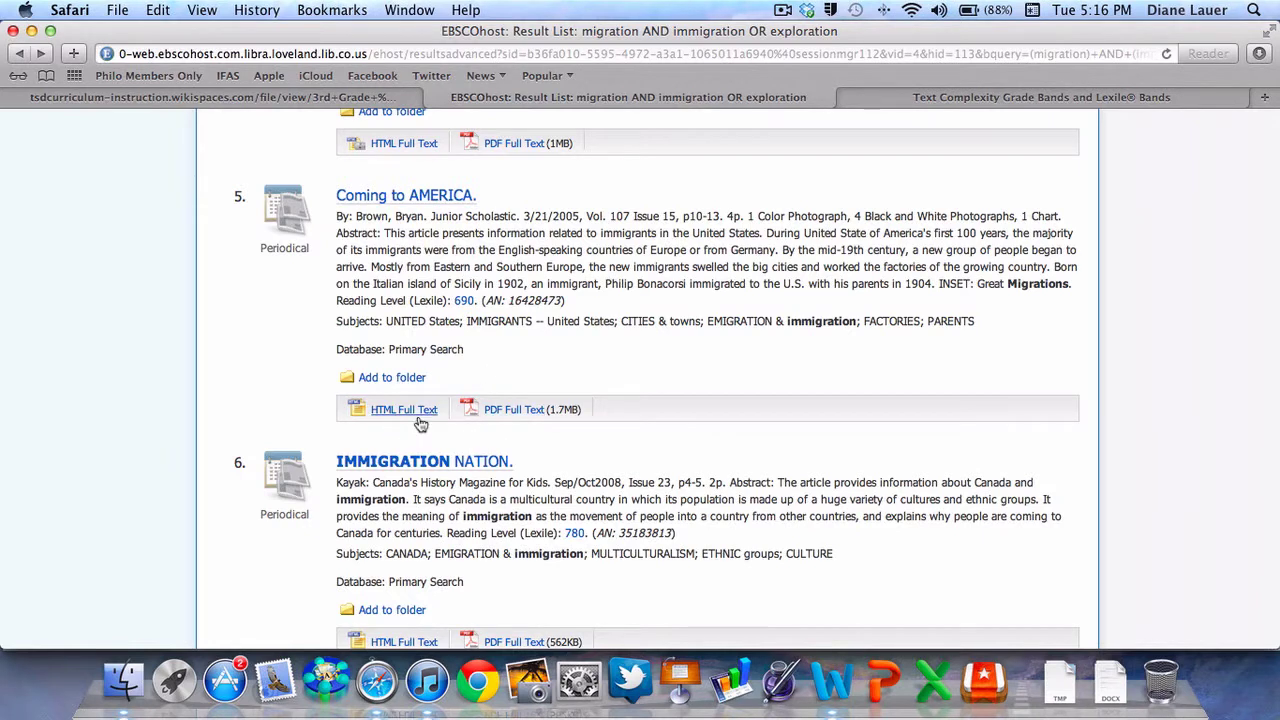
{"action": "left_click", "coordinate": [520, 412]}
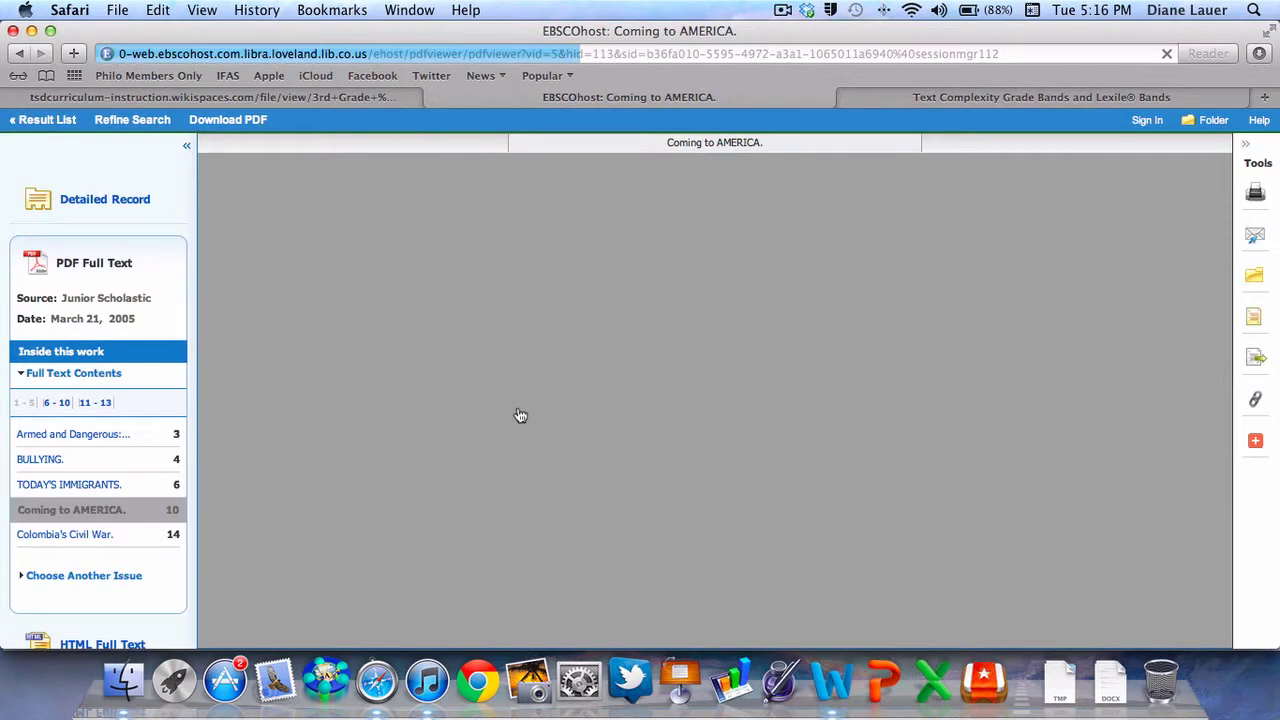
Open the 'Coming to AMERICA.' PDF file in its own new Safari tab via Download PDF
{"action": "left_click", "coordinate": [217, 120]}
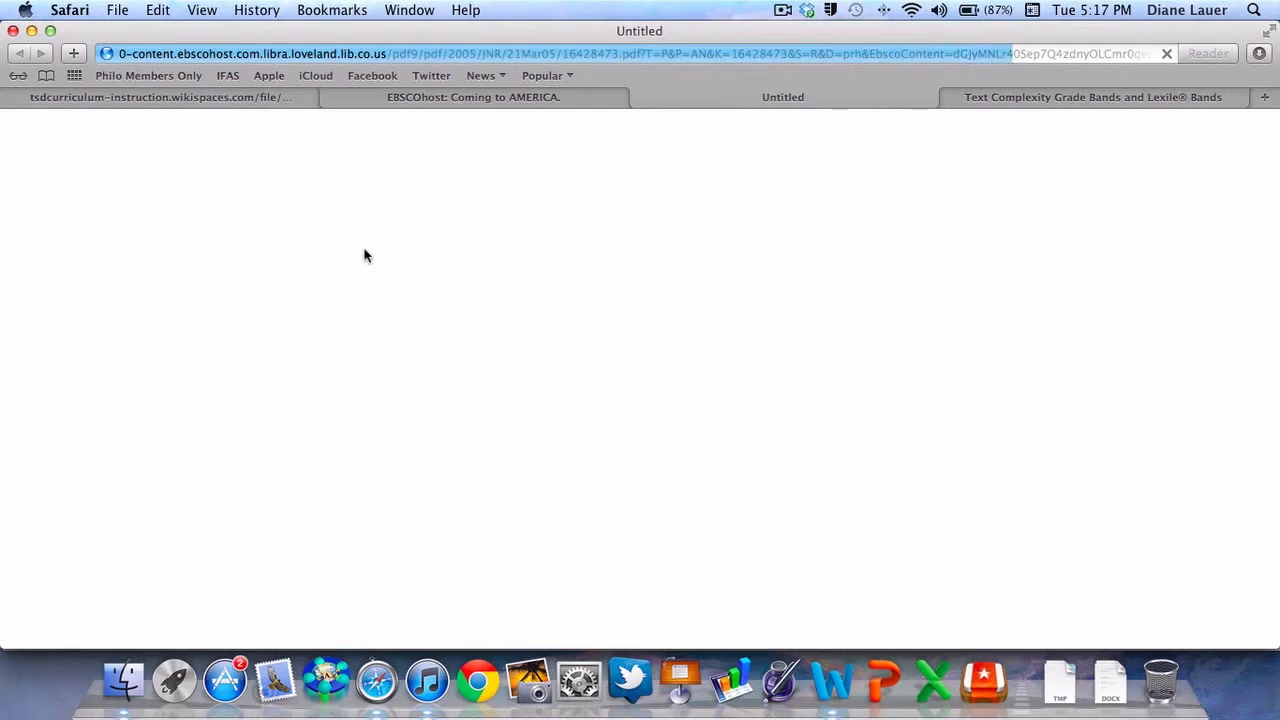
View the 'Coming to AMERICA' PDF full-width and read through the whole article
{"action": "left_click", "coordinate": [463, 100]}
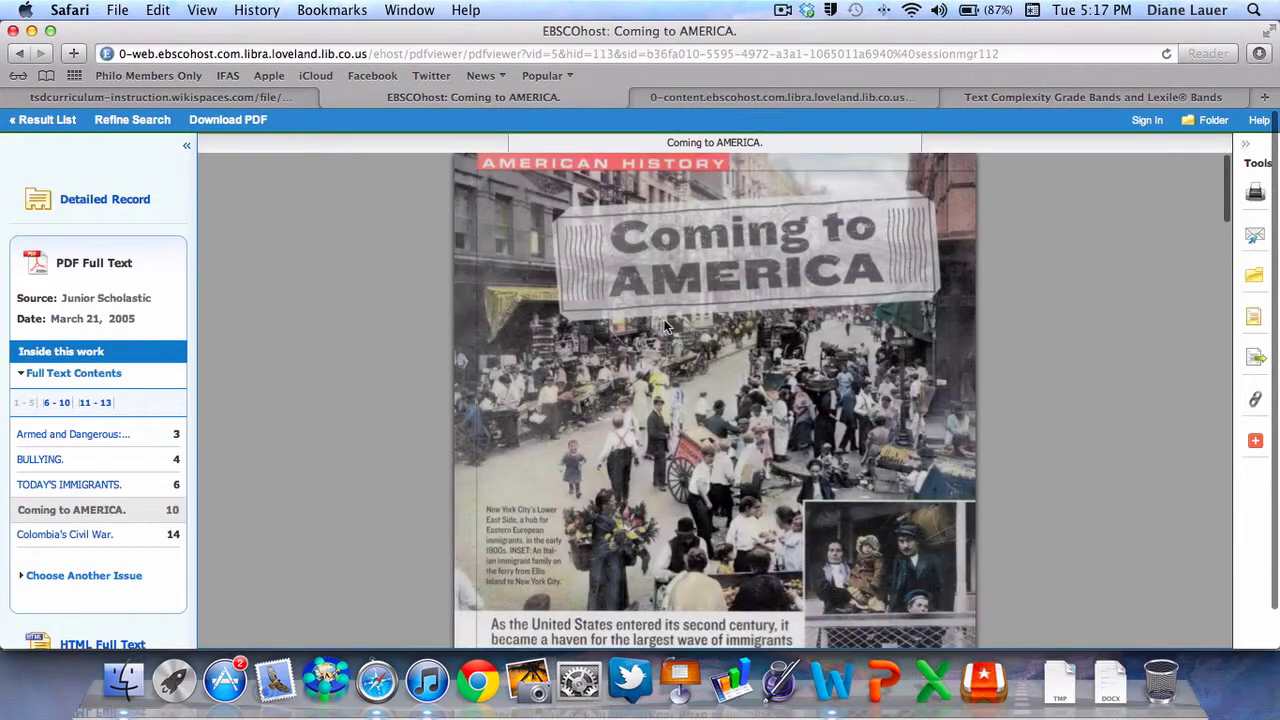
{"action": "left_click", "coordinate": [753, 99]}
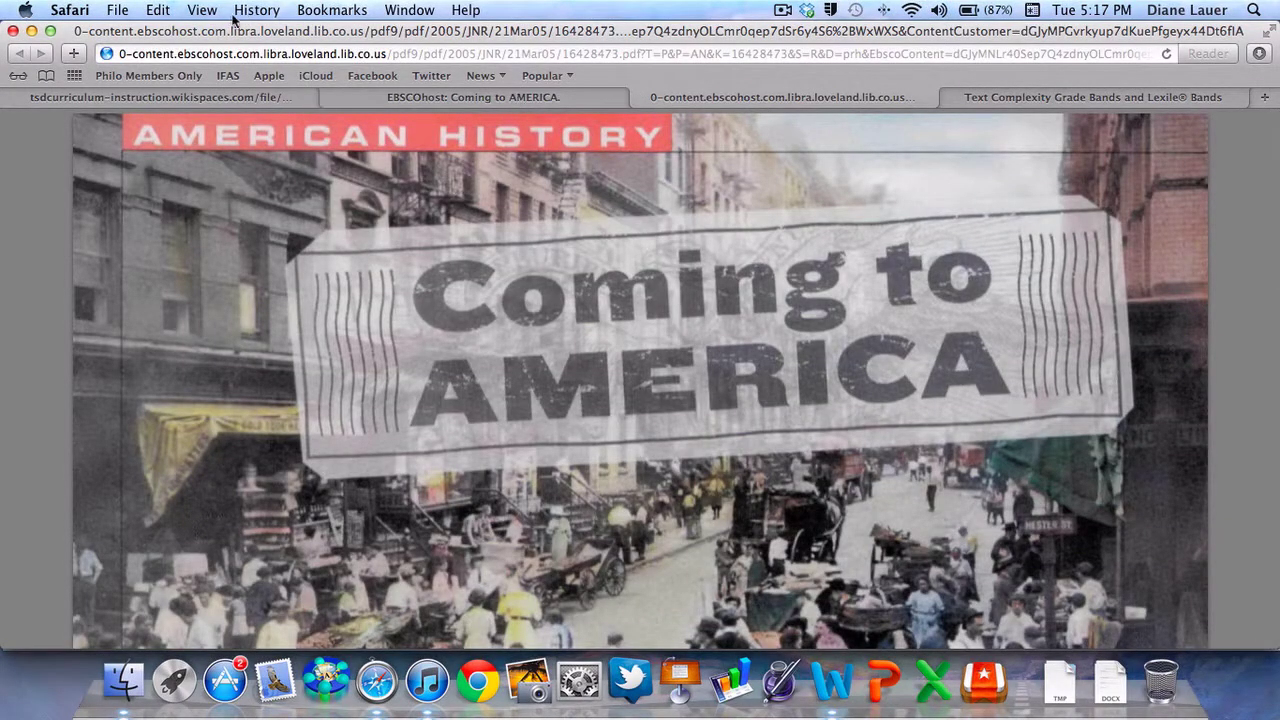
{"action": "left_click", "coordinate": [417, 97]}
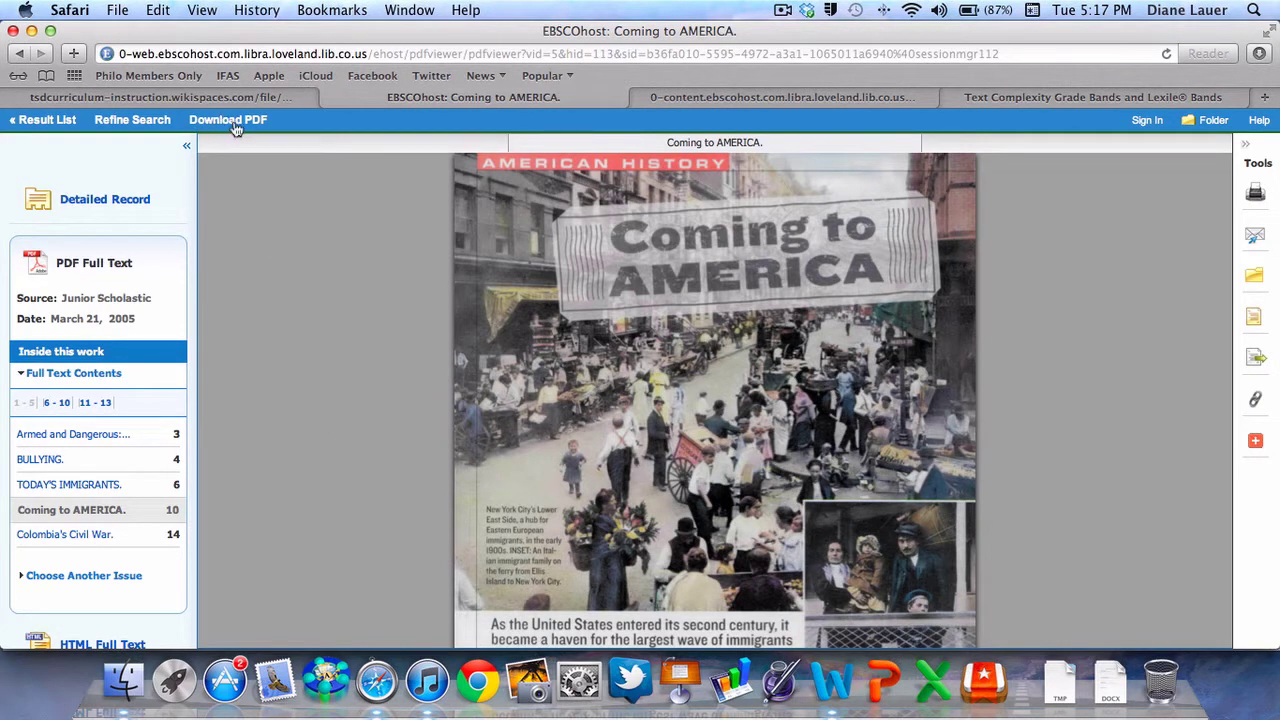
{"action": "left_click", "coordinate": [746, 97]}
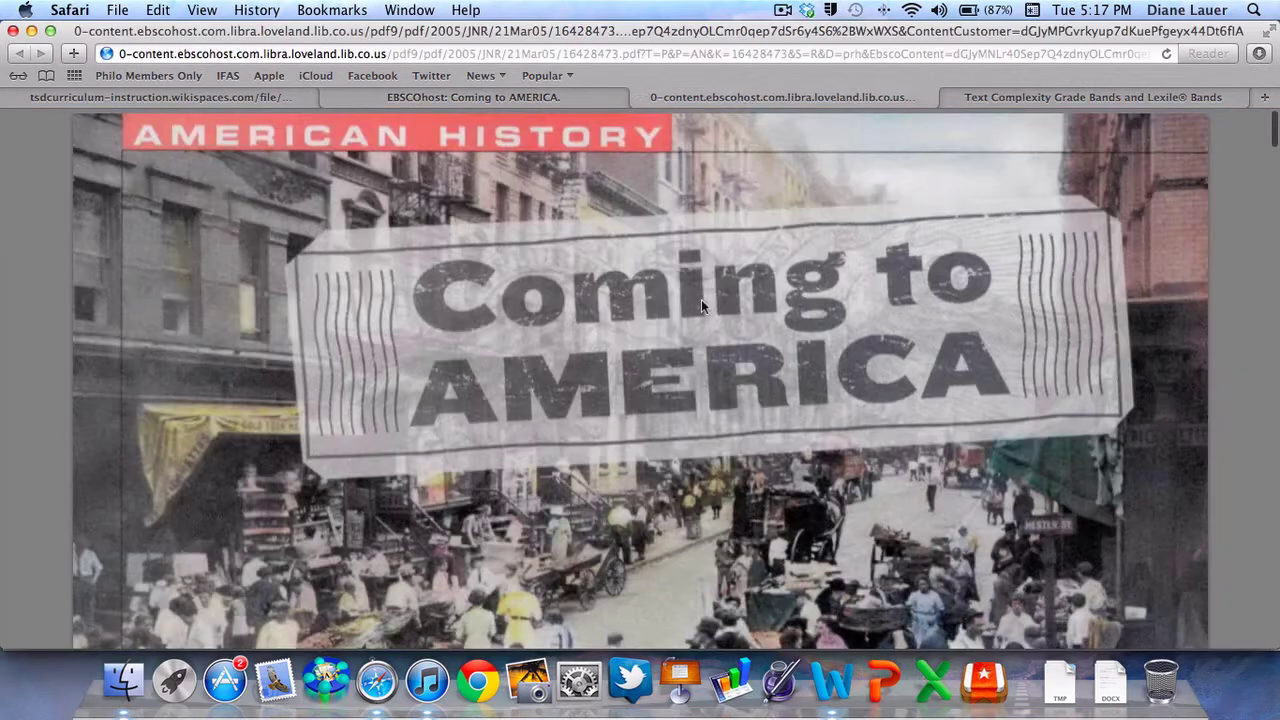
{"action": "scroll", "coordinate": [724, 397], "scroll_direction": "down", "scroll_amount": 1}
{"action": "scroll", "coordinate": [726, 398], "scroll_direction": "down", "scroll_amount": 5}
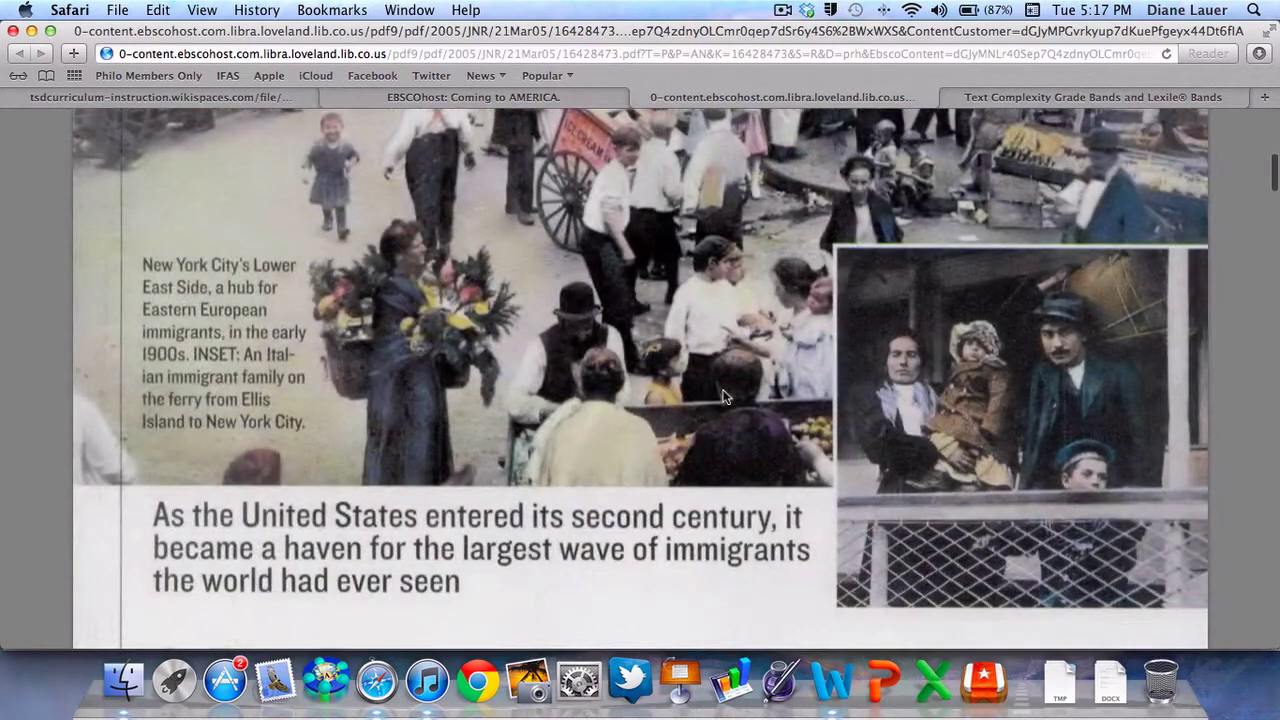
{"action": "scroll", "coordinate": [726, 398], "scroll_direction": "down", "scroll_amount": 2}
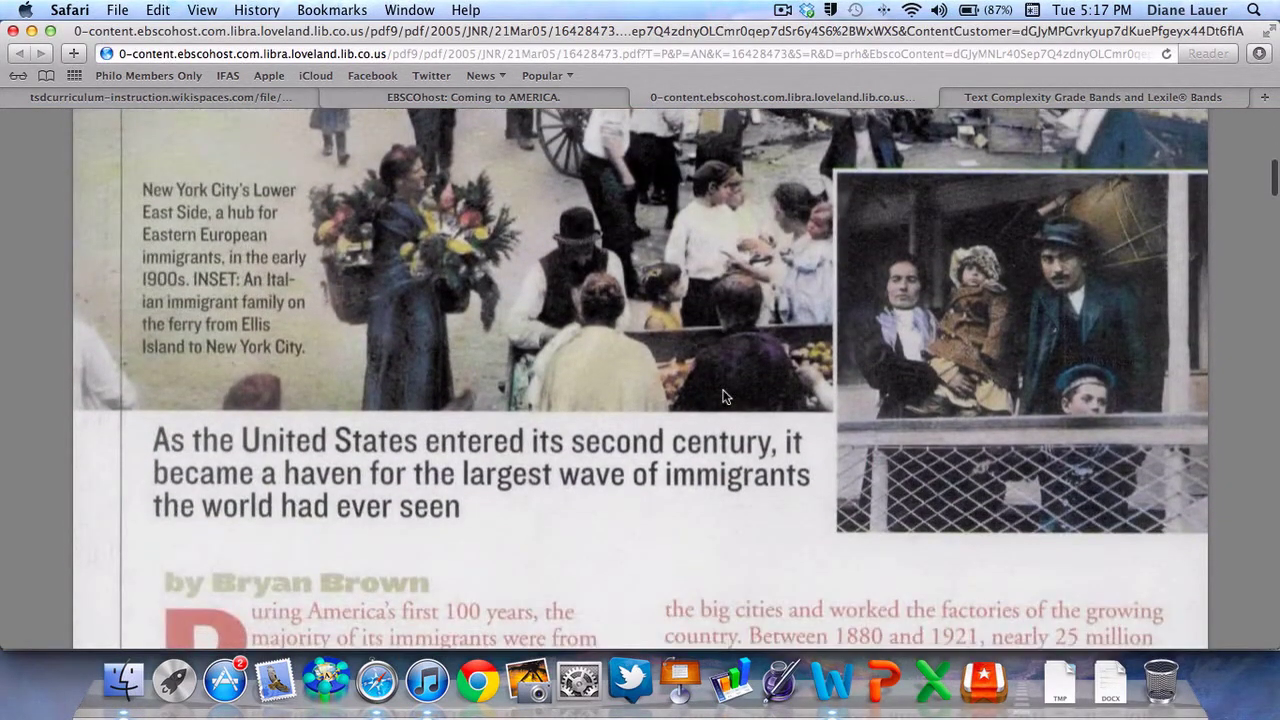
{"action": "scroll", "coordinate": [726, 398], "scroll_direction": "down", "scroll_amount": 6}
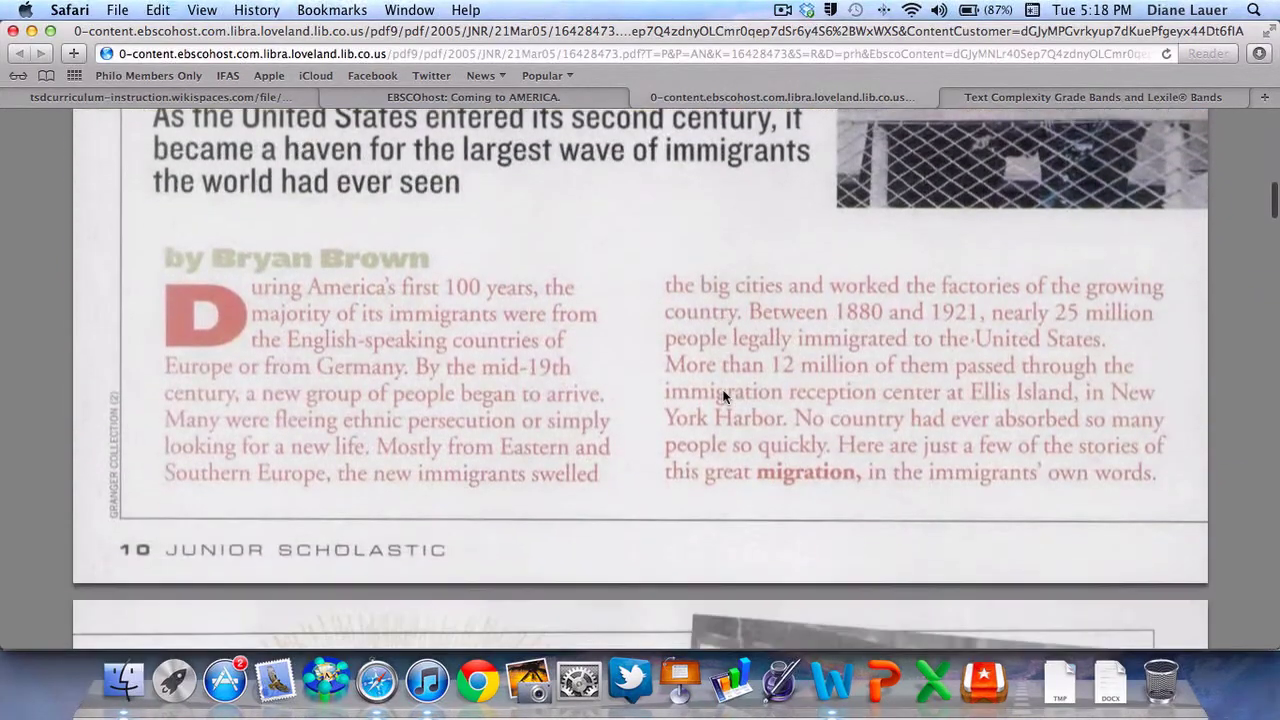
{"action": "scroll", "coordinate": [628, 386], "scroll_direction": "down", "scroll_amount": 6}
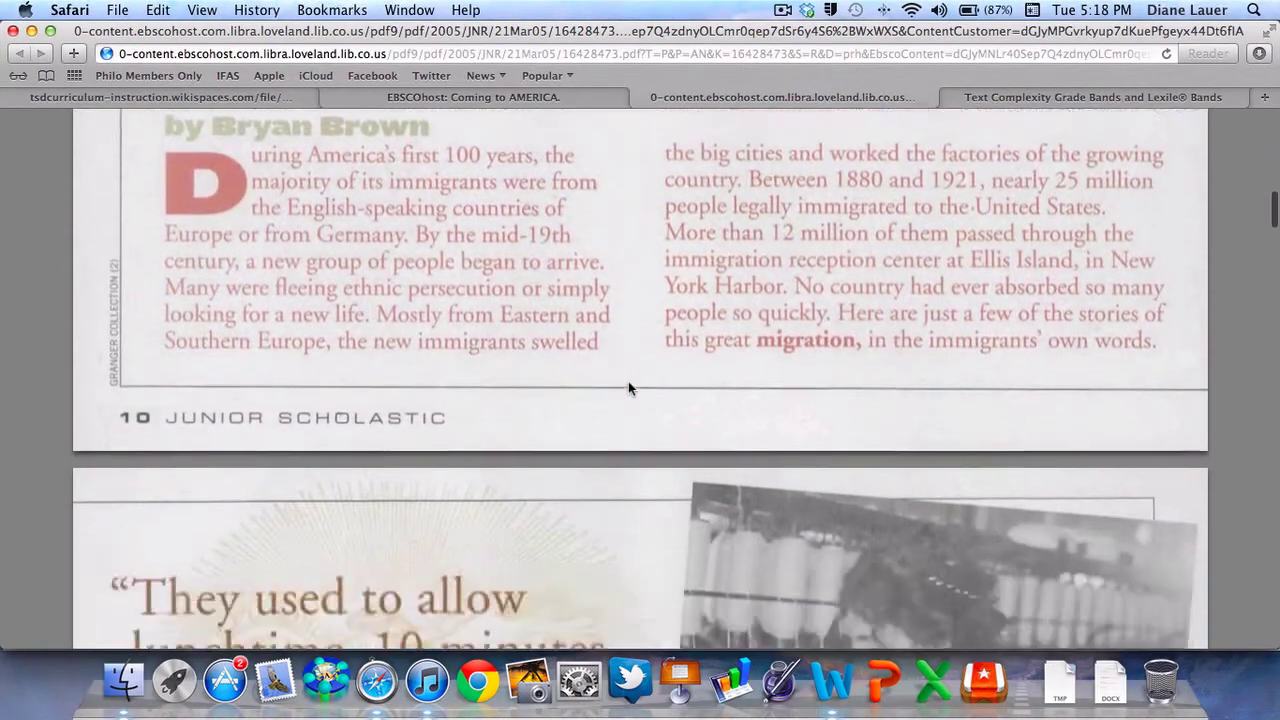
{"action": "scroll", "coordinate": [628, 382], "scroll_direction": "down", "scroll_amount": 7}
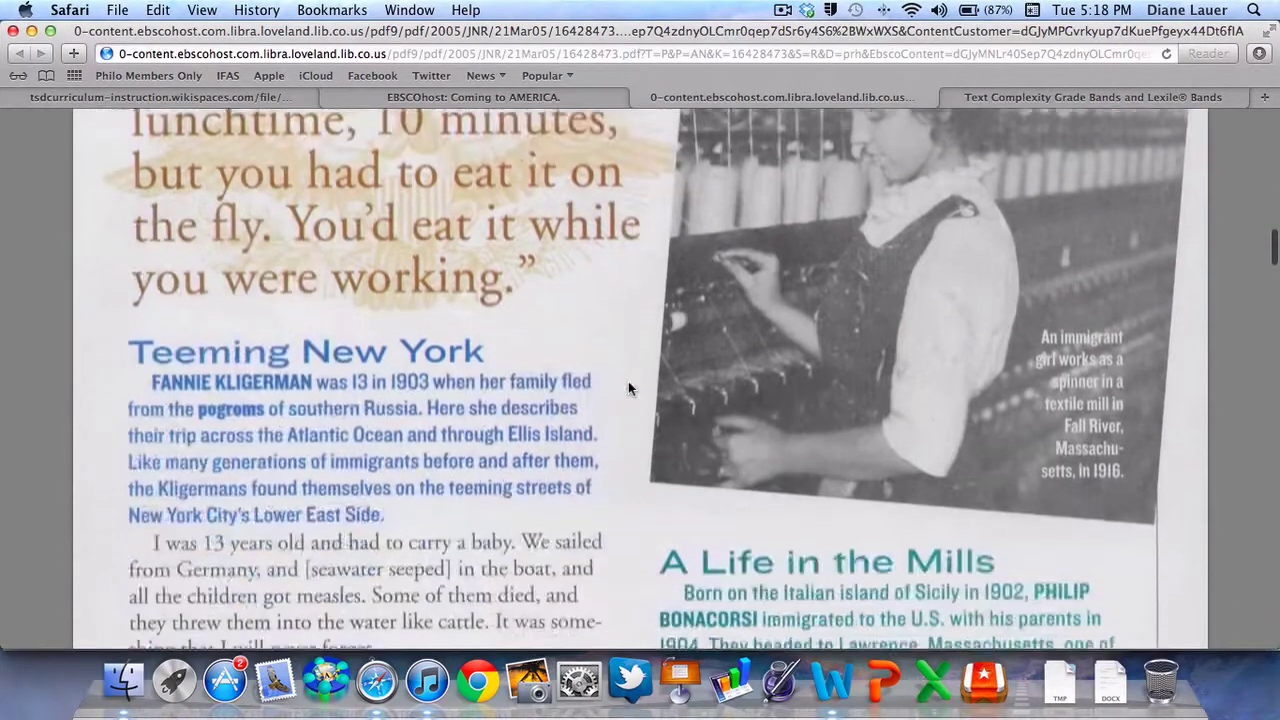
{"action": "scroll", "coordinate": [628, 388], "scroll_direction": "down", "scroll_amount": 3}
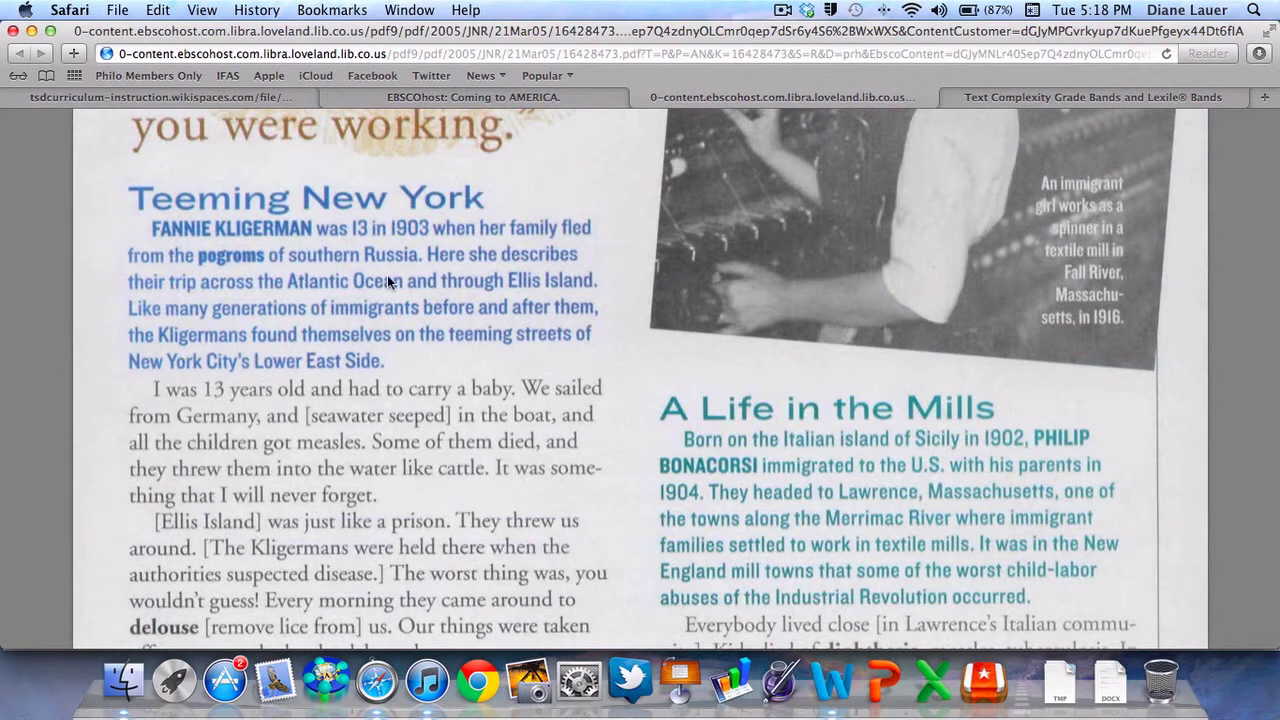
{"action": "scroll", "coordinate": [387, 275], "scroll_direction": "down", "scroll_amount": 3}
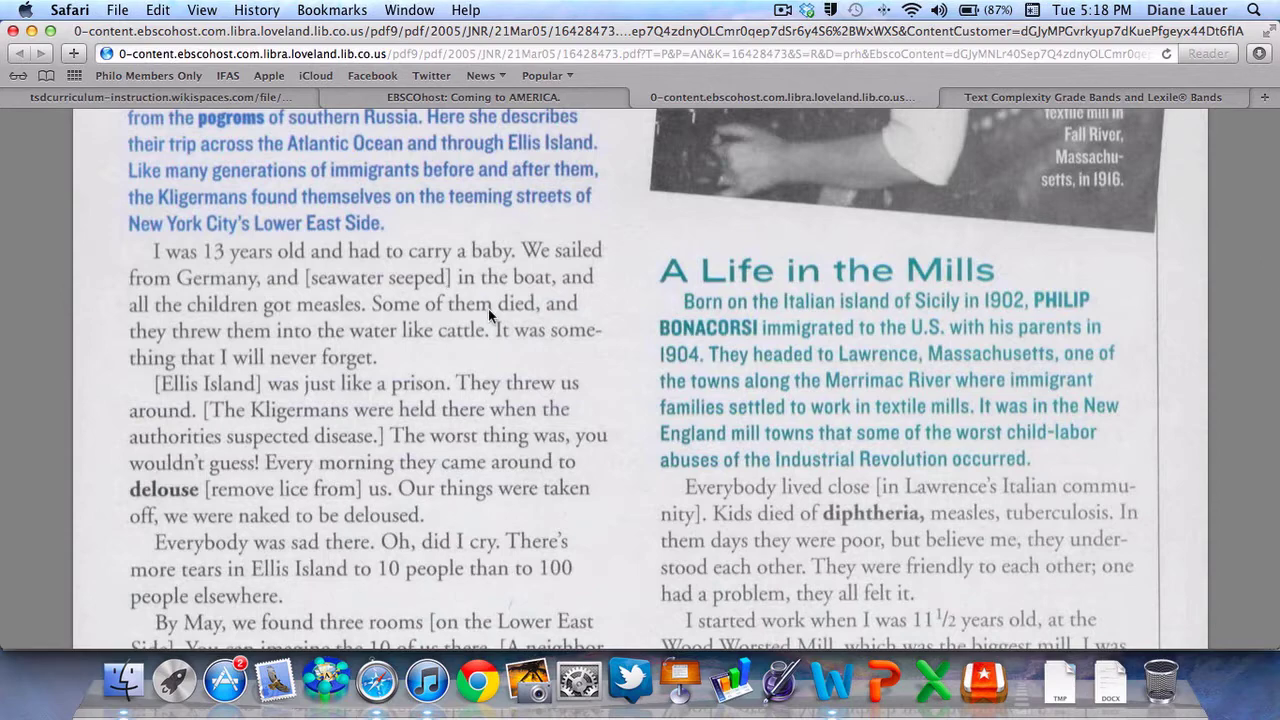
{"action": "scroll", "coordinate": [463, 340], "scroll_direction": "down", "scroll_amount": 3}
{"action": "scroll", "coordinate": [463, 340], "scroll_direction": "down", "scroll_amount": 3}
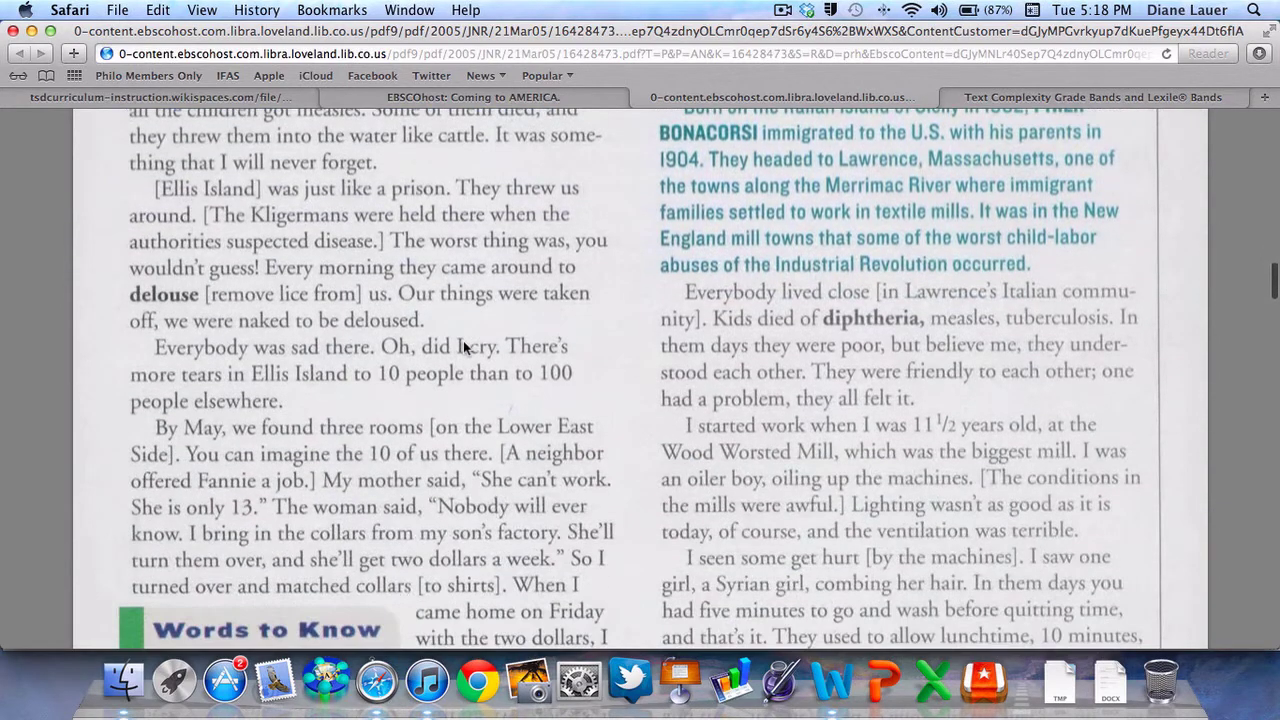
{"action": "scroll", "coordinate": [463, 340], "scroll_direction": "up", "scroll_amount": 4}
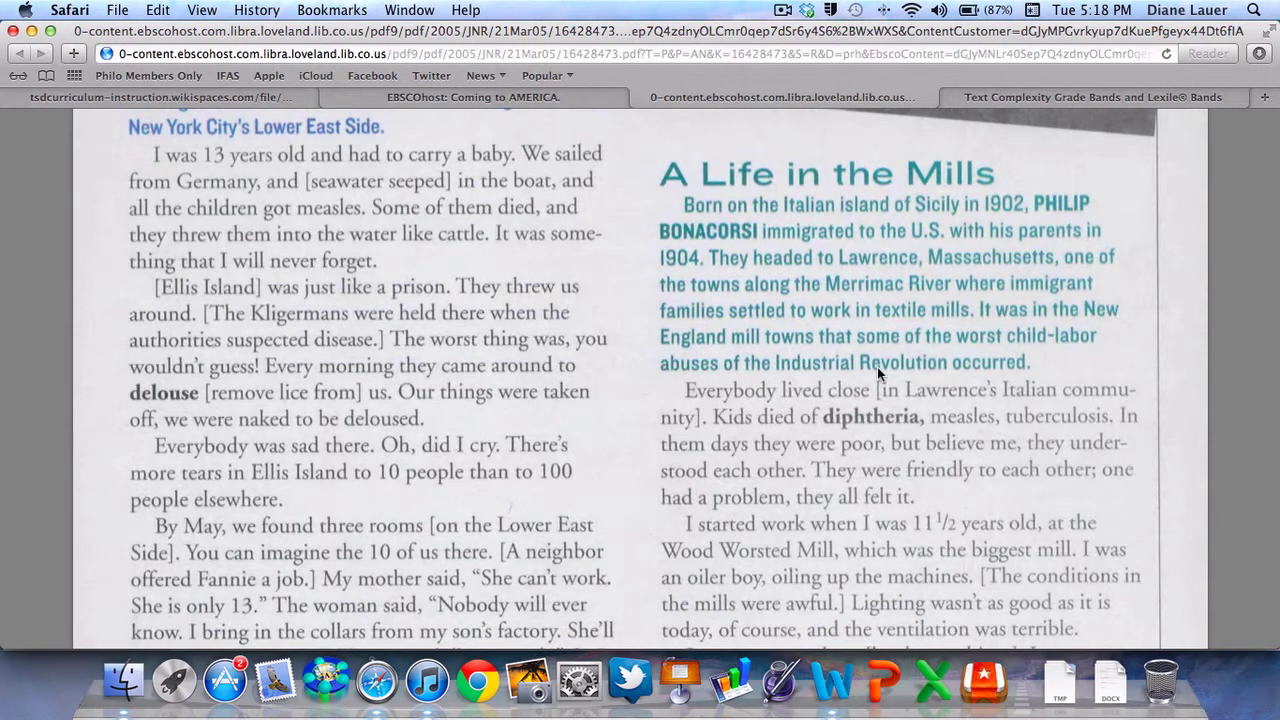
{"action": "scroll", "coordinate": [879, 372], "scroll_direction": "down", "scroll_amount": 3}
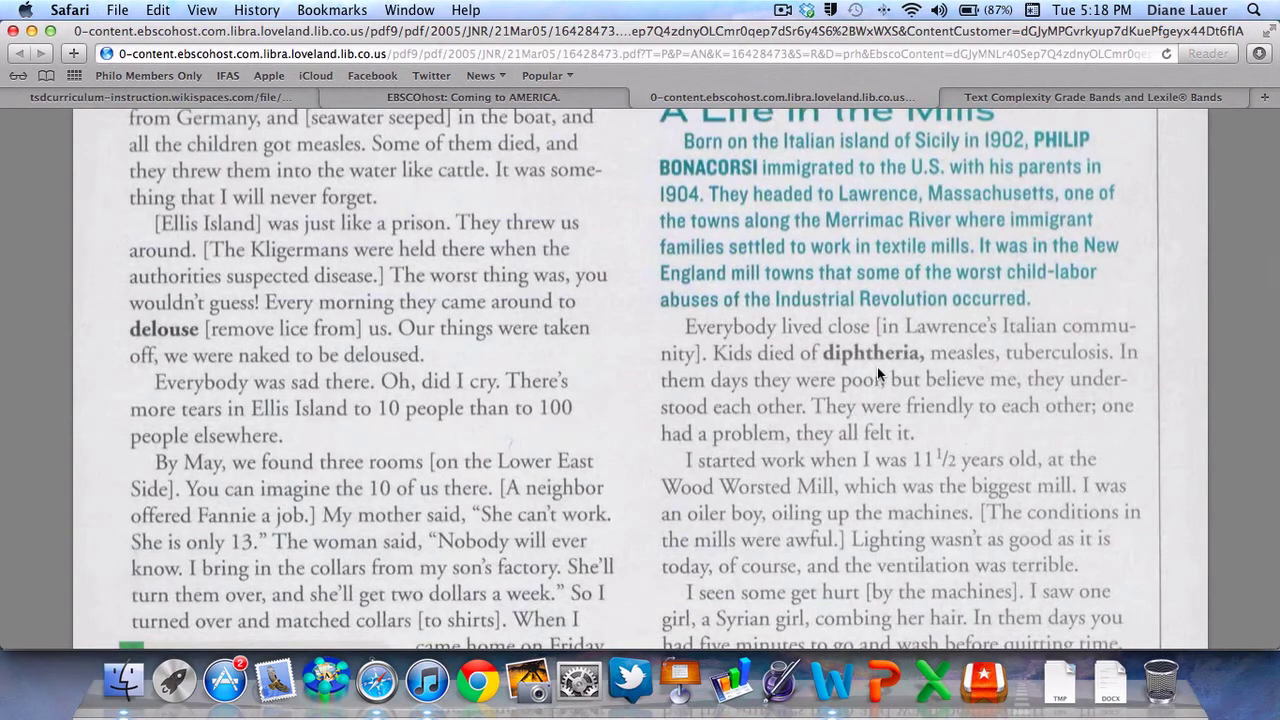
{"action": "scroll", "coordinate": [879, 372], "scroll_direction": "down", "scroll_amount": 10}
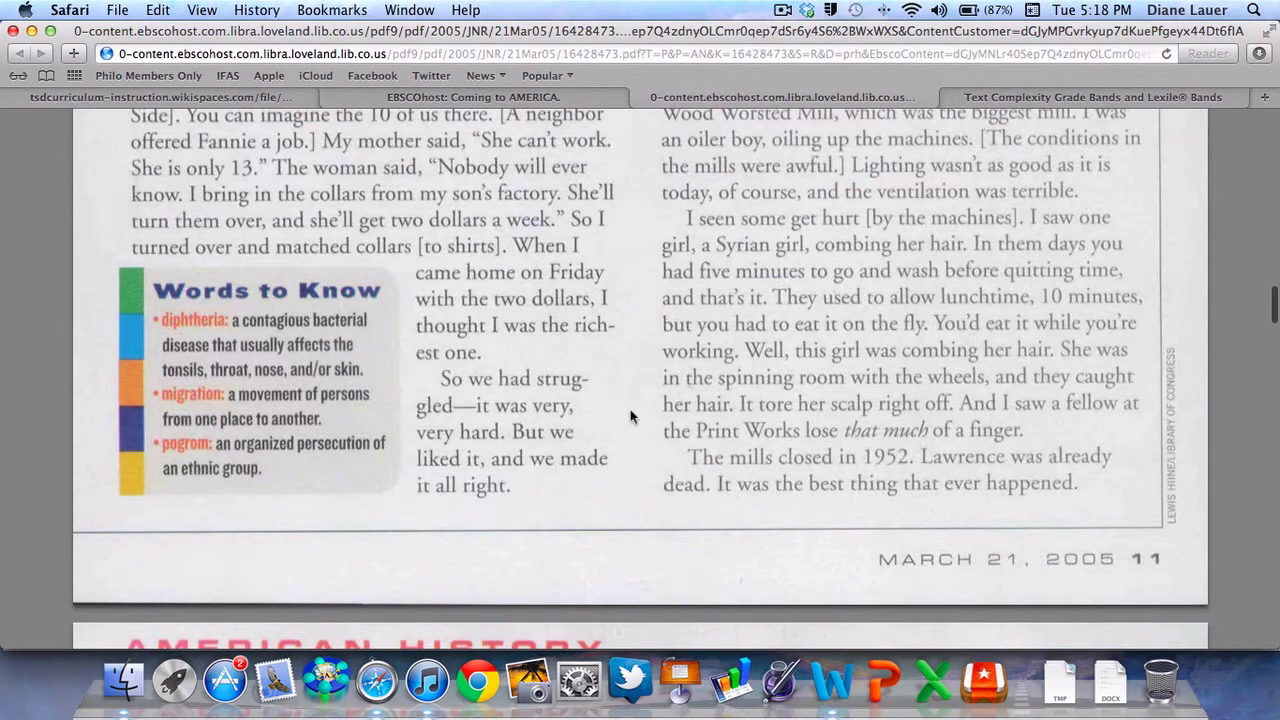
{"action": "scroll", "coordinate": [808, 397], "scroll_direction": "down", "scroll_amount": 12}
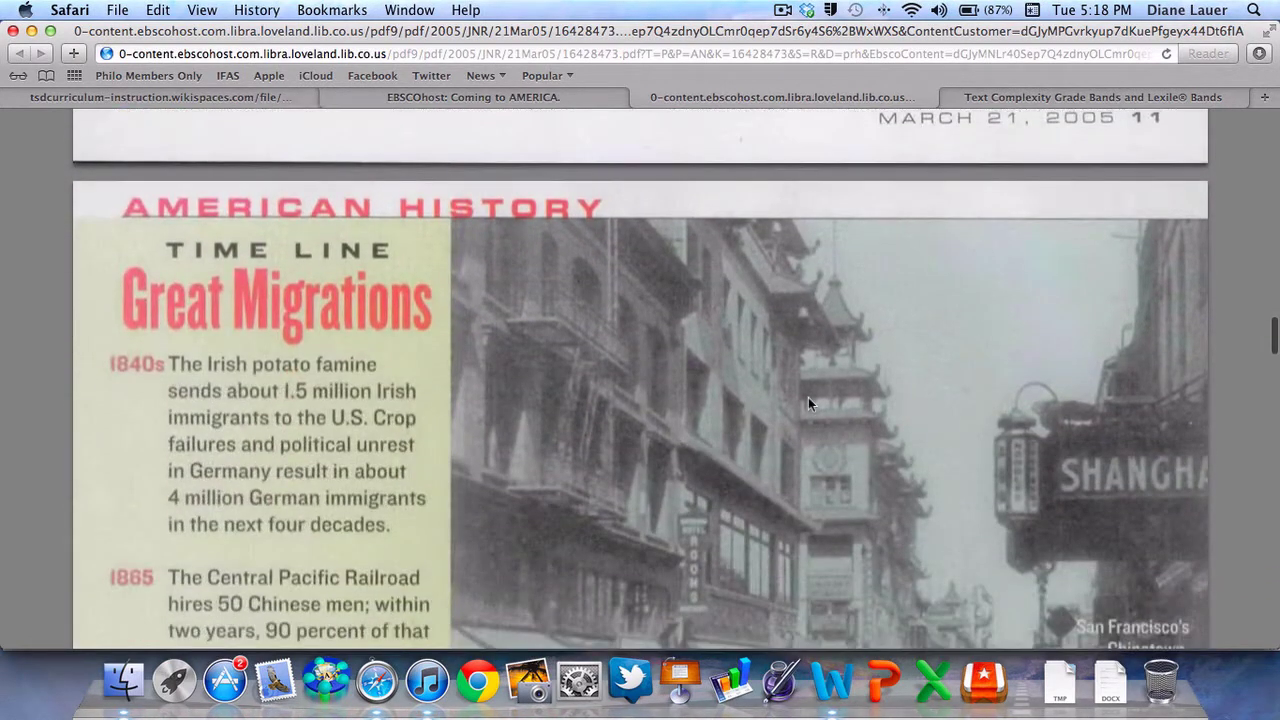
{"action": "scroll", "coordinate": [808, 403], "scroll_direction": "down", "scroll_amount": 4}
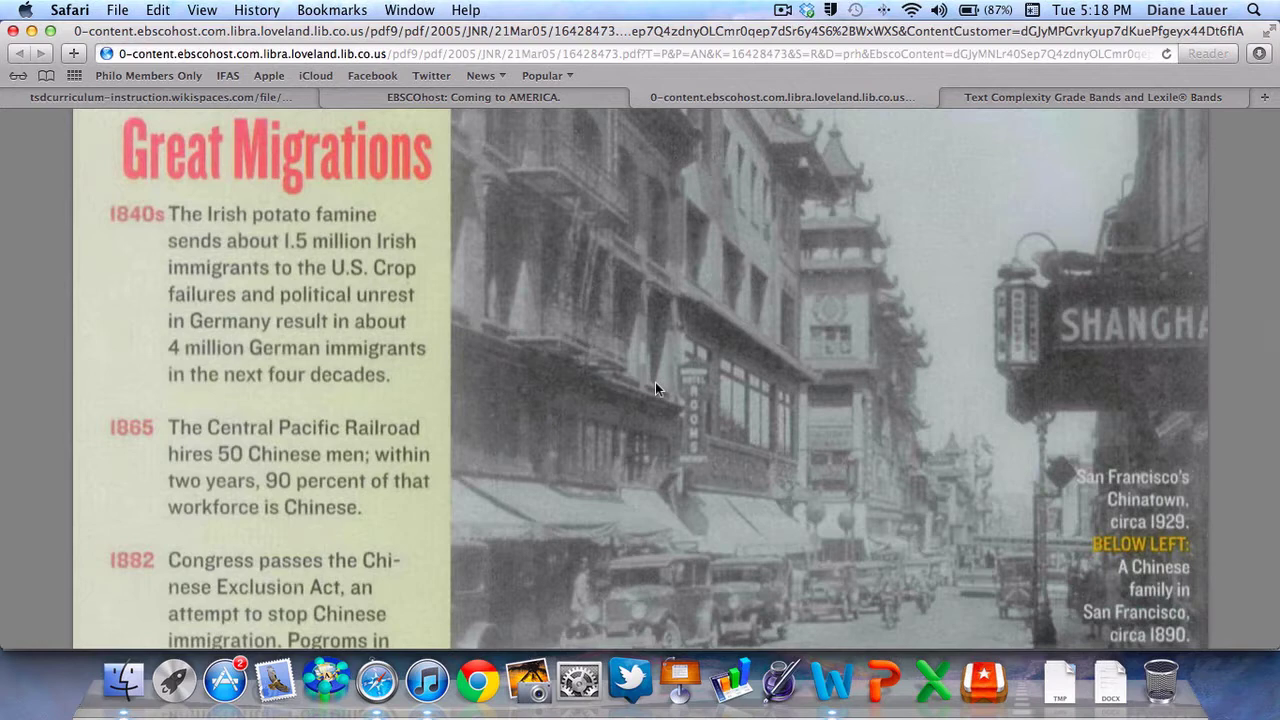
{"action": "scroll", "coordinate": [655, 384], "scroll_direction": "down", "scroll_amount": 1}
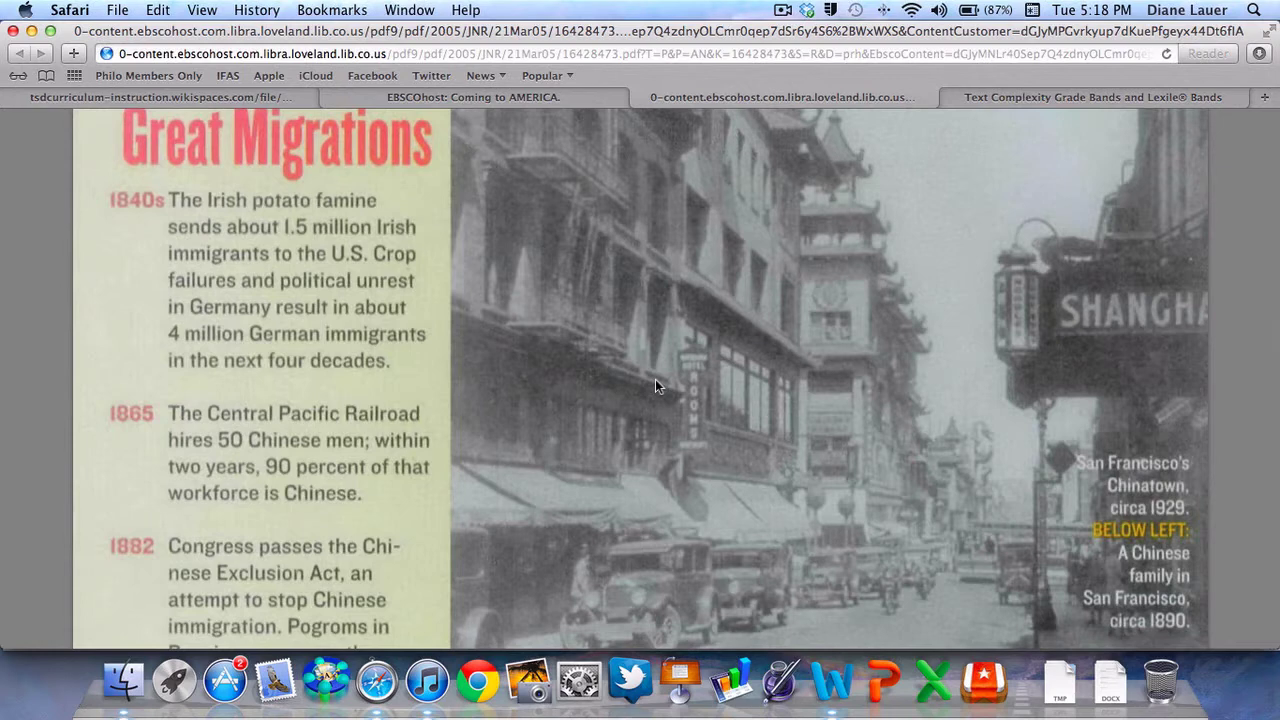
{"action": "scroll", "coordinate": [655, 386], "scroll_direction": "down", "scroll_amount": 5}
{"action": "scroll", "coordinate": [655, 386], "scroll_direction": "down", "scroll_amount": 3}
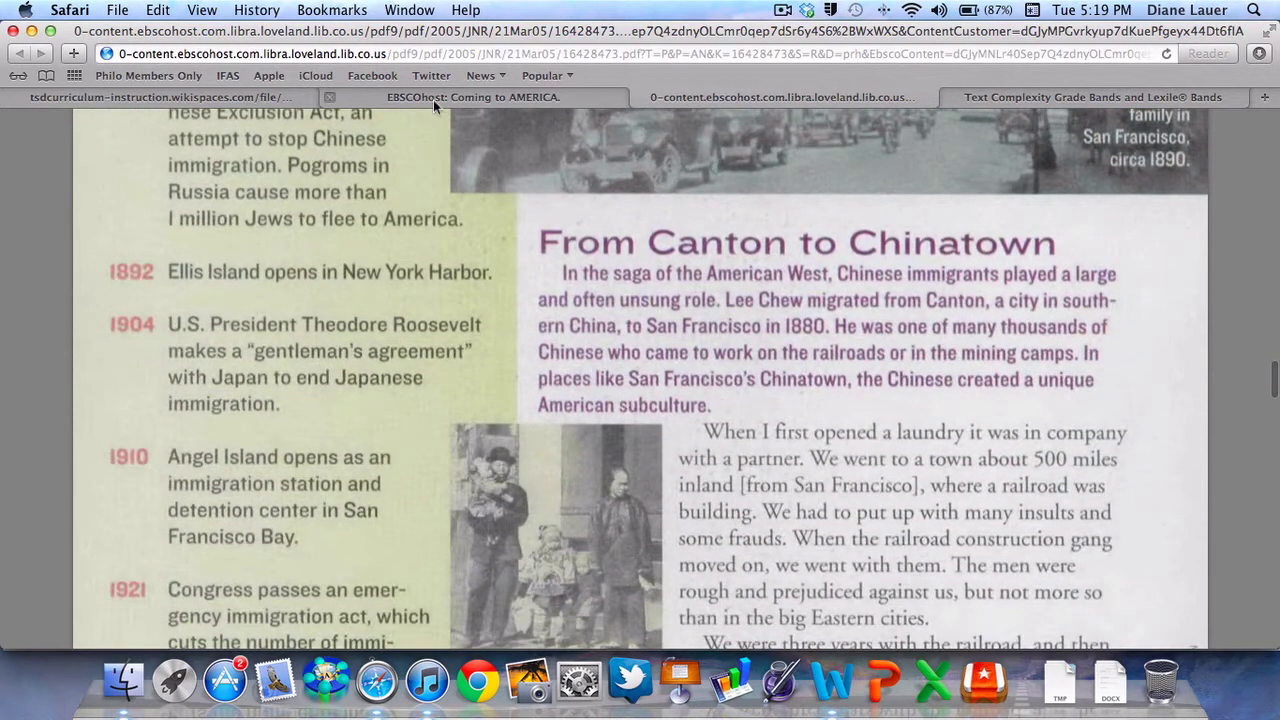
Save the PDF to Downloads and go back to the EBSCOhost search result list
{"action": "mouse_move", "coordinate": [707, 595]}
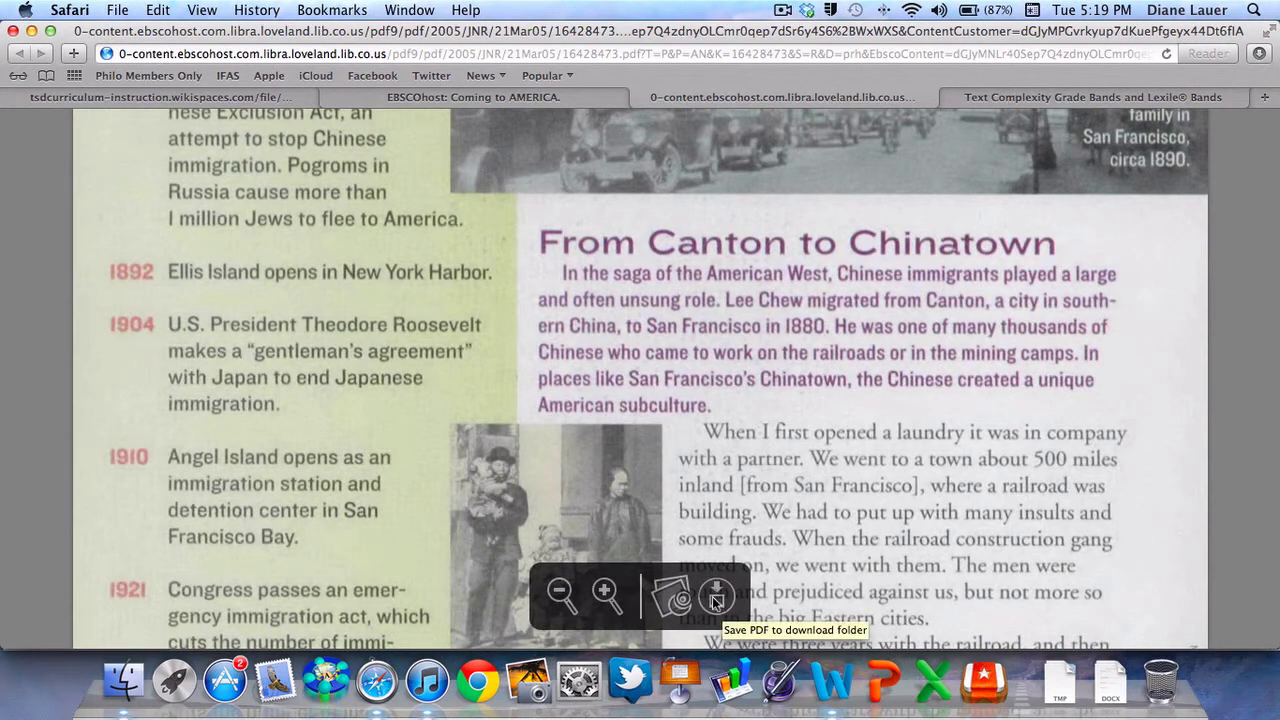
{"action": "left_click", "coordinate": [716, 598]}
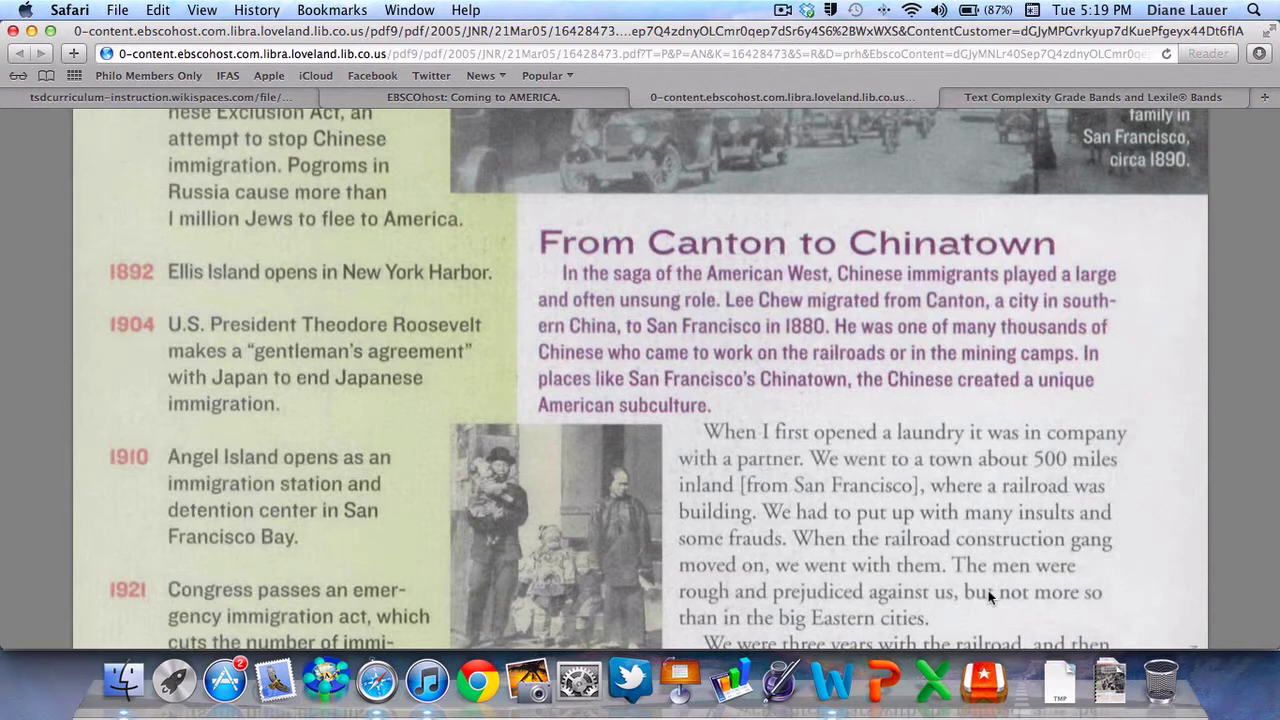
{"action": "left_click", "coordinate": [423, 99]}
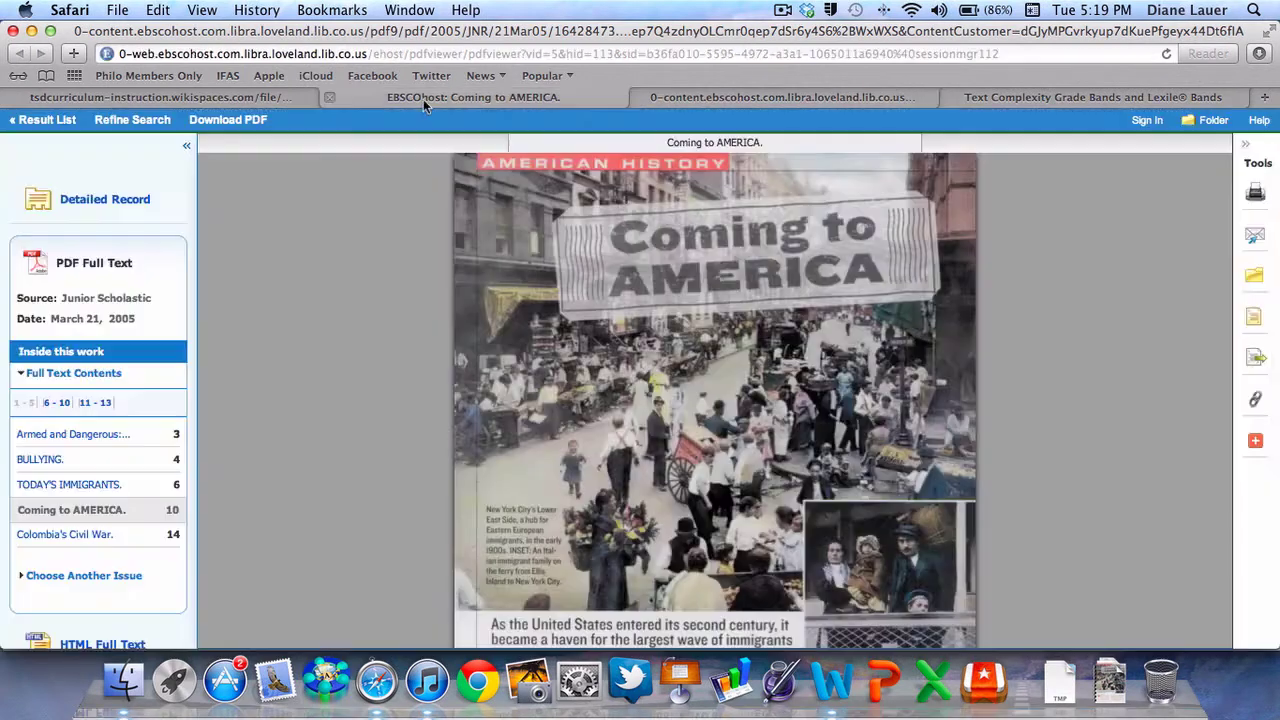
{"action": "left_click", "coordinate": [257, 98]}
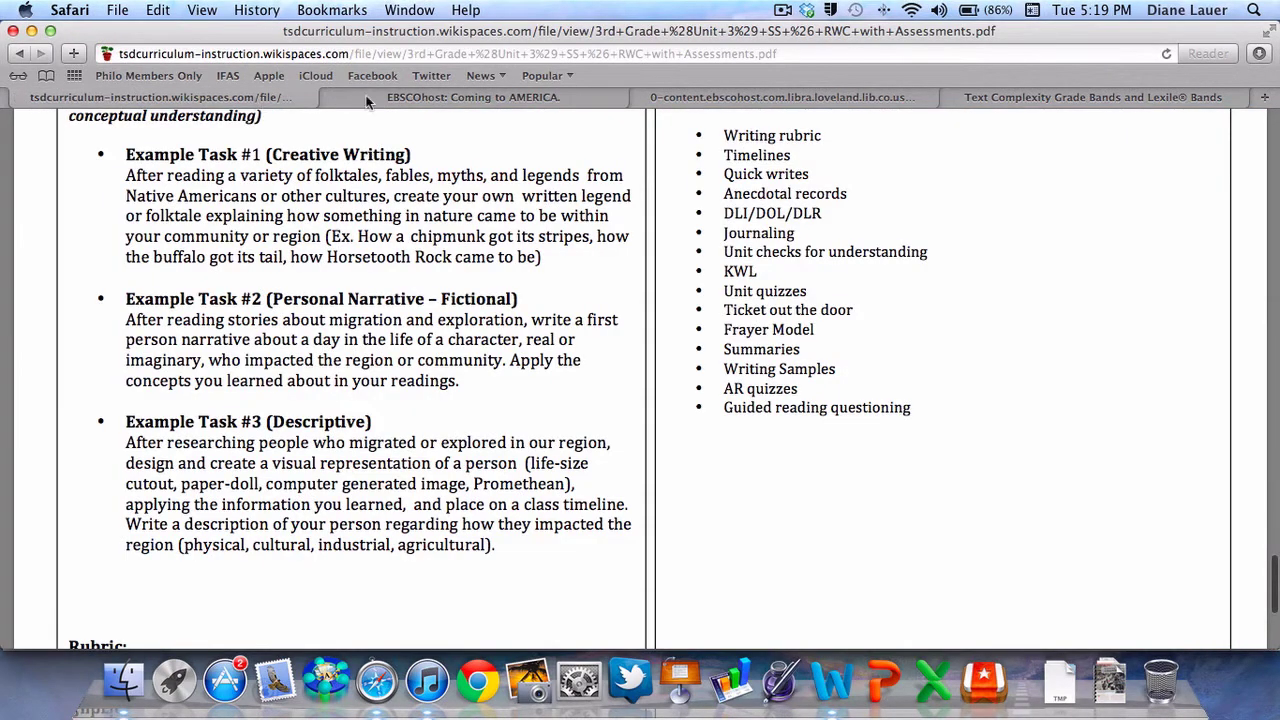
{"action": "left_click", "coordinate": [370, 100]}
{"action": "left_click", "coordinate": [22, 53]}
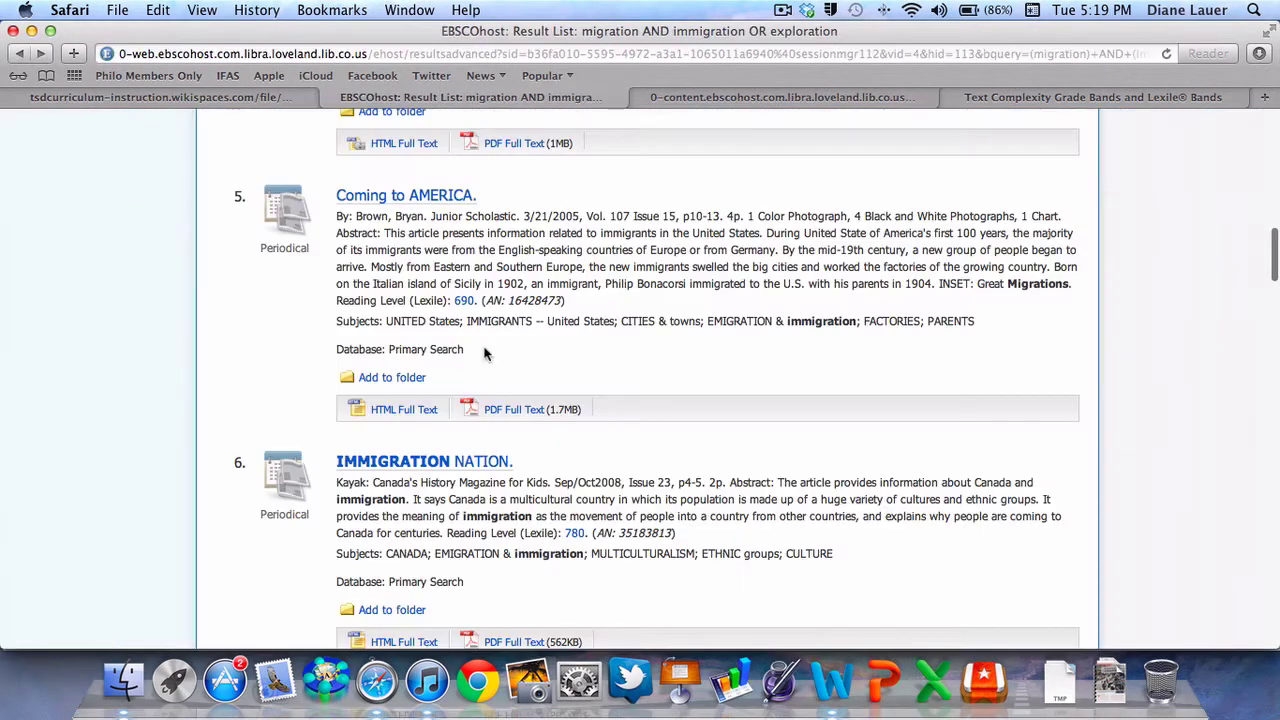
{"action": "scroll", "coordinate": [487, 356], "scroll_direction": "down", "scroll_amount": 8}
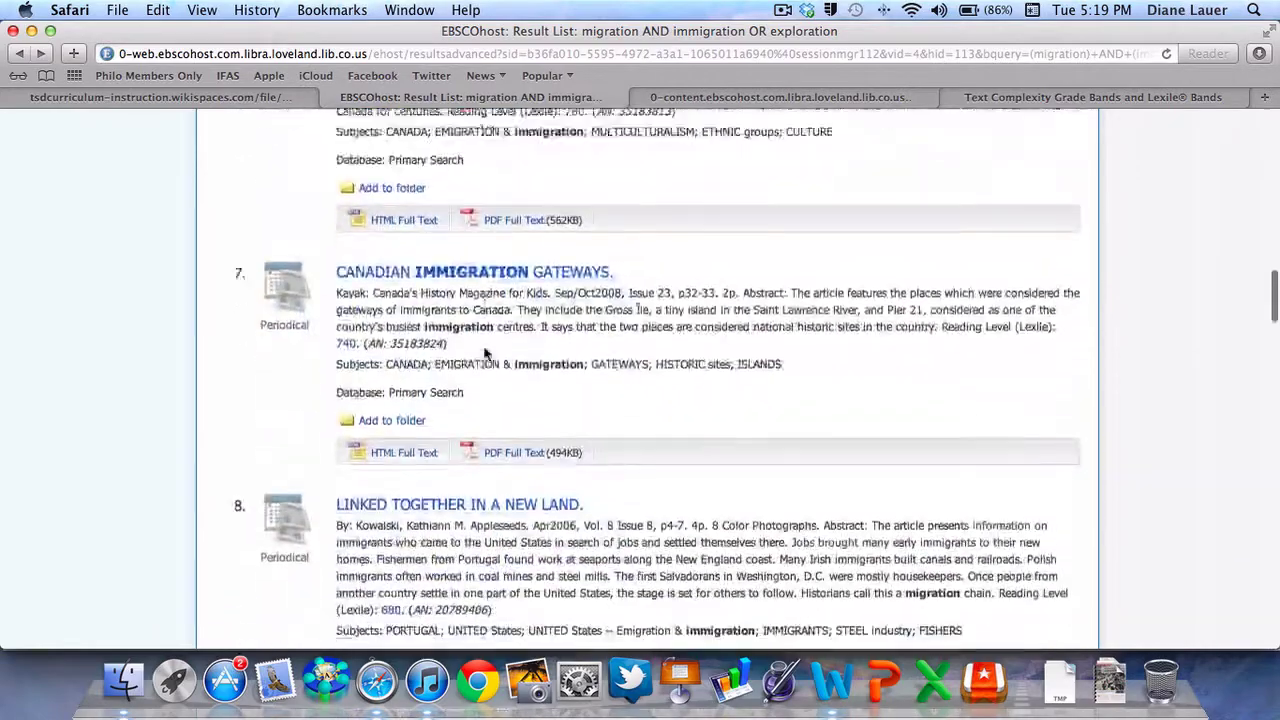
{"action": "scroll", "coordinate": [487, 354], "scroll_direction": "down", "scroll_amount": 9}
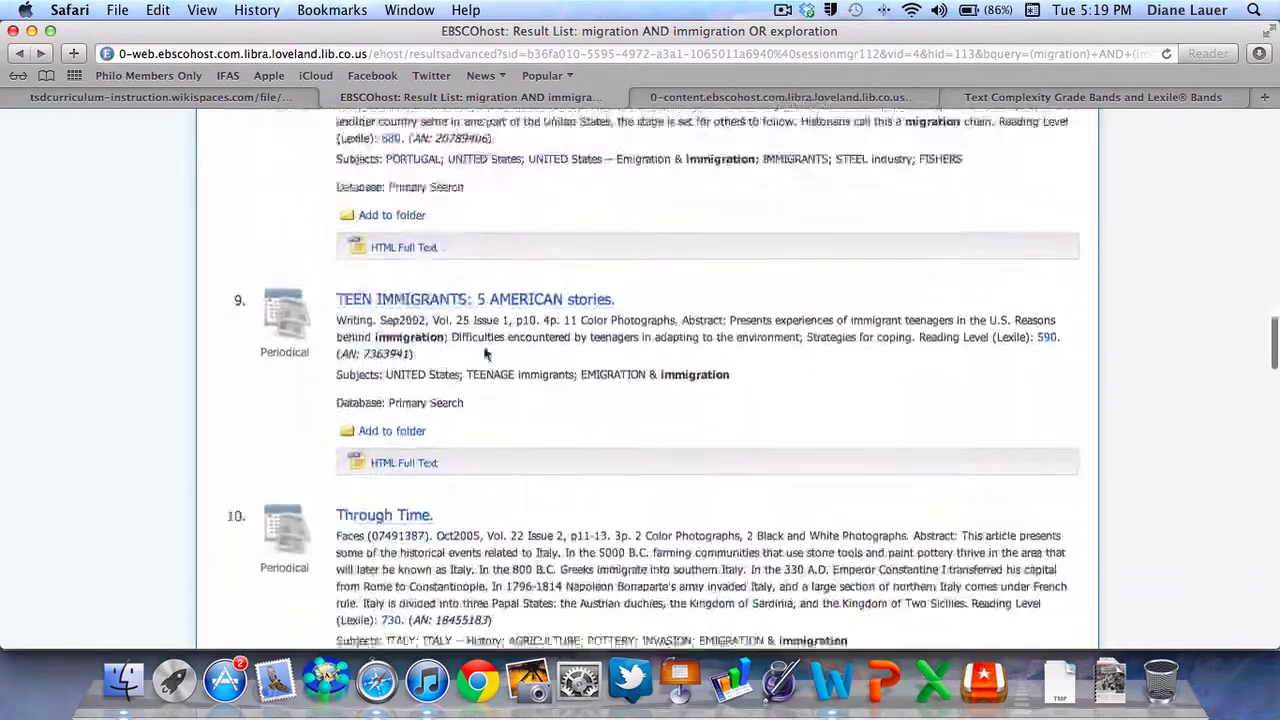
{"action": "scroll", "coordinate": [487, 354], "scroll_direction": "down", "scroll_amount": 12}
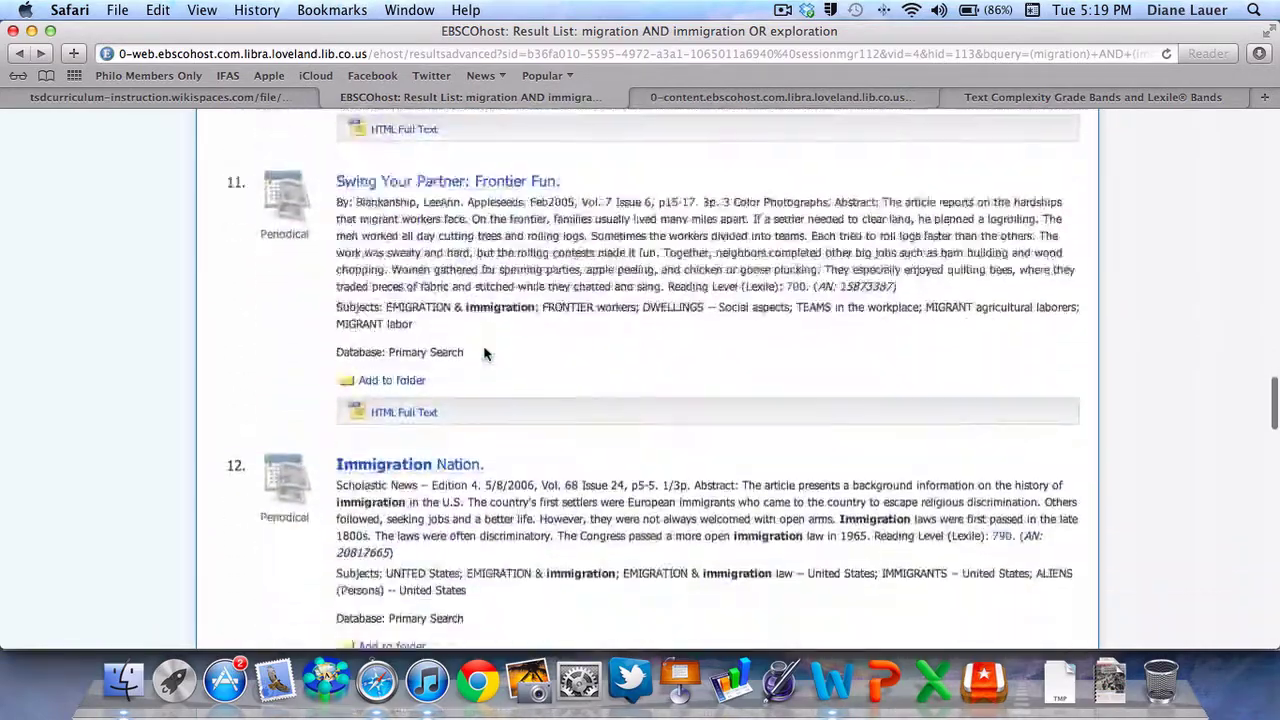
{"action": "scroll", "coordinate": [485, 353], "scroll_direction": "down", "scroll_amount": 10}
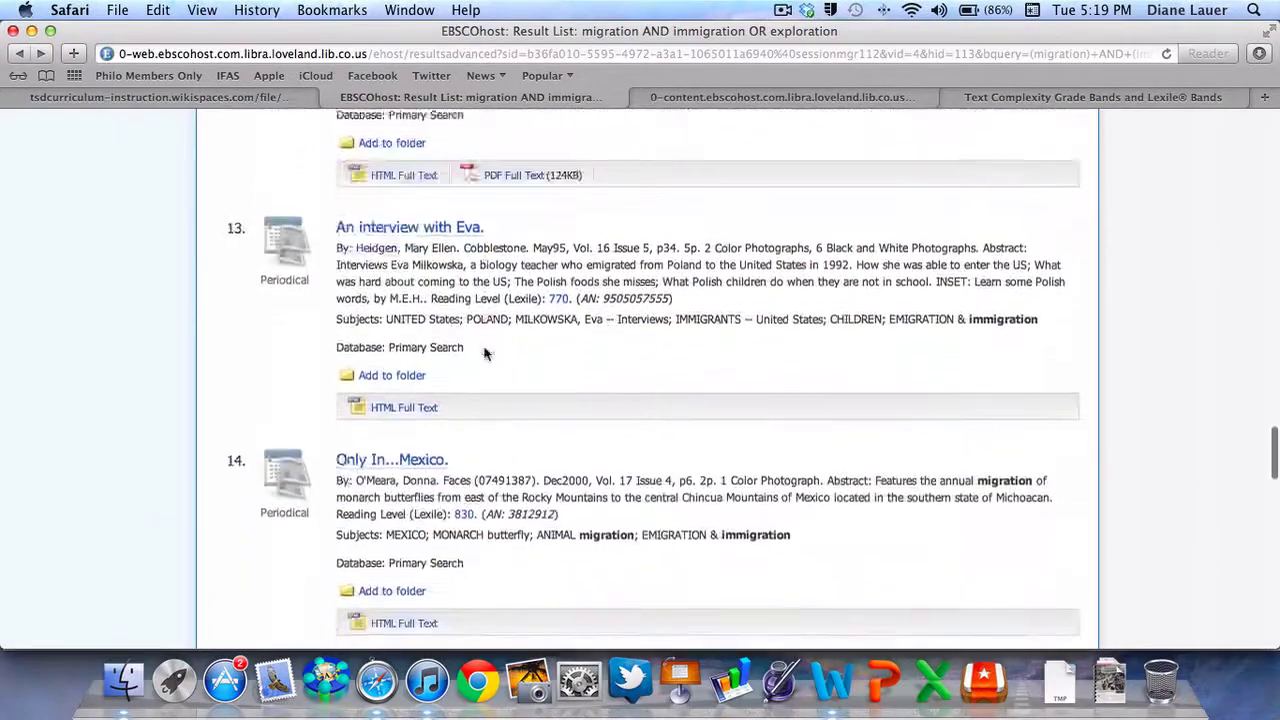
{"action": "scroll", "coordinate": [485, 353], "scroll_direction": "down", "scroll_amount": 11}
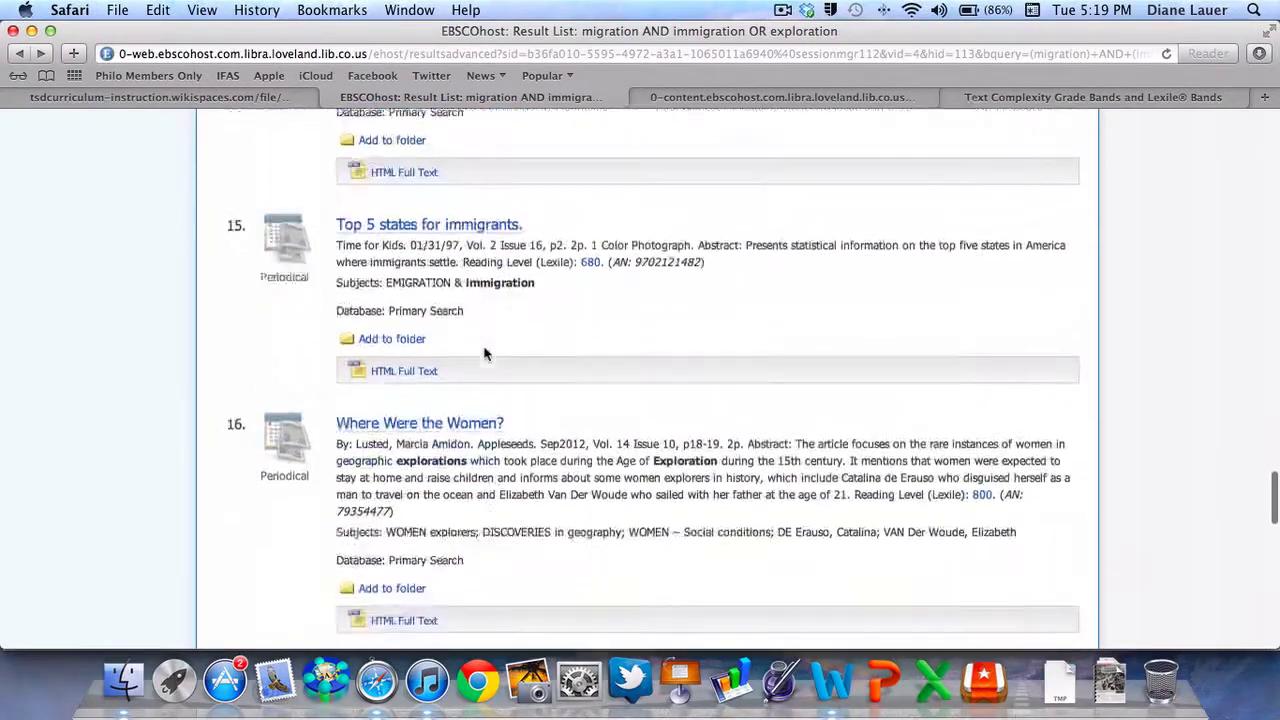
{"action": "scroll", "coordinate": [487, 353], "scroll_direction": "down", "scroll_amount": 10}
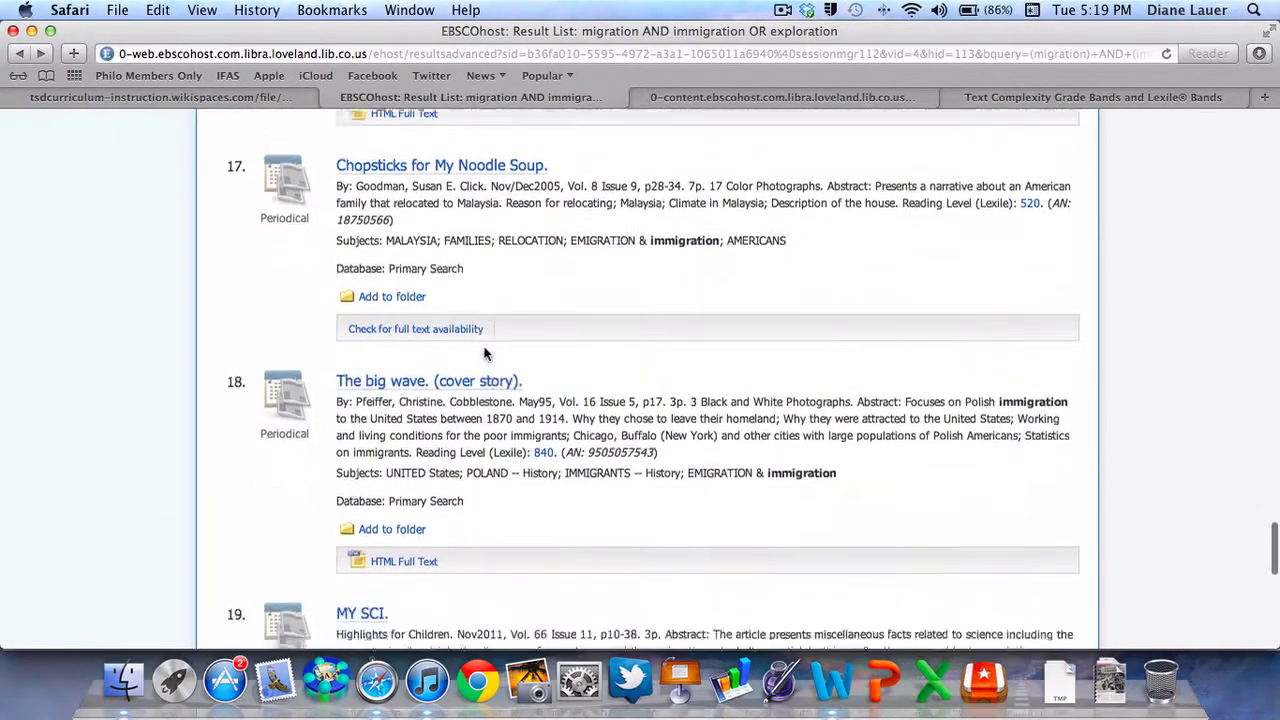
{"action": "scroll", "coordinate": [487, 353], "scroll_direction": "down", "scroll_amount": 10}
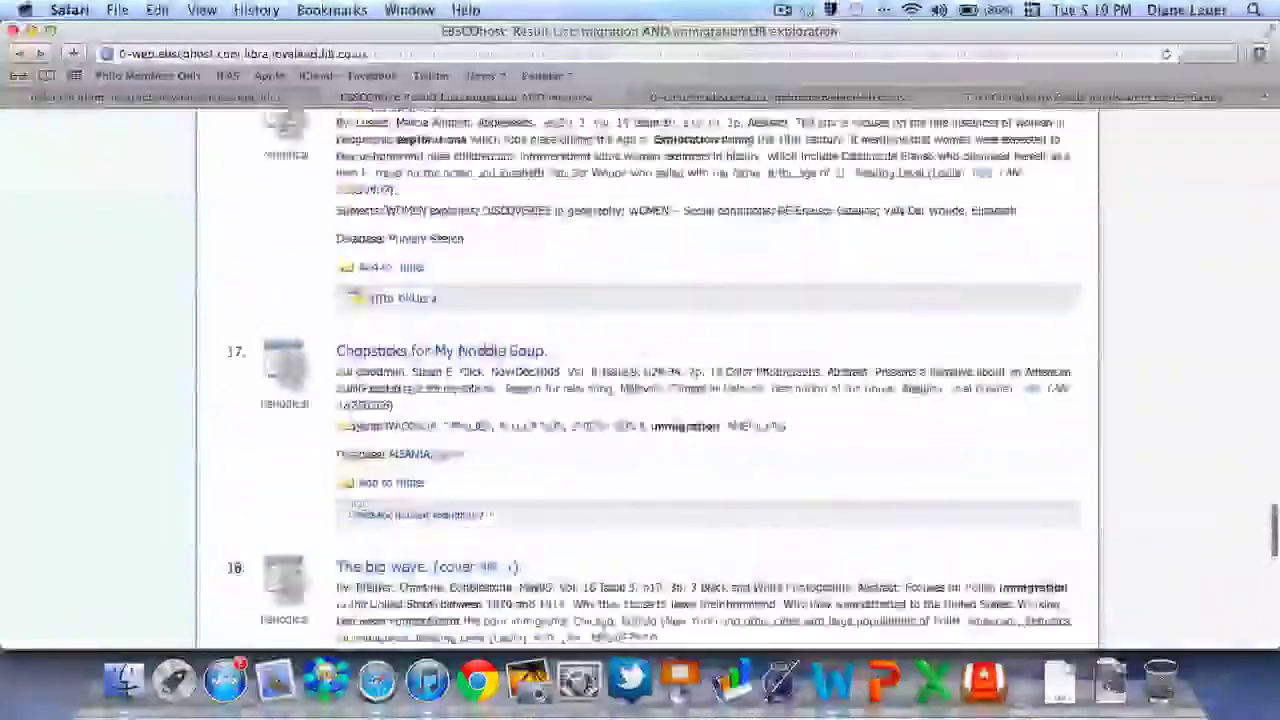
{"action": "scroll", "coordinate": [485, 353], "scroll_direction": "up", "scroll_amount": 20}
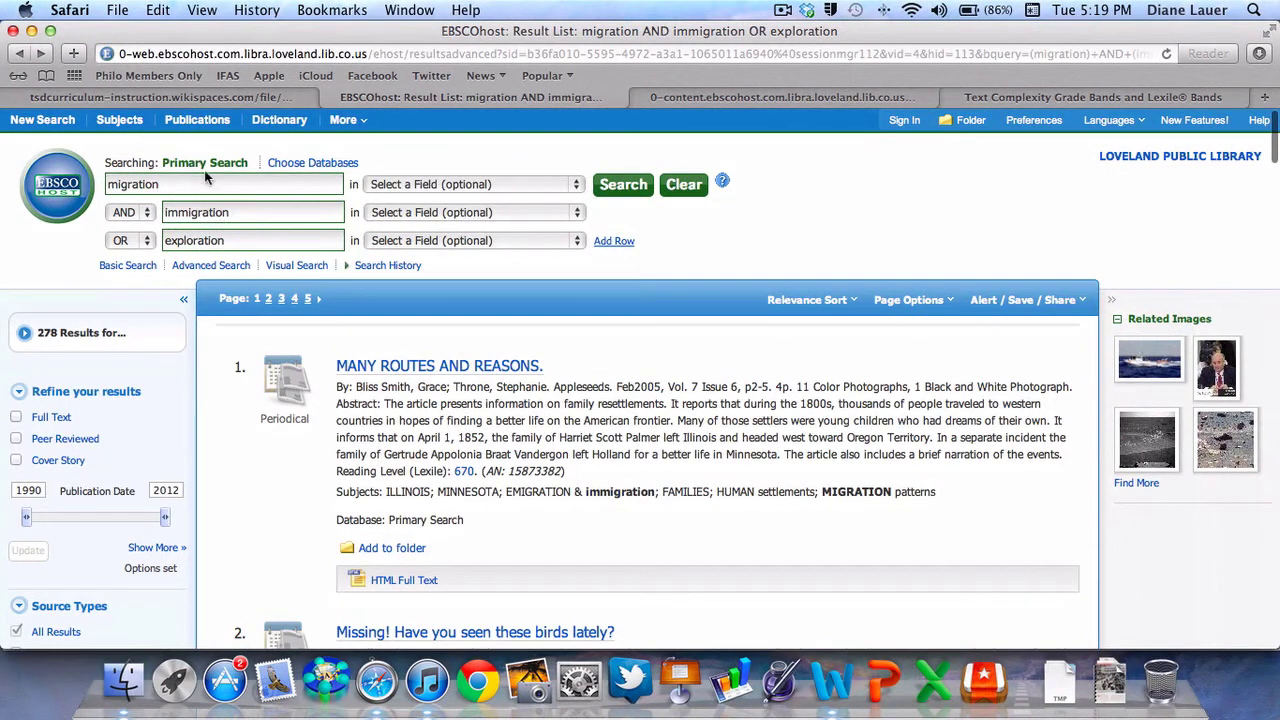
Replace the 'migration' search with a Basic Search for 'the Great migration' and run it
{"action": "left_click_drag", "start_coordinate": [176, 189], "coordinate": [92, 188]}
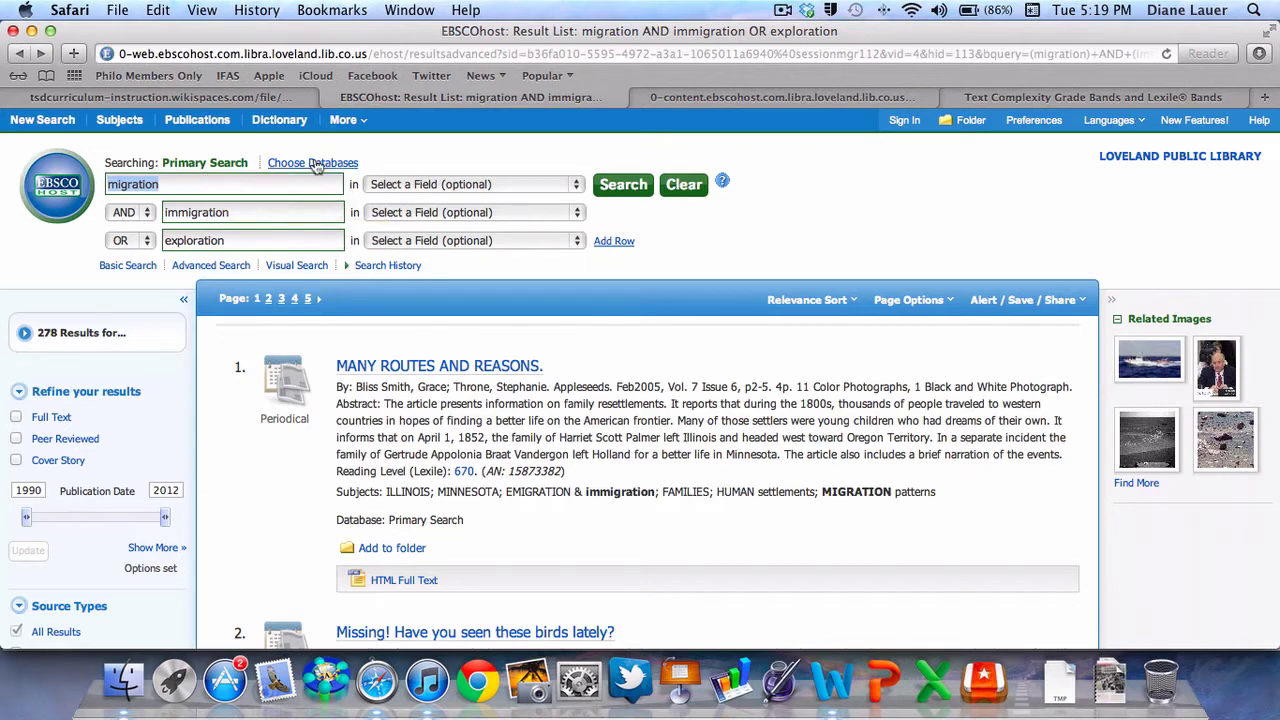
{"action": "left_click", "coordinate": [128, 265]}
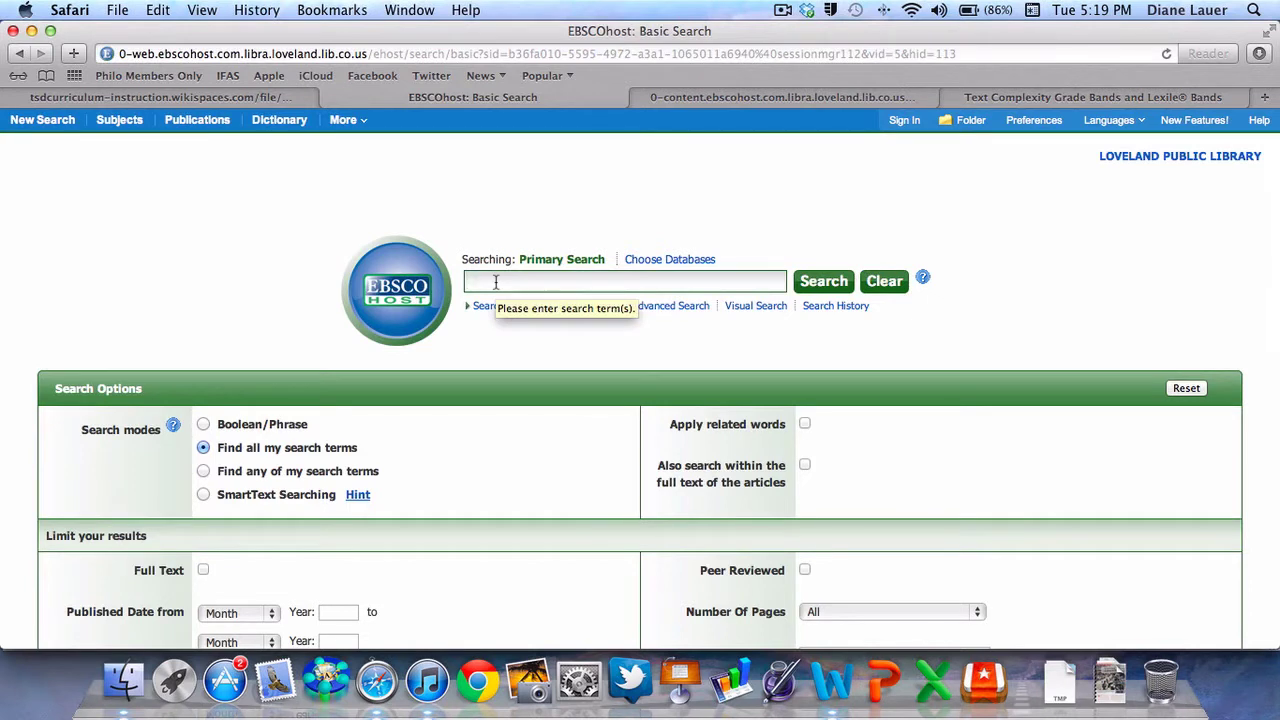
{"action": "type", "text": "the Gra"}
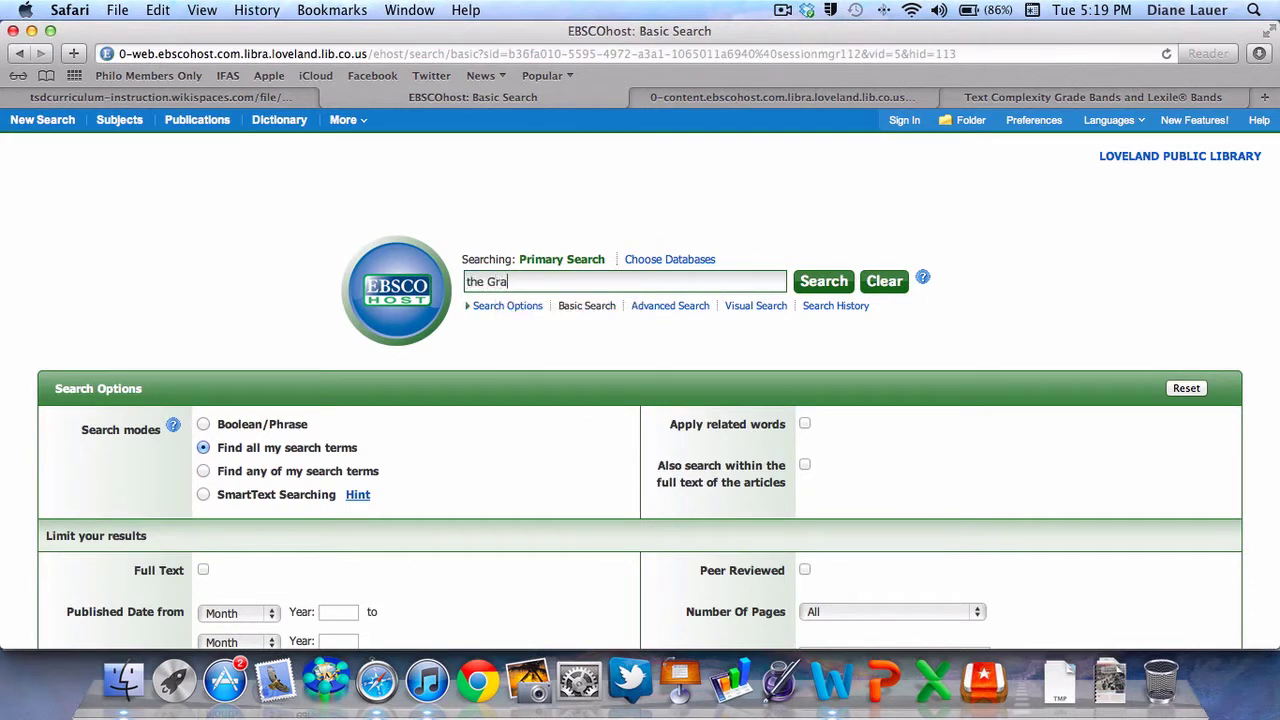
{"action": "key", "text": "BackSpace"}
{"action": "type", "text": "eat migration"}
{"action": "left_click", "coordinate": [823, 283]}
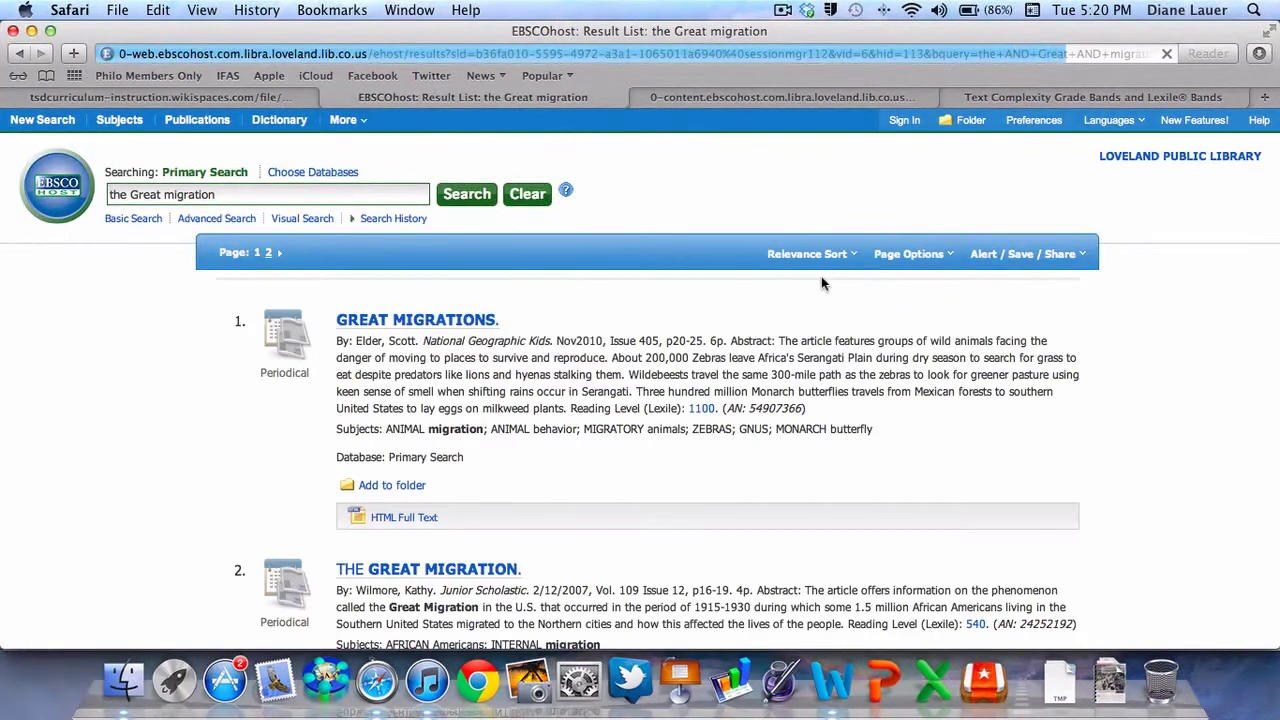
{"action": "scroll", "coordinate": [770, 387], "scroll_direction": "down", "scroll_amount": 1}
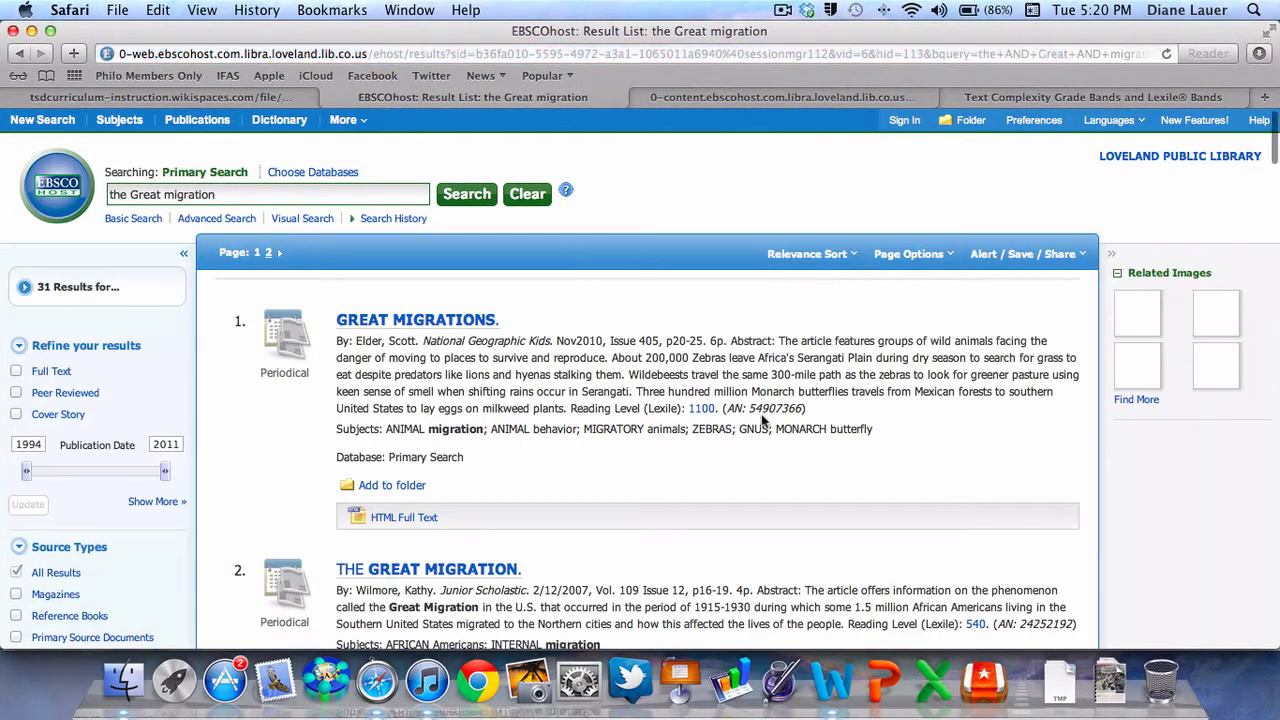
{"action": "scroll", "coordinate": [761, 421], "scroll_direction": "down", "scroll_amount": 5}
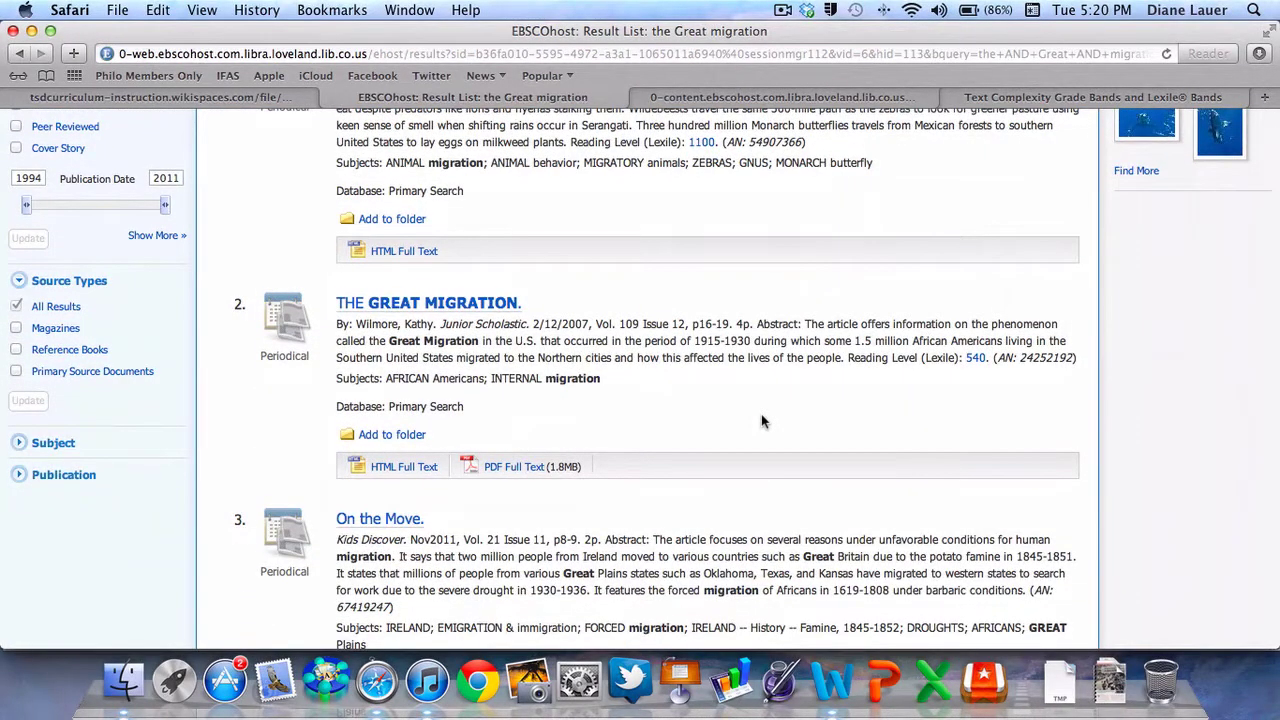
{"action": "scroll", "coordinate": [761, 421], "scroll_direction": "up", "scroll_amount": 3}
{"action": "scroll", "coordinate": [761, 414], "scroll_direction": "down", "scroll_amount": 2}
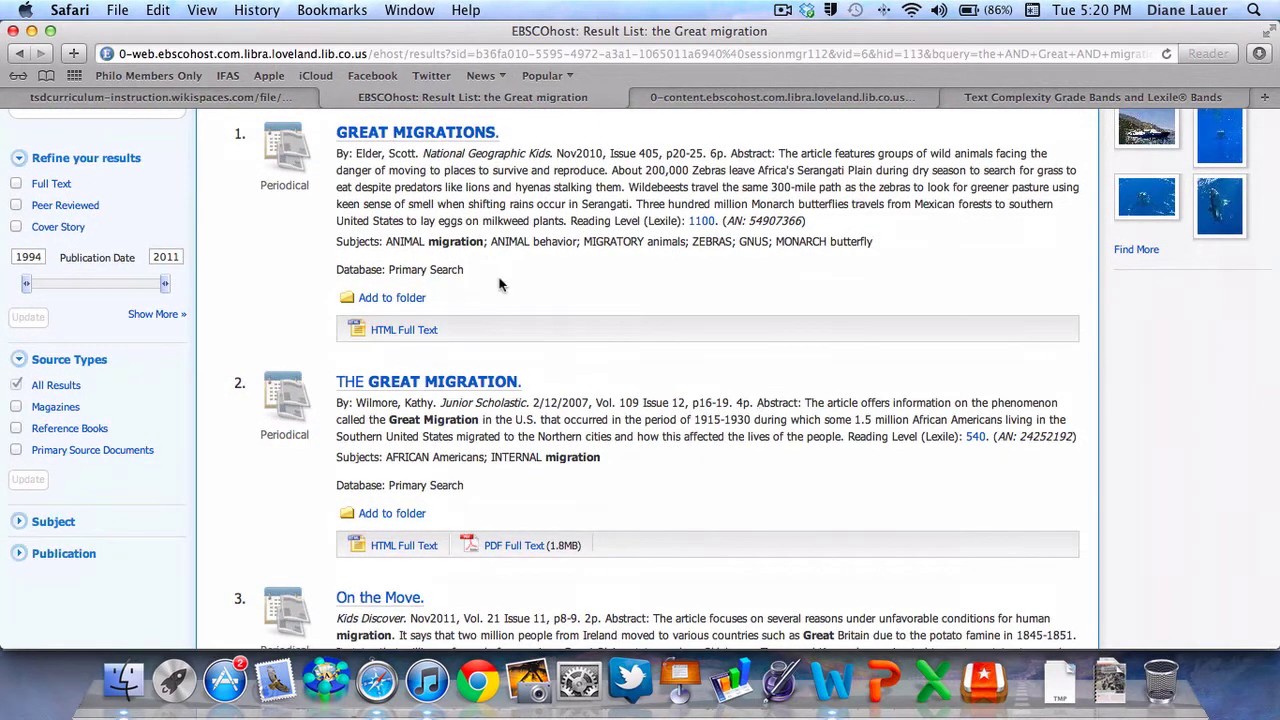
{"action": "scroll", "coordinate": [503, 286], "scroll_direction": "up", "scroll_amount": 1}
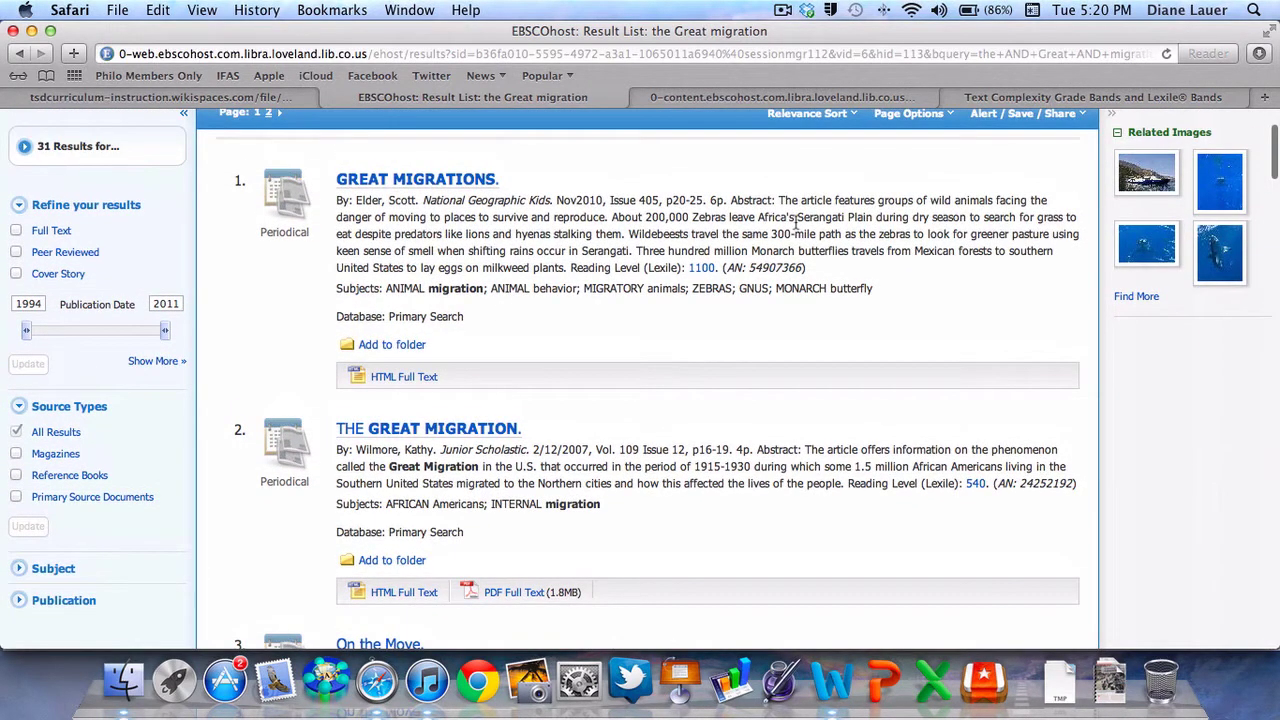
{"action": "scroll", "coordinate": [689, 446], "scroll_direction": "down", "scroll_amount": 3}
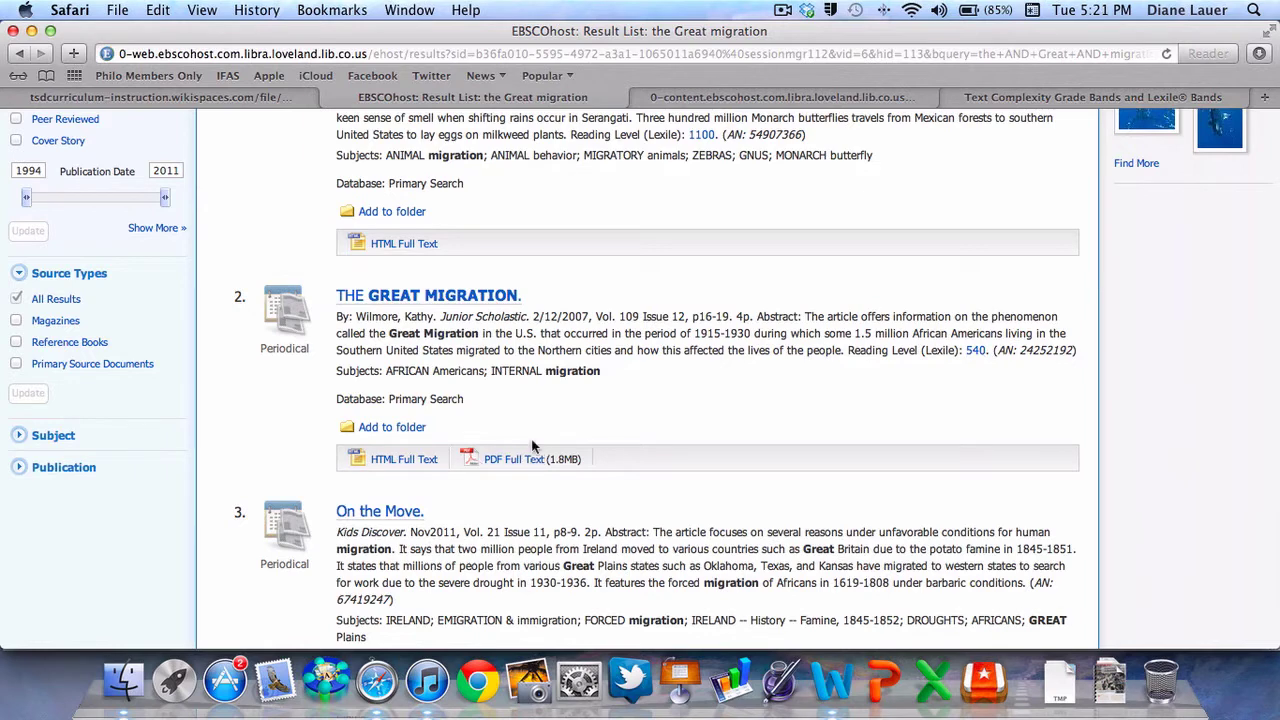
Open the HTML full text of result 2, THE GREAT MIGRATION, and scroll through the play
{"action": "left_click", "coordinate": [396, 468]}
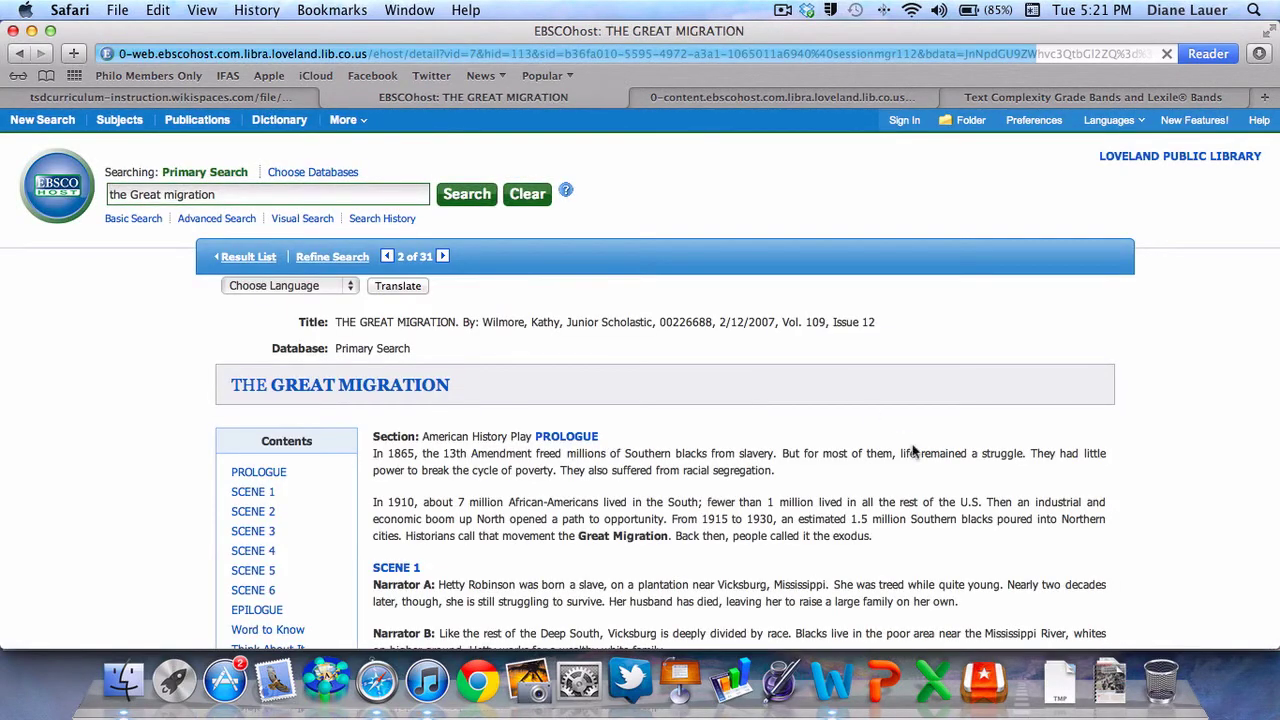
{"action": "scroll", "coordinate": [880, 430], "scroll_direction": "down", "scroll_amount": 5}
{"action": "scroll", "coordinate": [912, 452], "scroll_direction": "down", "scroll_amount": 1}
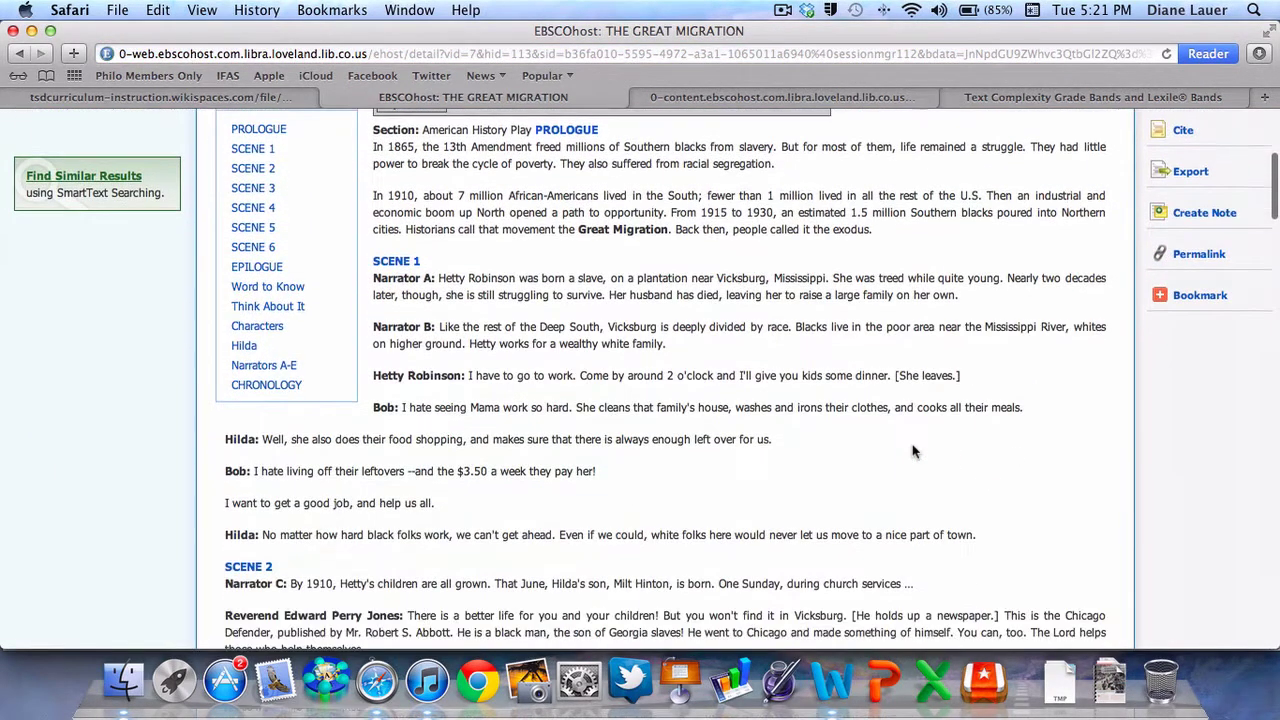
{"action": "scroll", "coordinate": [889, 436], "scroll_direction": "up", "scroll_amount": 2}
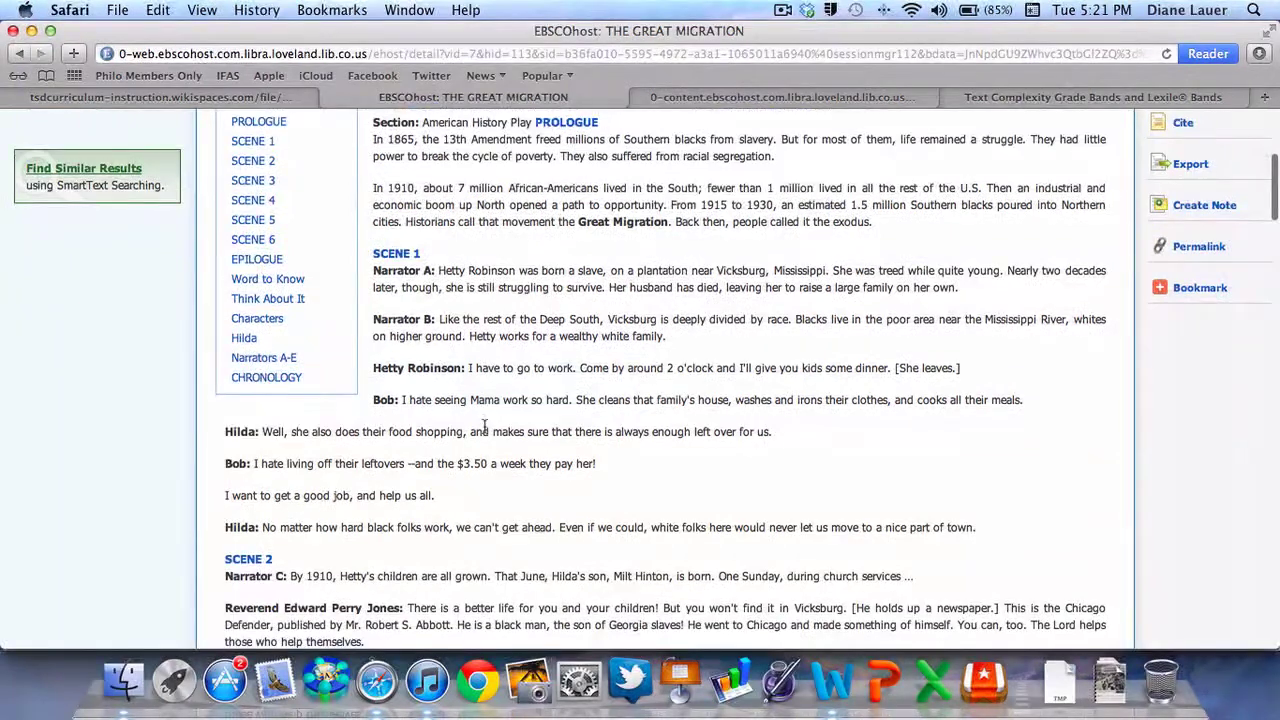
{"action": "scroll", "coordinate": [484, 426], "scroll_direction": "up", "scroll_amount": 2}
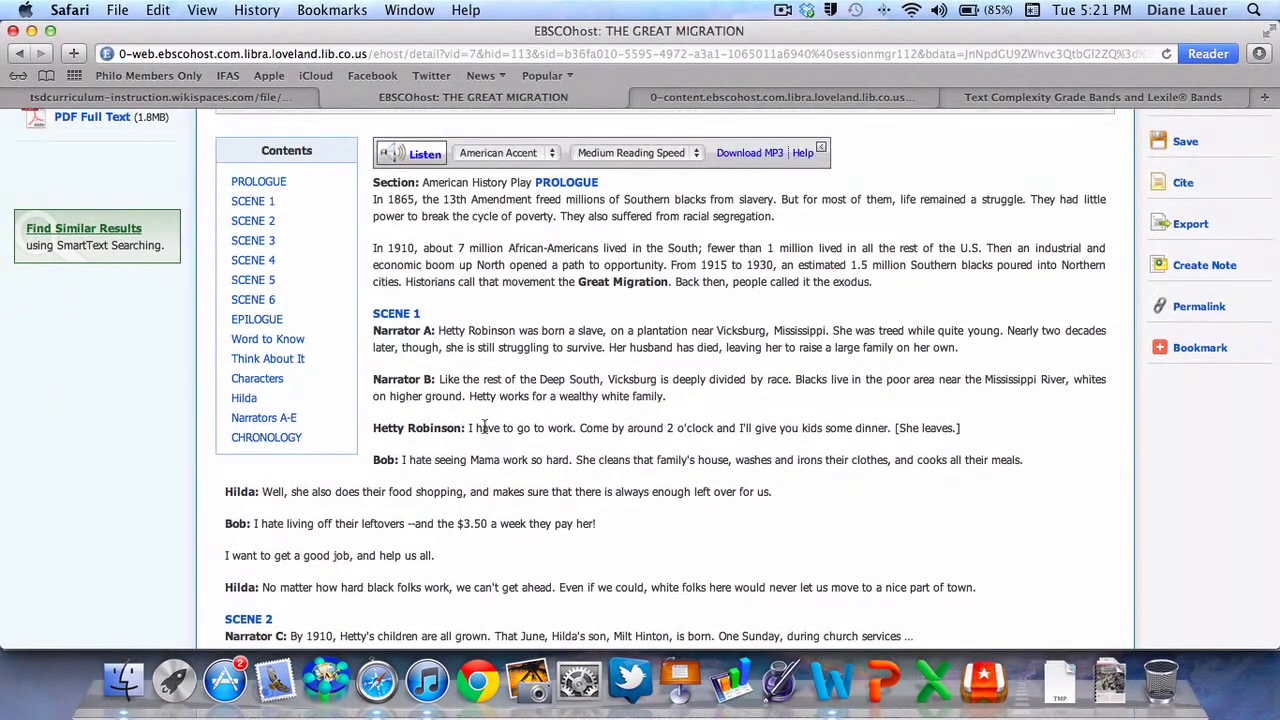
{"action": "scroll", "coordinate": [685, 379], "scroll_direction": "down", "scroll_amount": 1}
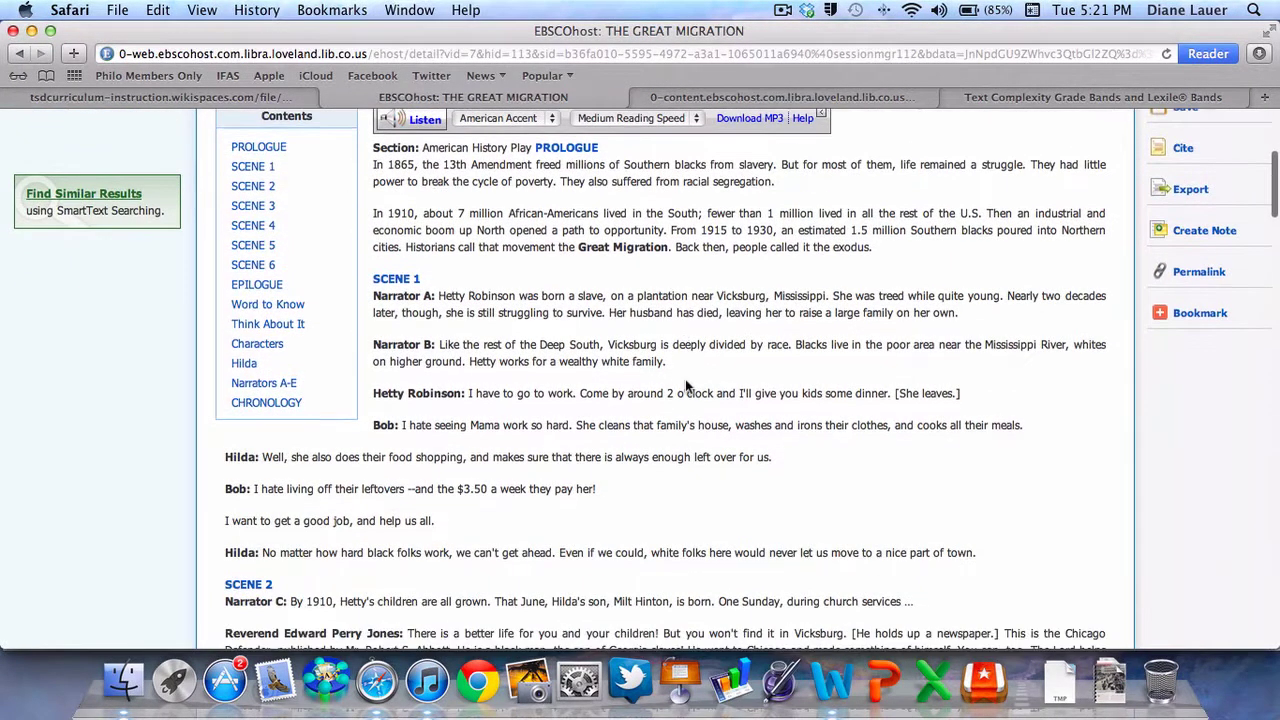
{"action": "scroll", "coordinate": [685, 379], "scroll_direction": "up", "scroll_amount": 1}
{"action": "scroll", "coordinate": [685, 379], "scroll_direction": "down", "scroll_amount": 5}
{"action": "scroll", "coordinate": [685, 379], "scroll_direction": "down", "scroll_amount": 15}
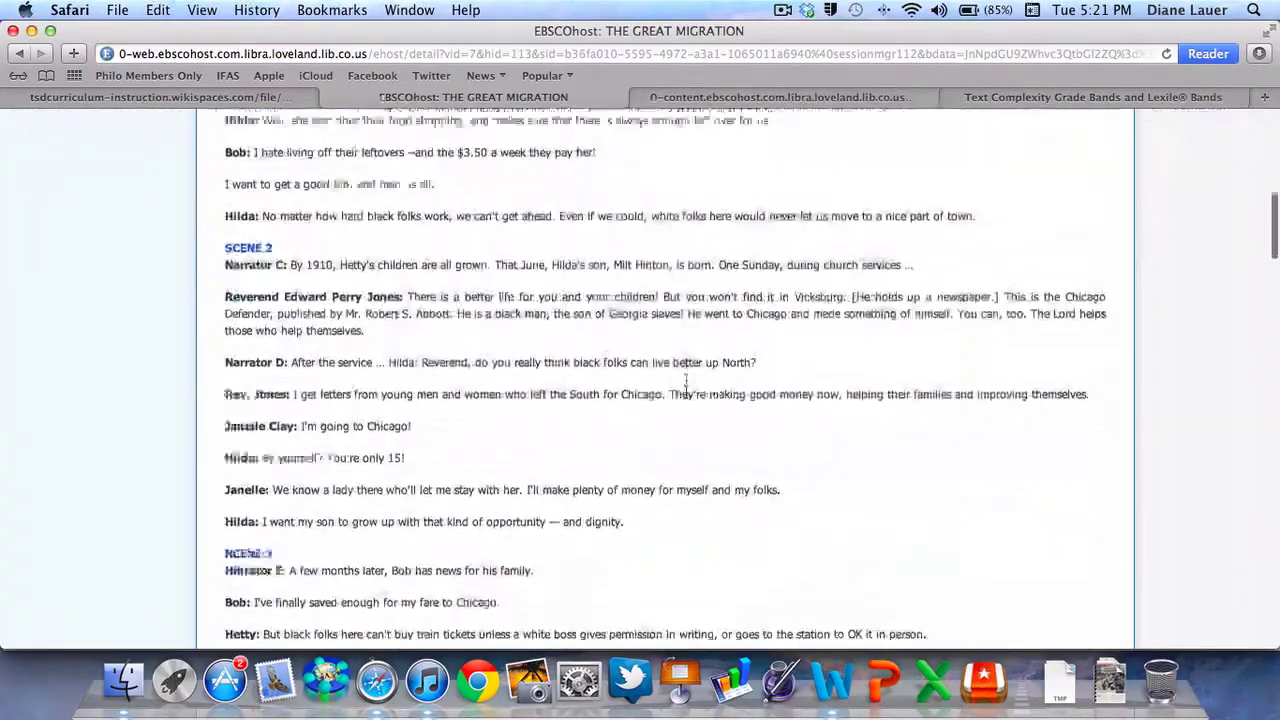
{"action": "scroll", "coordinate": [685, 385], "scroll_direction": "up", "scroll_amount": 20}
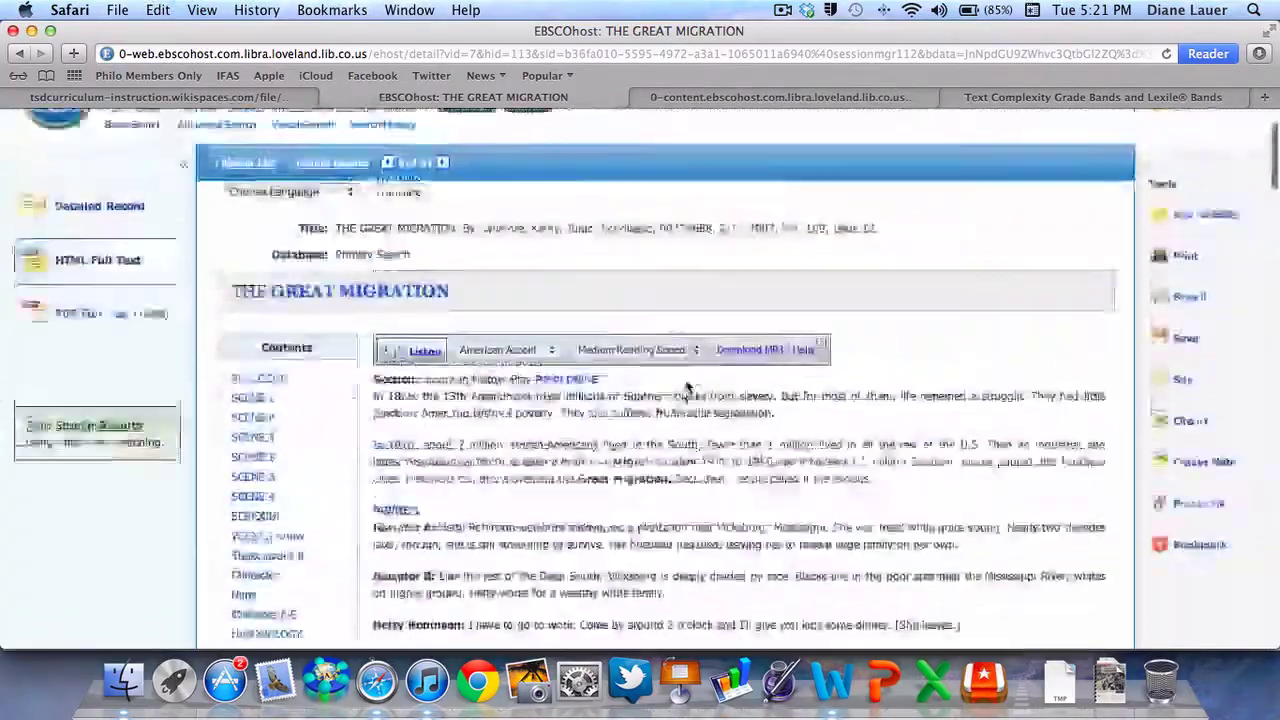
{"action": "scroll", "coordinate": [685, 385], "scroll_direction": "down", "scroll_amount": 5}
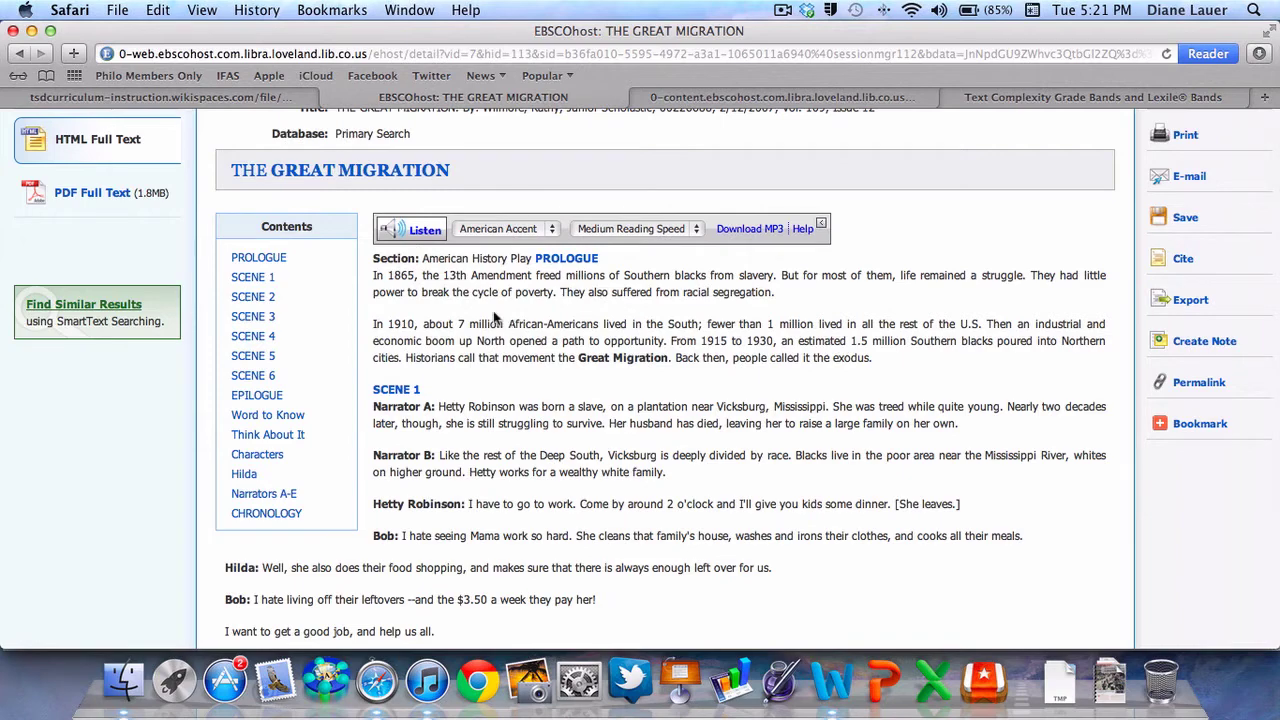
{"action": "scroll", "coordinate": [493, 316], "scroll_direction": "up", "scroll_amount": 5}
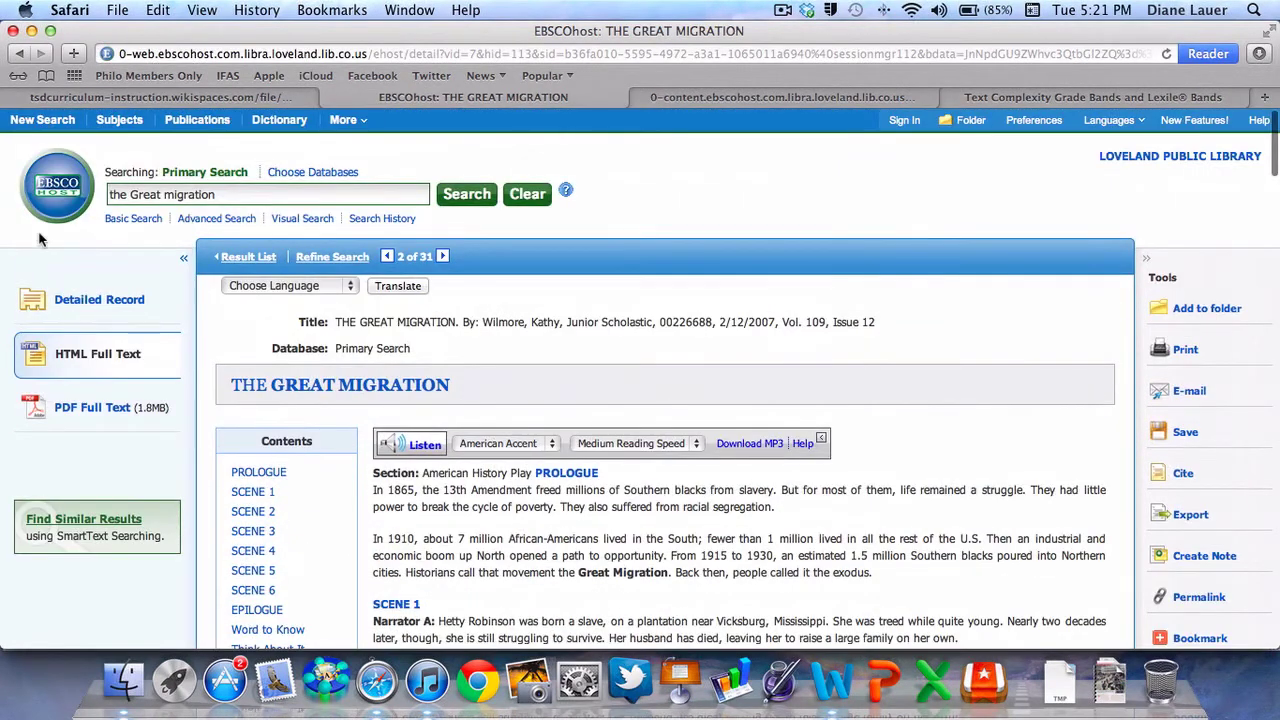
Open THE GREAT MIGRATION as a full-text PDF, then switch to the 3rd Grade curriculum PDF tab
{"action": "left_click", "coordinate": [82, 411]}
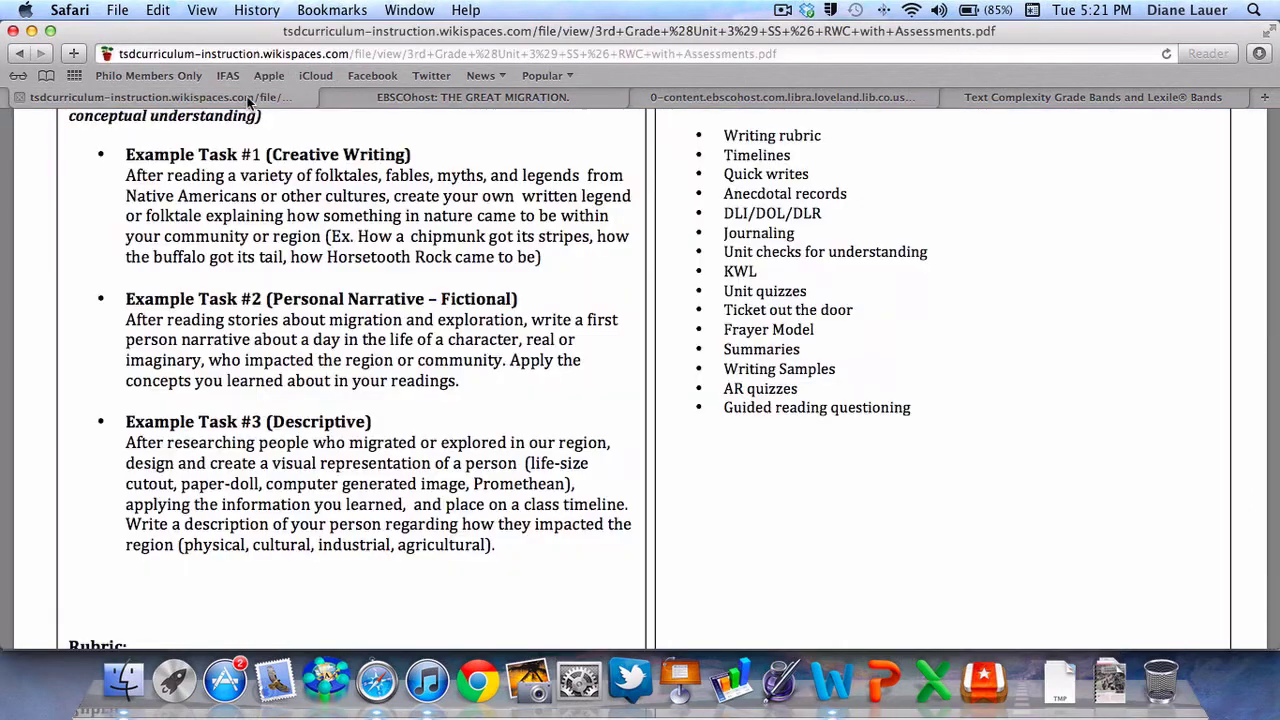
{"action": "left_click", "coordinate": [250, 97]}
Return to THE GREAT MIGRATION PDF tab and scroll through its play pages and back up
{"action": "left_click", "coordinate": [512, 95]}
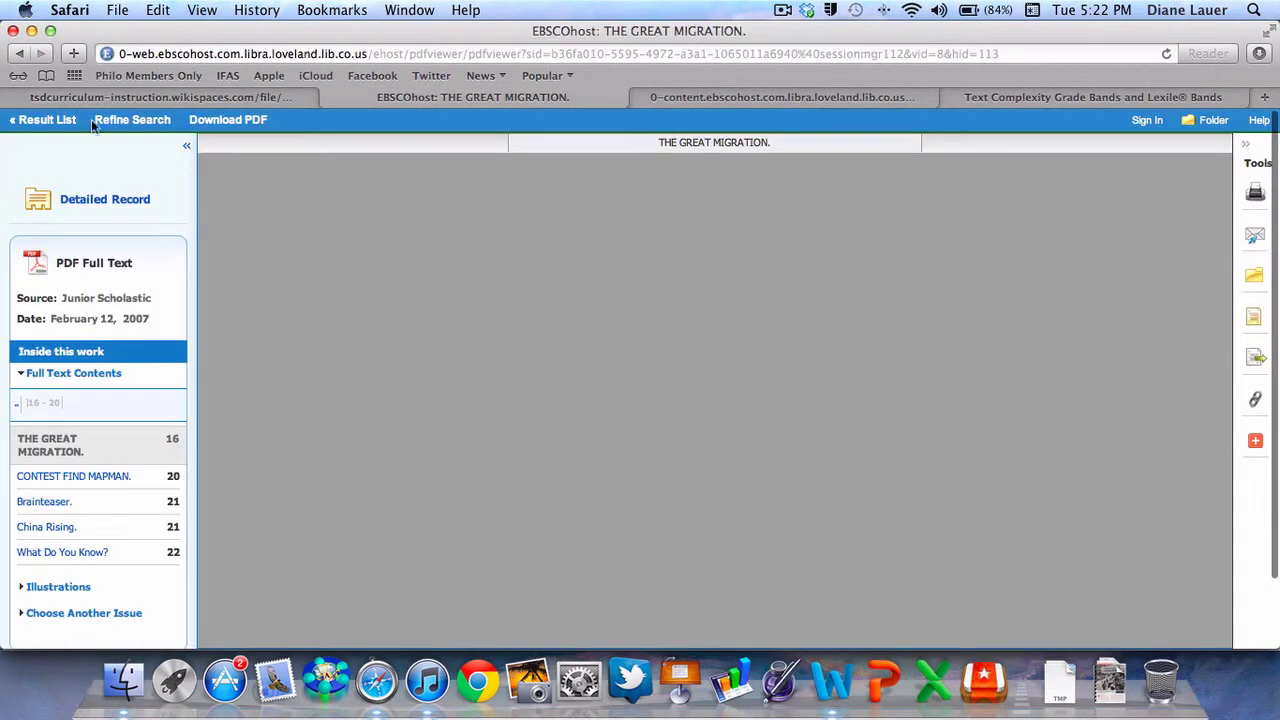
{"action": "left_click", "coordinate": [175, 100]}
{"action": "left_click", "coordinate": [387, 100]}
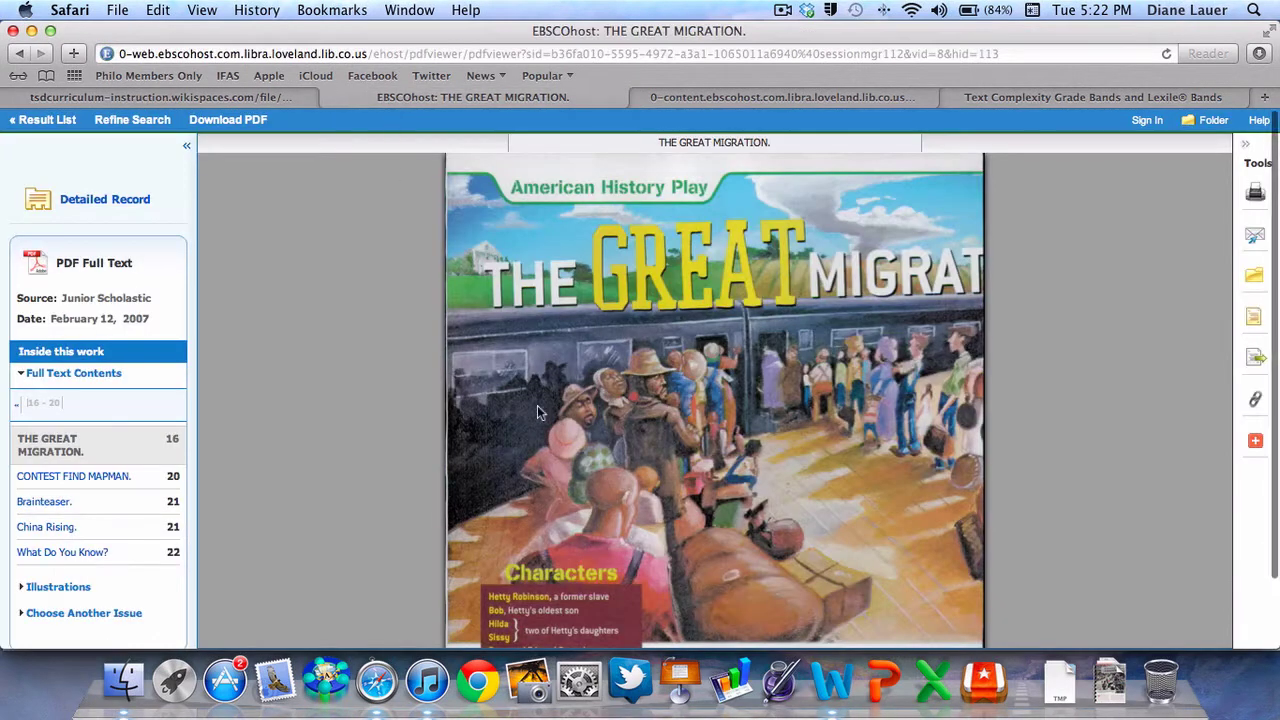
{"action": "scroll", "coordinate": [735, 518], "scroll_direction": "down", "scroll_amount": 15}
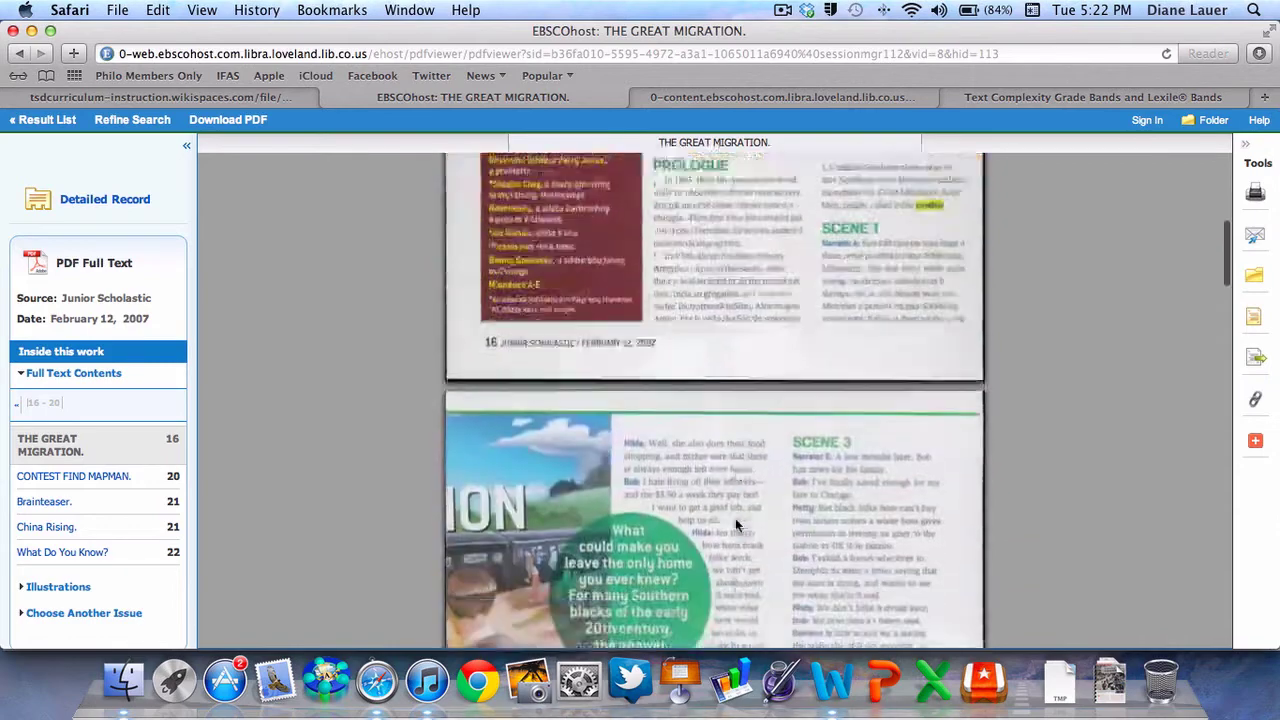
{"action": "scroll", "coordinate": [735, 518], "scroll_direction": "down", "scroll_amount": 15}
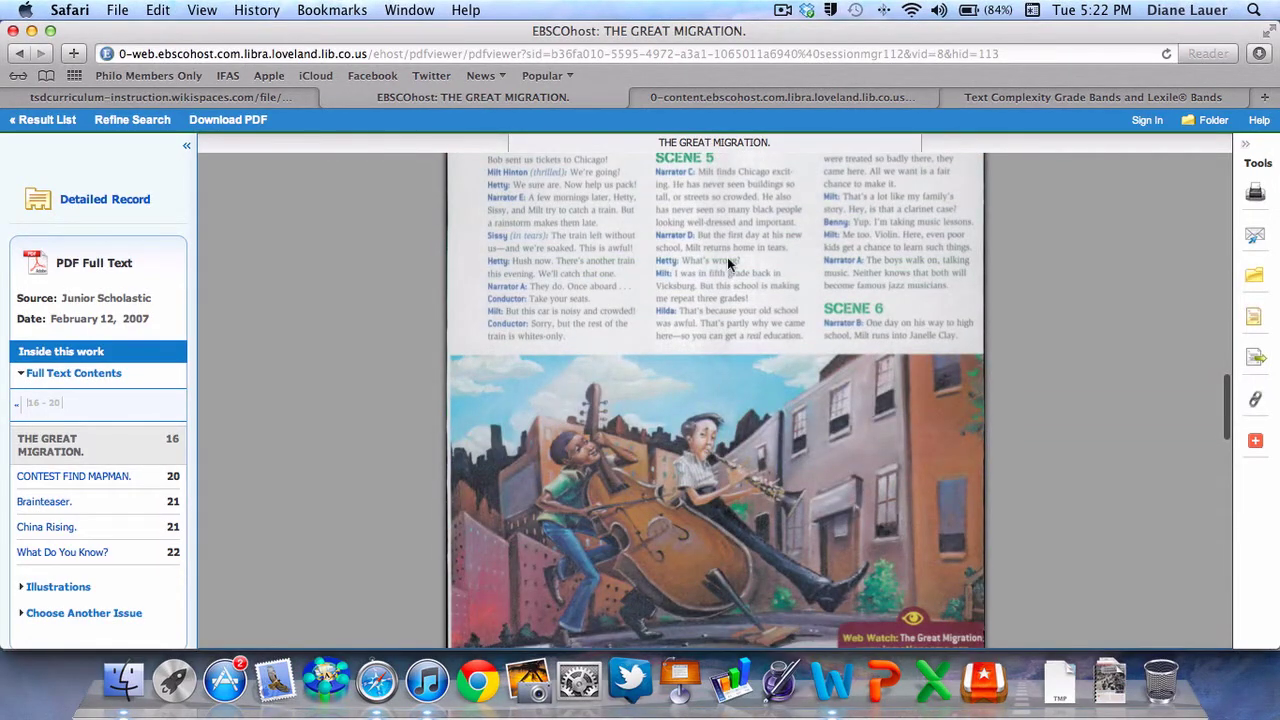
{"action": "scroll", "coordinate": [702, 420], "scroll_direction": "up", "scroll_amount": 20}
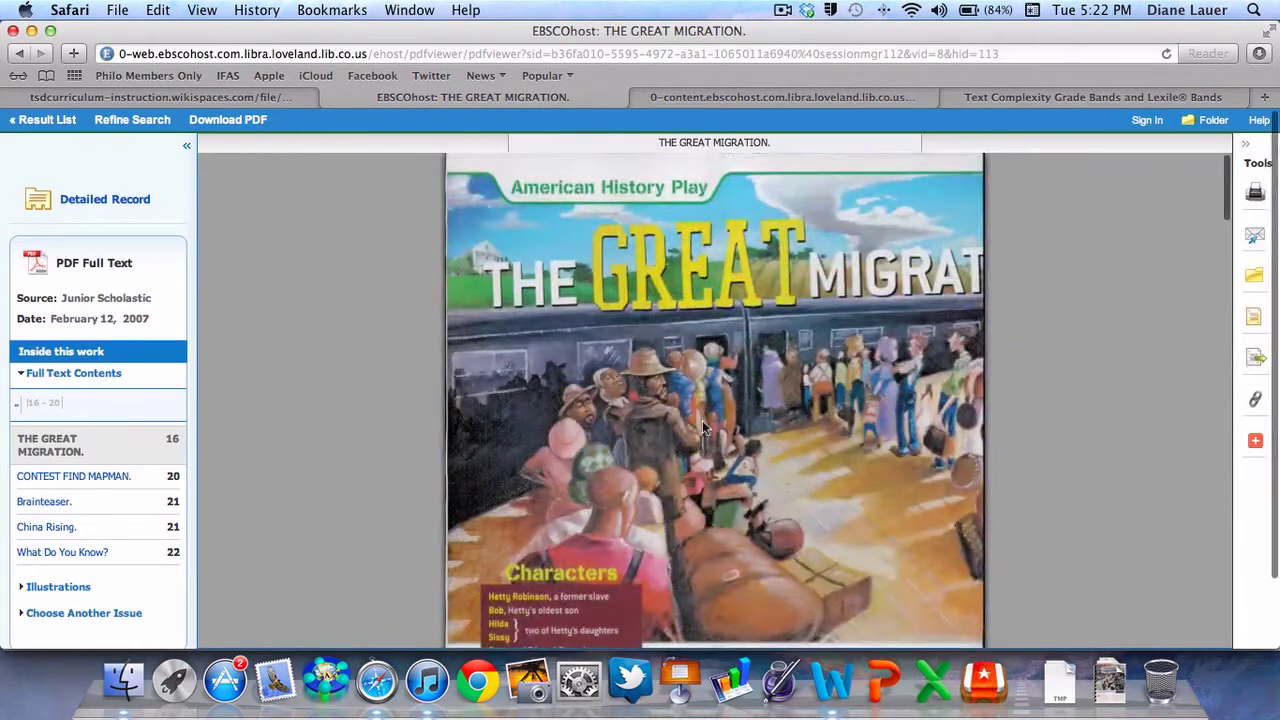